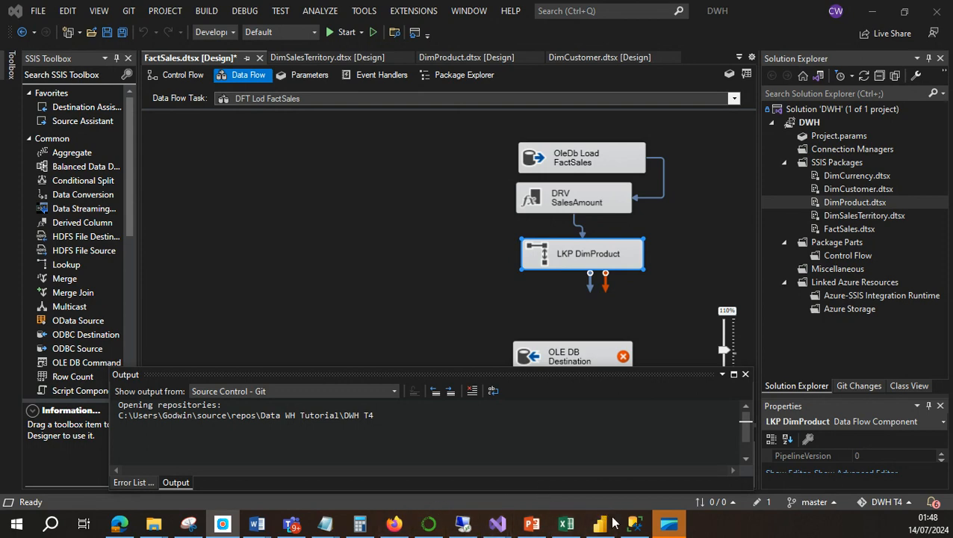
Switch to SQL Server Management Studio and list the tables of the StagingDb2019 database.
left_click(635, 523)
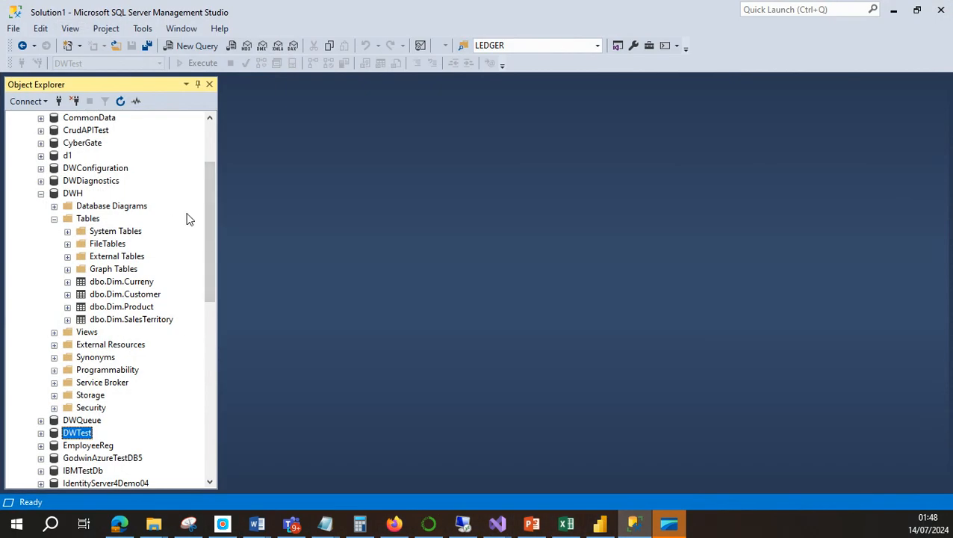
scroll(187, 217, "up", 3)
scroll(198, 232, "down", 4)
scroll(207, 236, "down", 9)
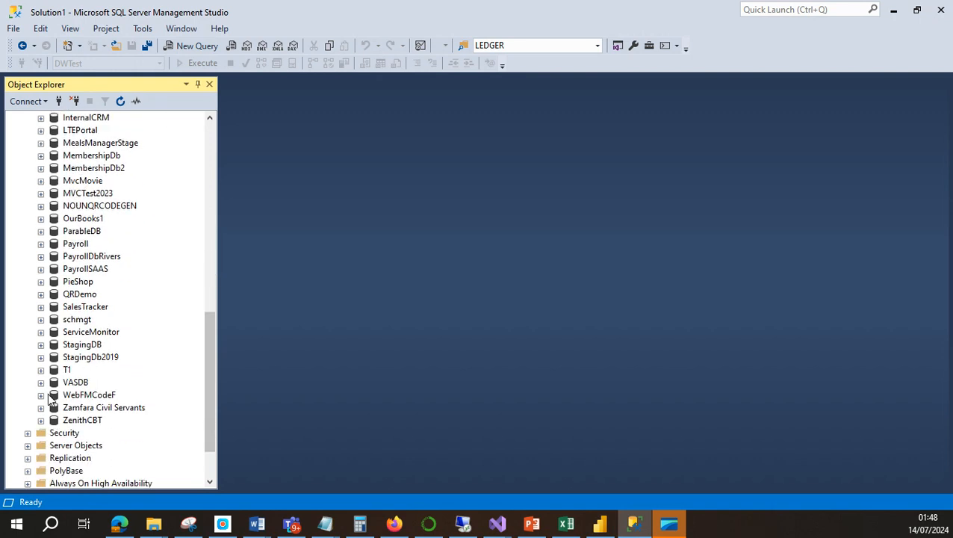
left_click(41, 357)
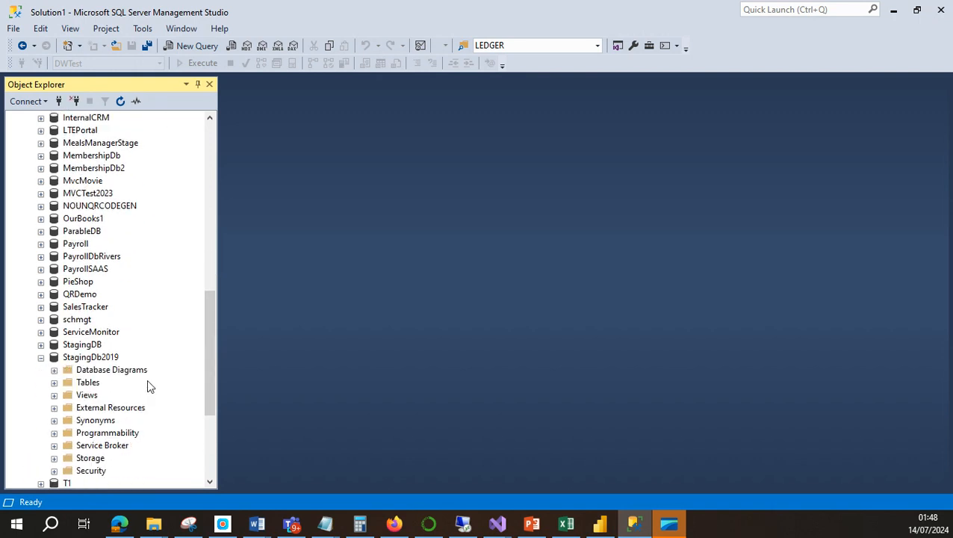
left_click(54, 383)
scroll(153, 388, "down", 5)
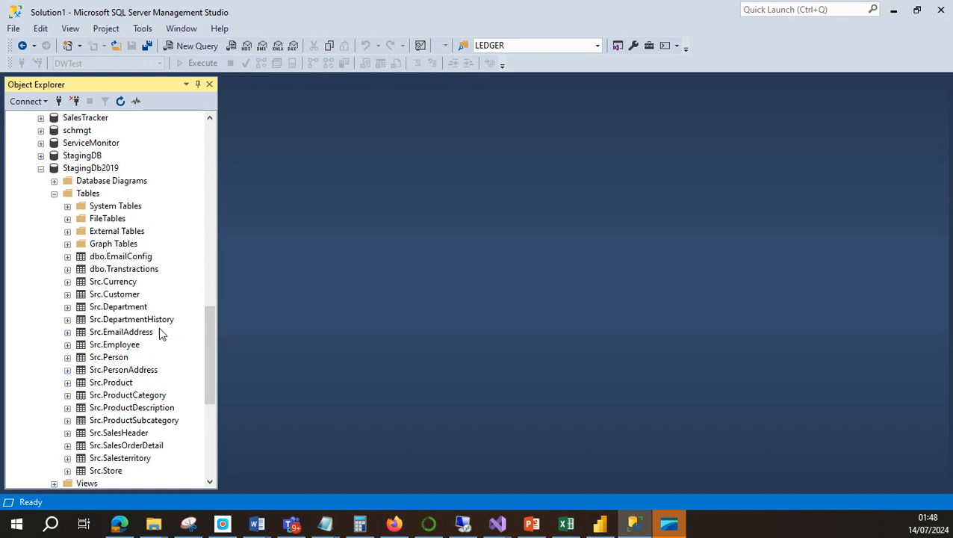
scroll(132, 312, "down", 3)
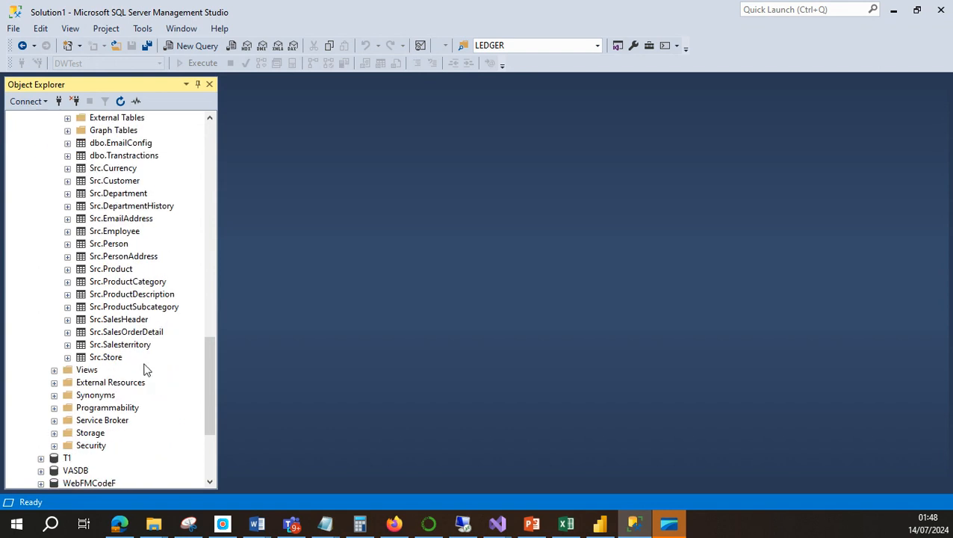
List the views of StagingDb2019 and select dbo.SrcSalesFactView2.
left_click(54, 369)
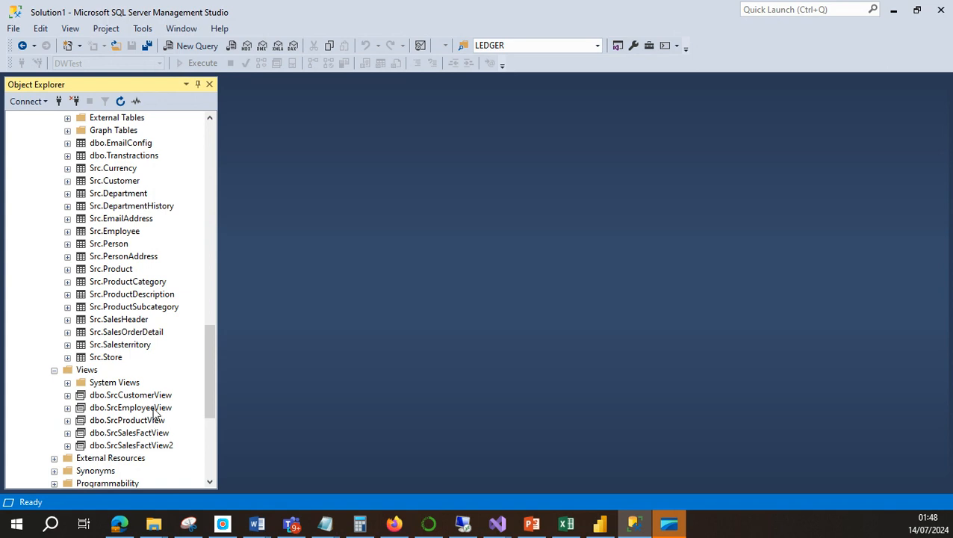
left_click(130, 448)
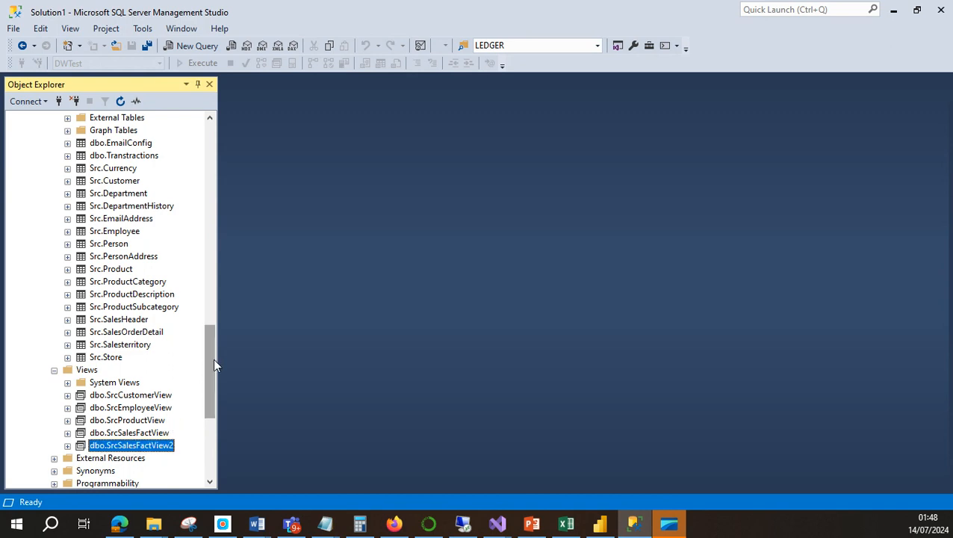
left_click_drag(211, 362, 206, 301)
Switch to the PowerPoint lesson slide and highlight the business requirement "Sales by territory".
left_click(893, 11)
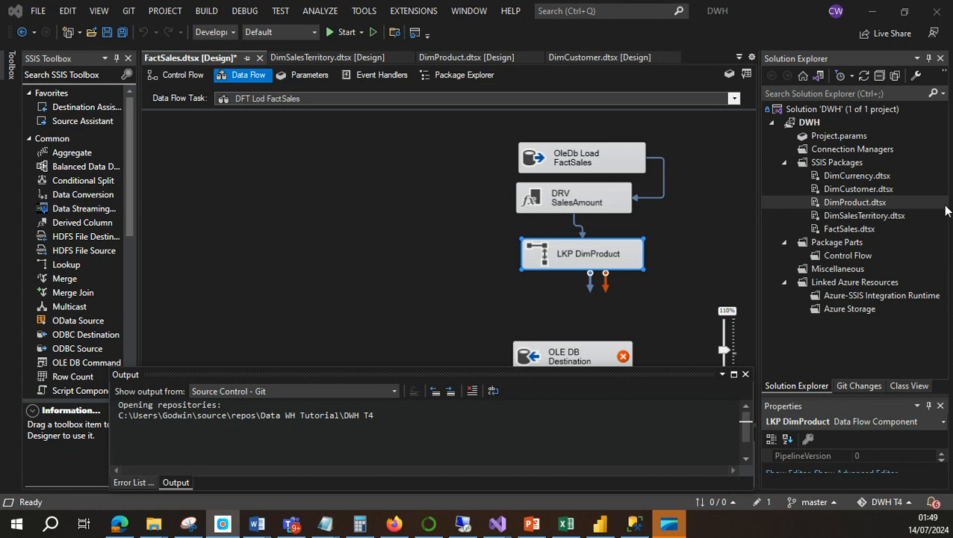
left_click(529, 526)
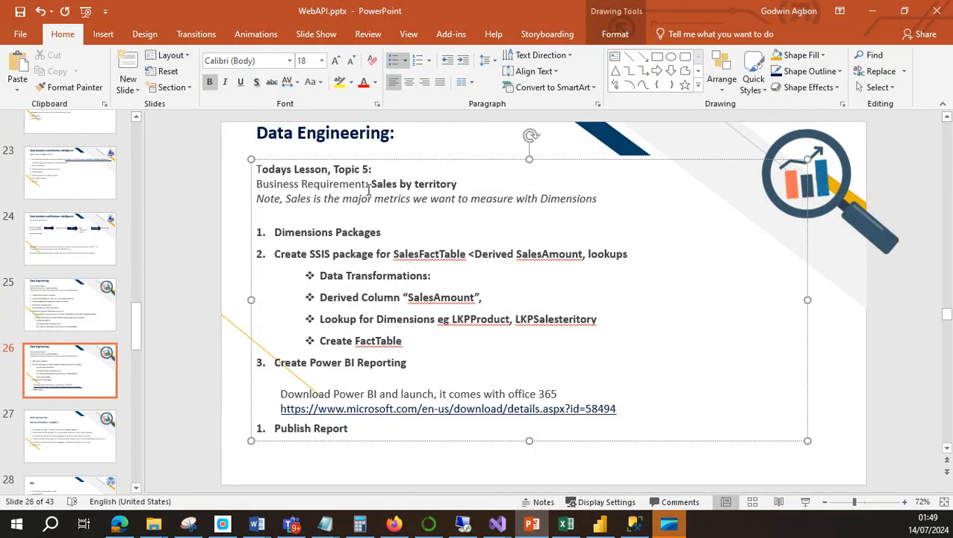
left_click_drag(372, 184, 449, 185)
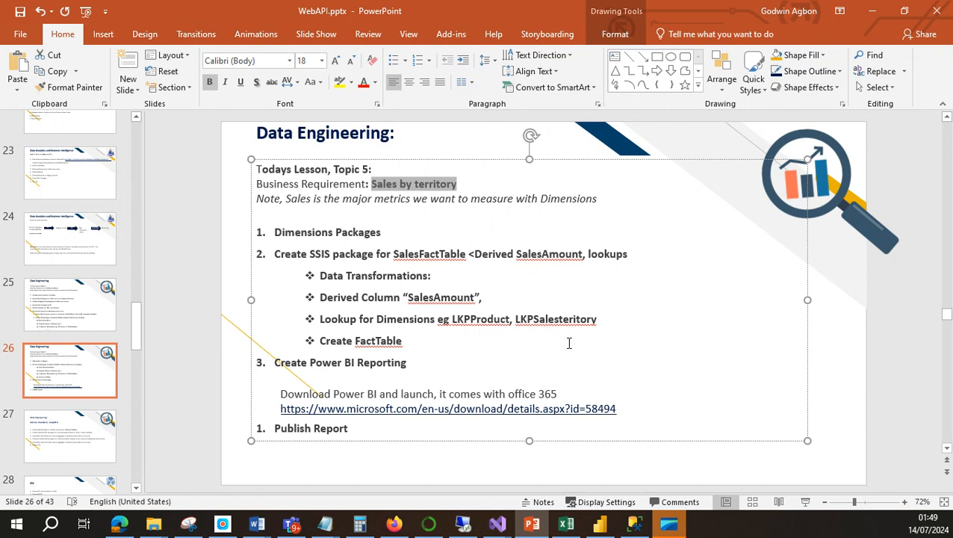
Switch to the DWH project in Visual Studio, look through the dimension packages, and return to the FactSales.dtsx data flow.
mouse_move(498, 523)
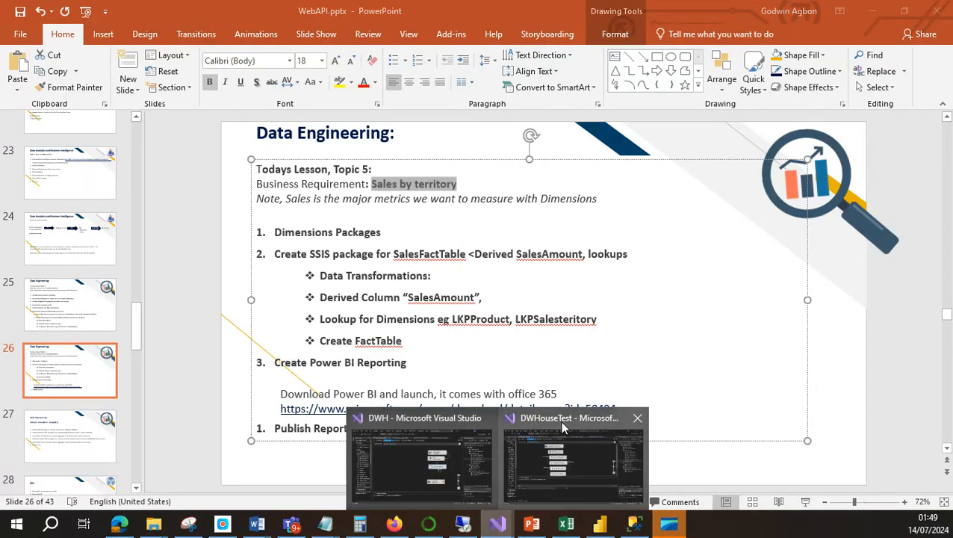
mouse_move(521, 427)
left_click(396, 424)
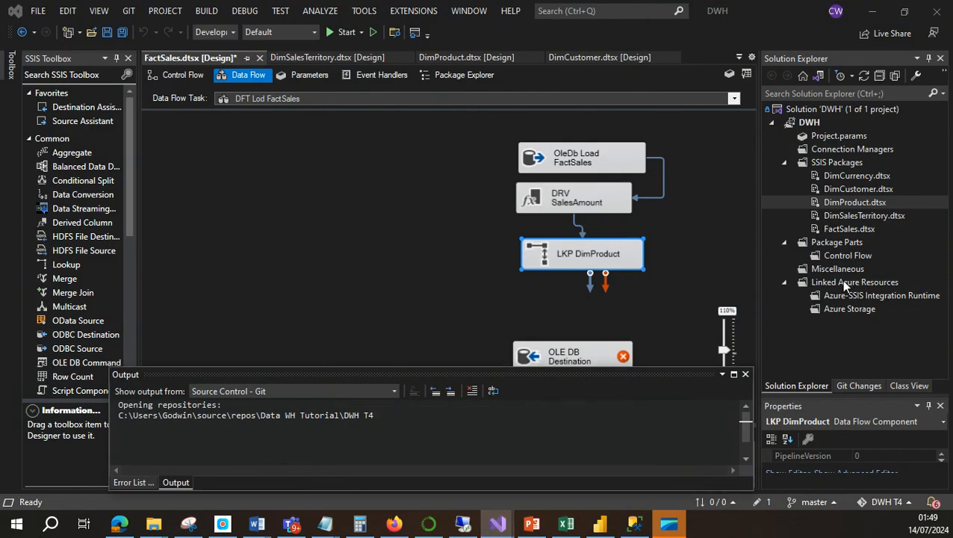
double_click(856, 176)
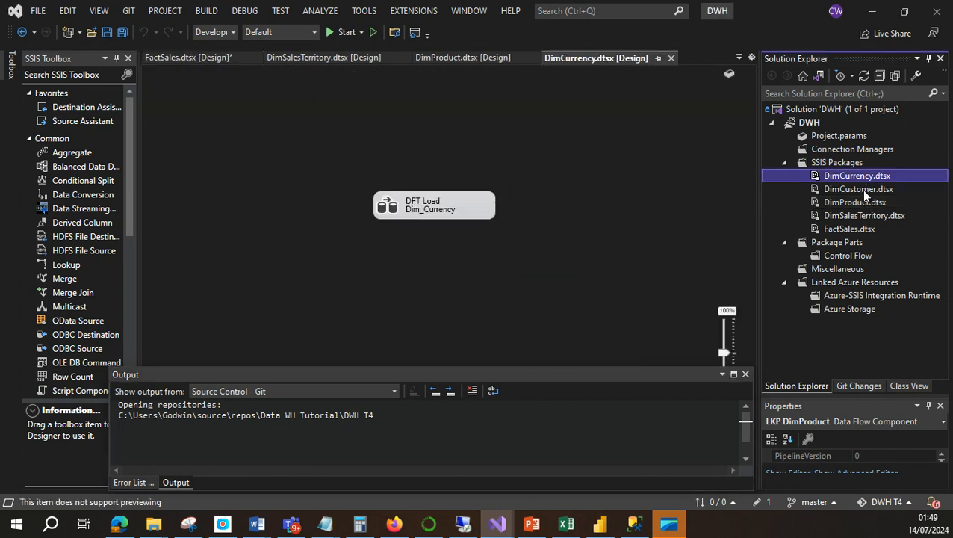
left_click(860, 189)
left_click(860, 203)
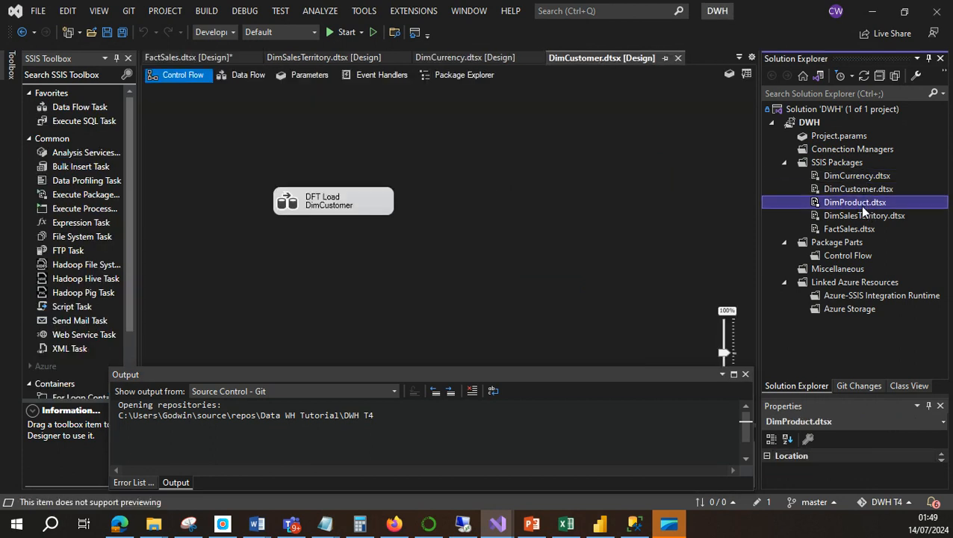
left_click(867, 217)
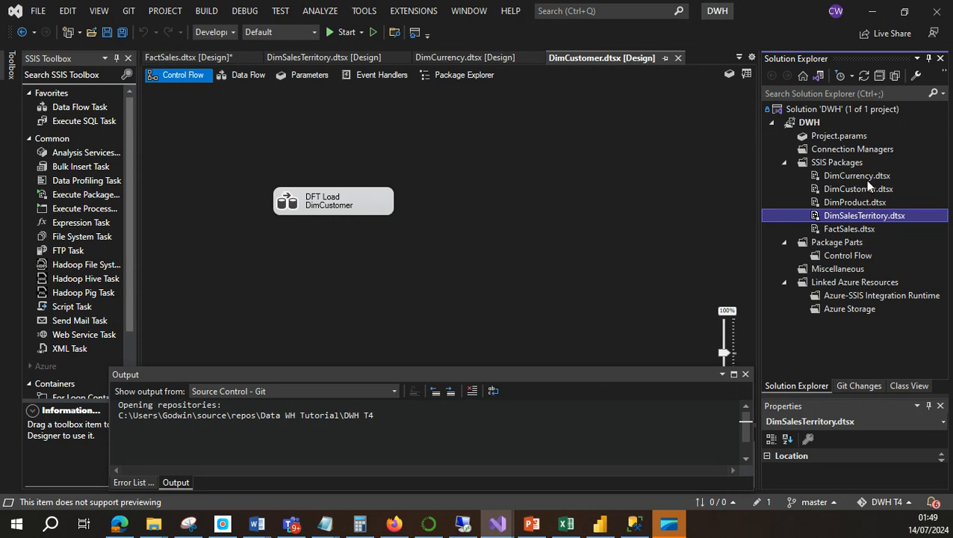
double_click(851, 229)
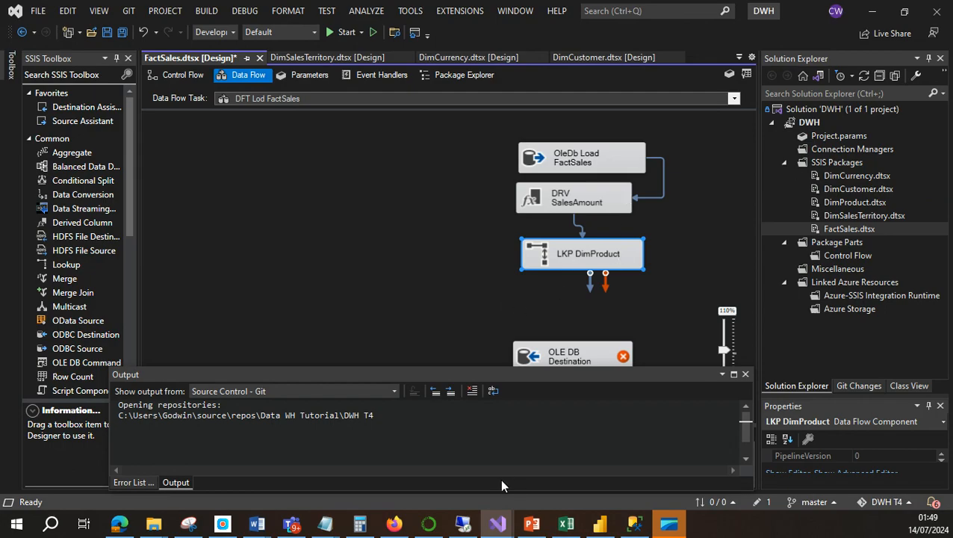
Switch to the PowerPoint lesson slide and highlight the "Data Transformations" item.
left_click(531, 525)
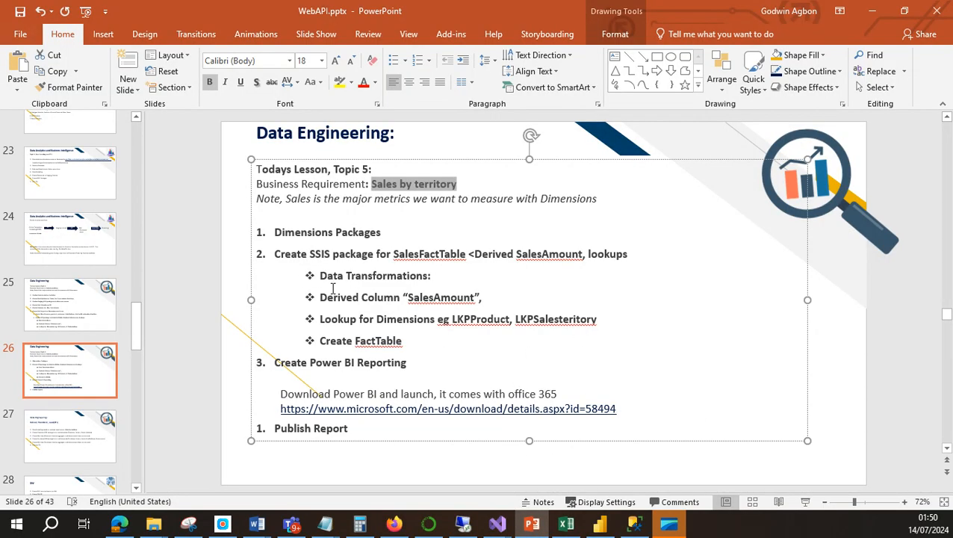
left_click_drag(329, 279, 427, 276)
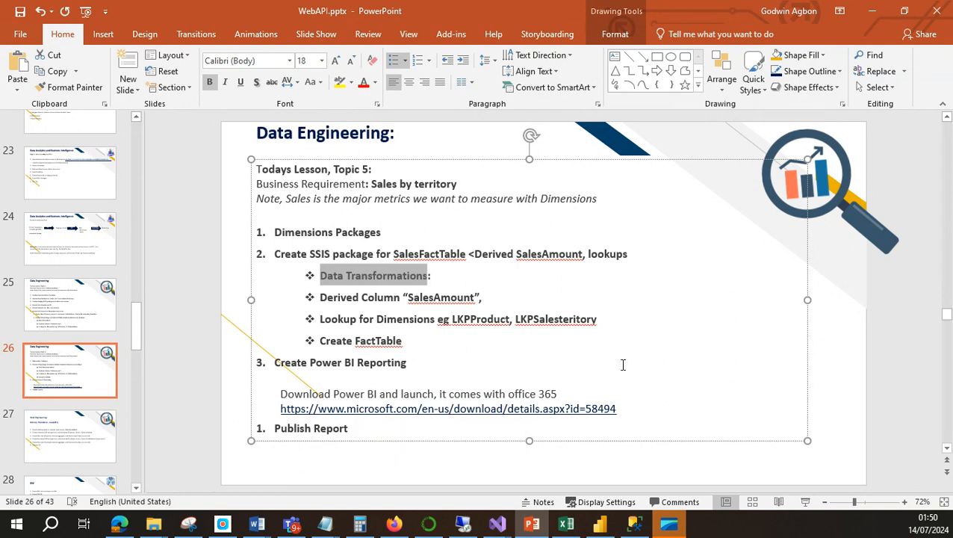
Switch to the Data Modelling workbook in Excel and examine the DimCurrency and DimCustomer mappings at the start of the sheet.
left_click(567, 526)
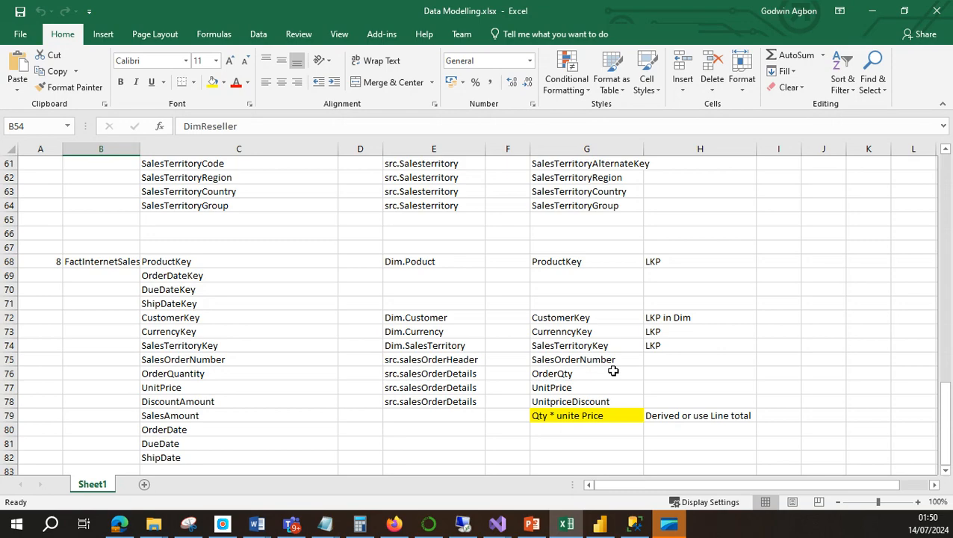
scroll(269, 272, "up", 6)
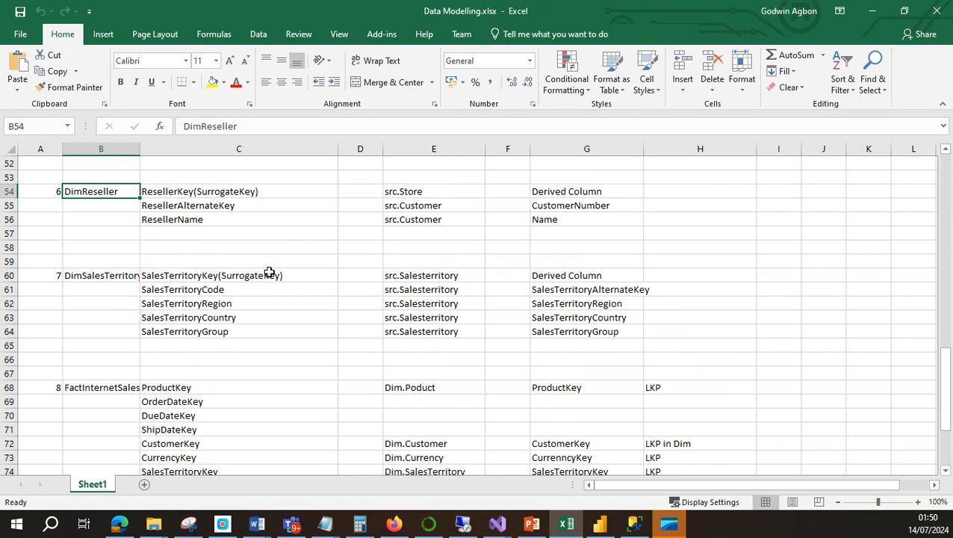
scroll(269, 272, "up", 9)
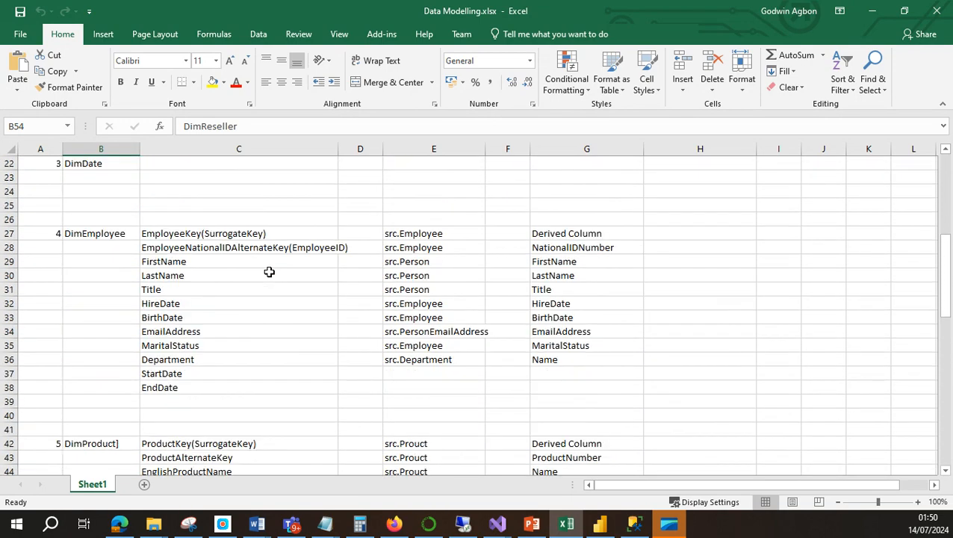
scroll(104, 246, "up", 5)
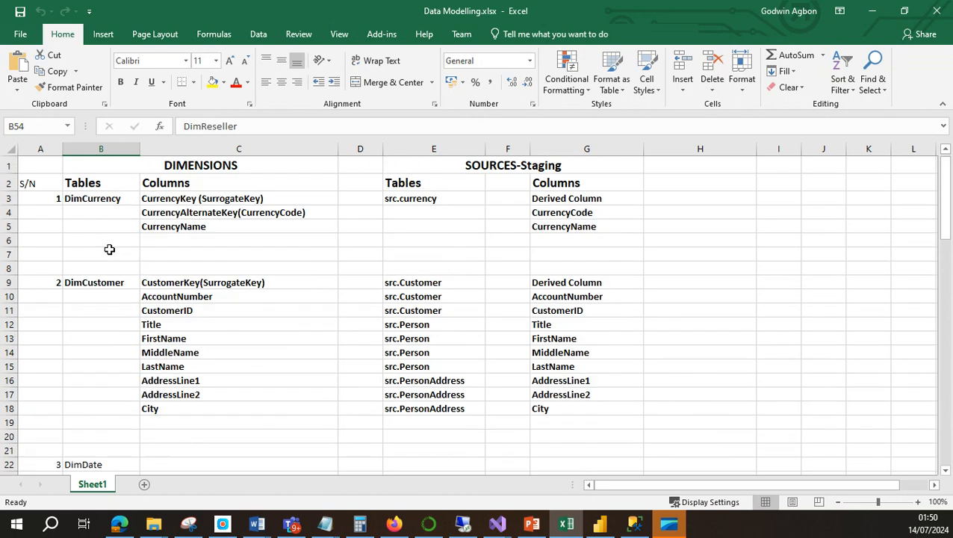
left_click(107, 202)
left_click(112, 288)
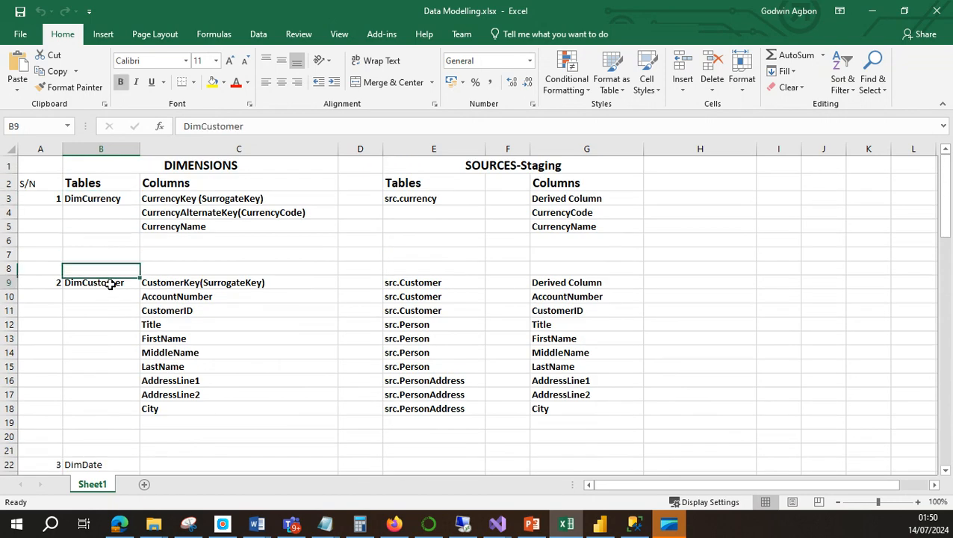
Examine the DimProduct, DimSalesTerritory and FactInternetSales mappings further down the sheet, then leave the workbook.
scroll(202, 349, "down", 1)
scroll(202, 349, "down", 6)
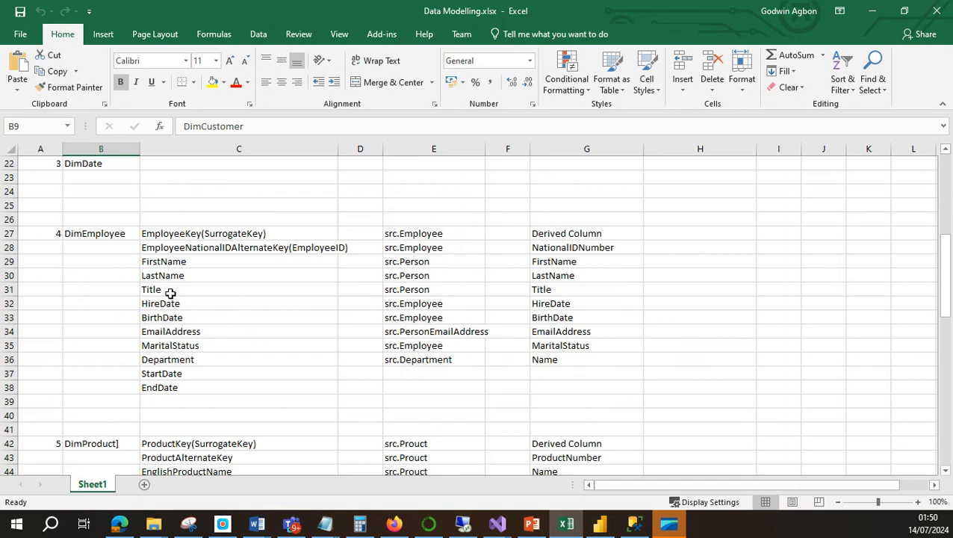
scroll(185, 310, "down", 1)
scroll(185, 310, "down", 2)
left_click(105, 319)
scroll(299, 366, "down", 3)
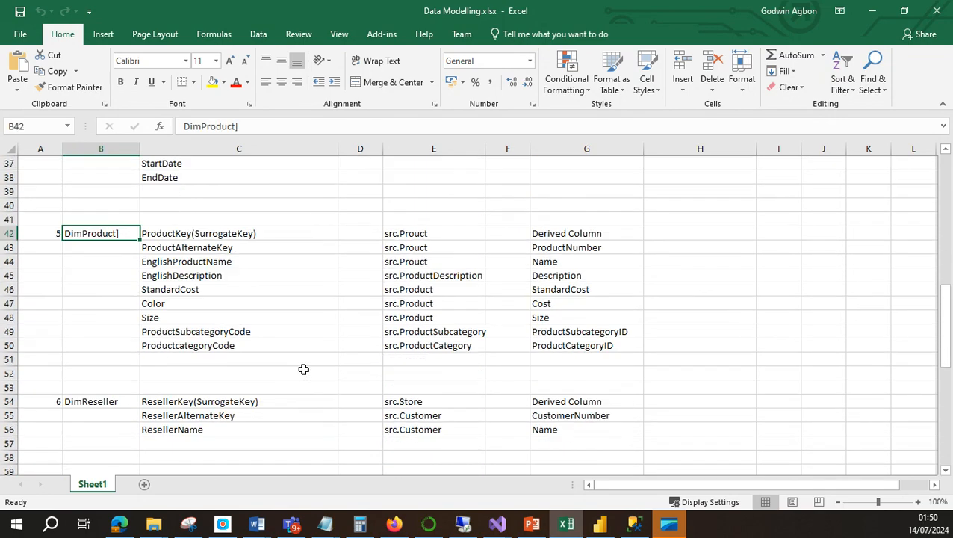
scroll(302, 371, "down", 1)
scroll(353, 349, "down", 2)
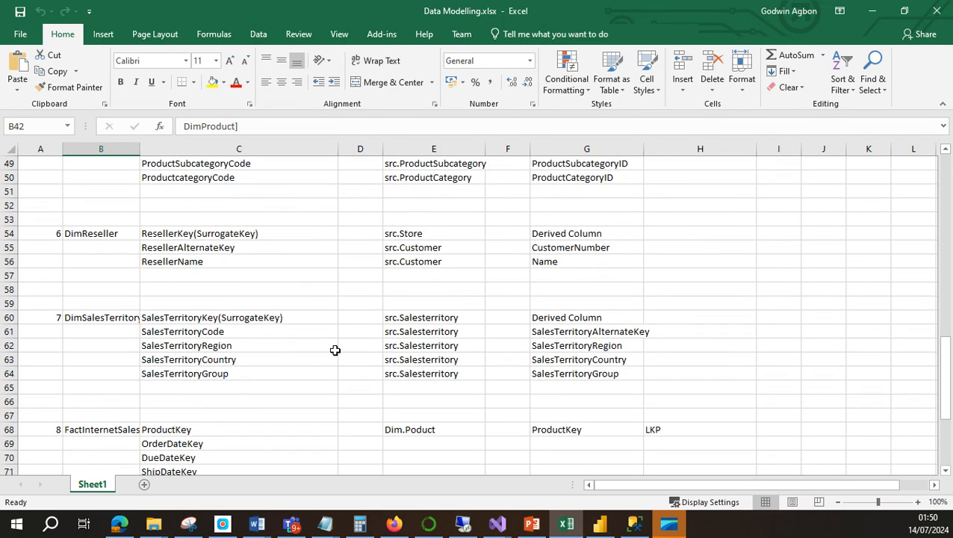
scroll(301, 363, "down", 1)
left_click(102, 278)
scroll(256, 316, "down", 4)
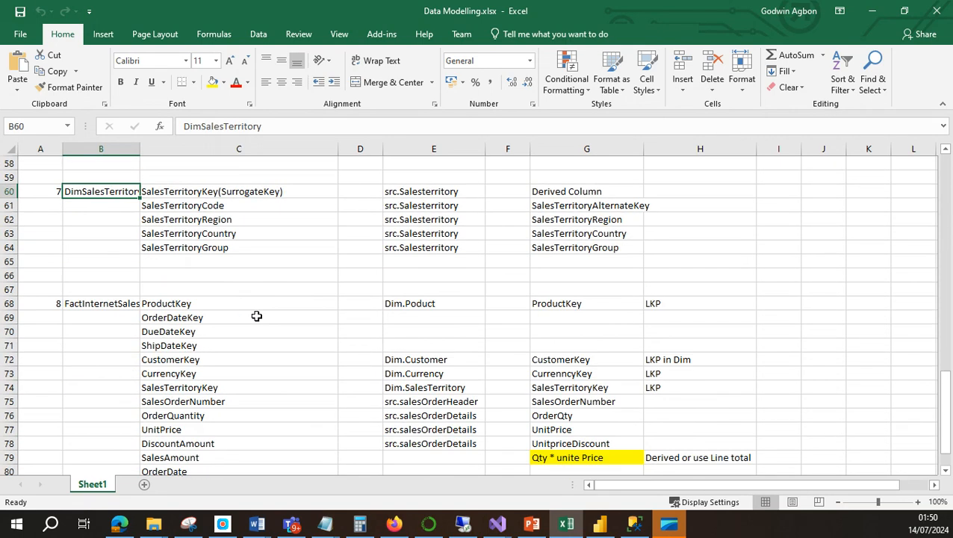
left_click(112, 219)
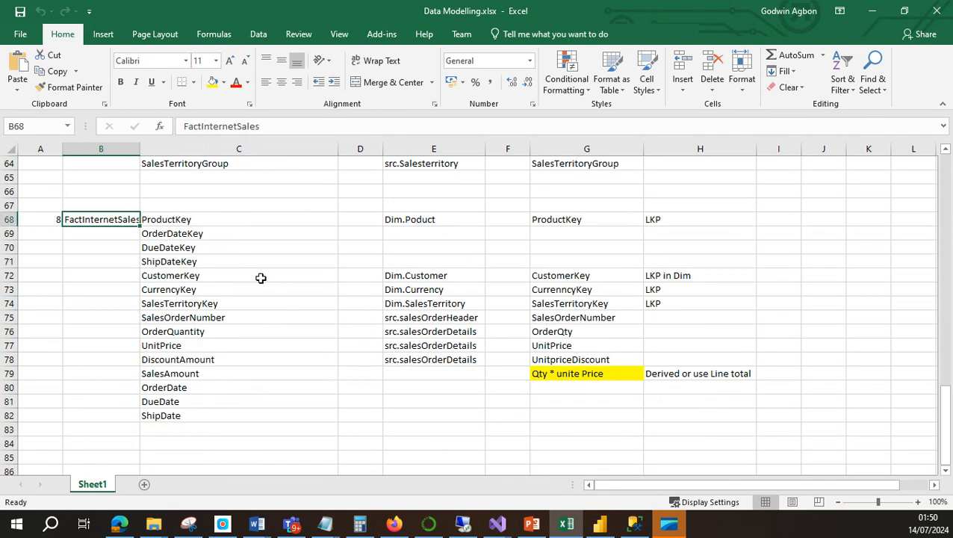
left_click(872, 20)
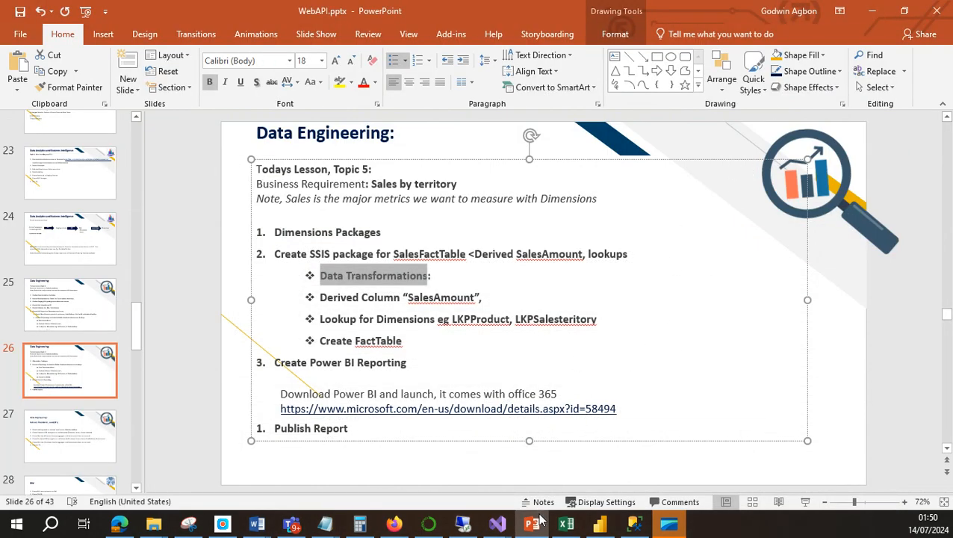
Switch to the DWH project in Visual Studio and check the OleDb Load FactSales source's connection and view without changing them.
mouse_move(499, 528)
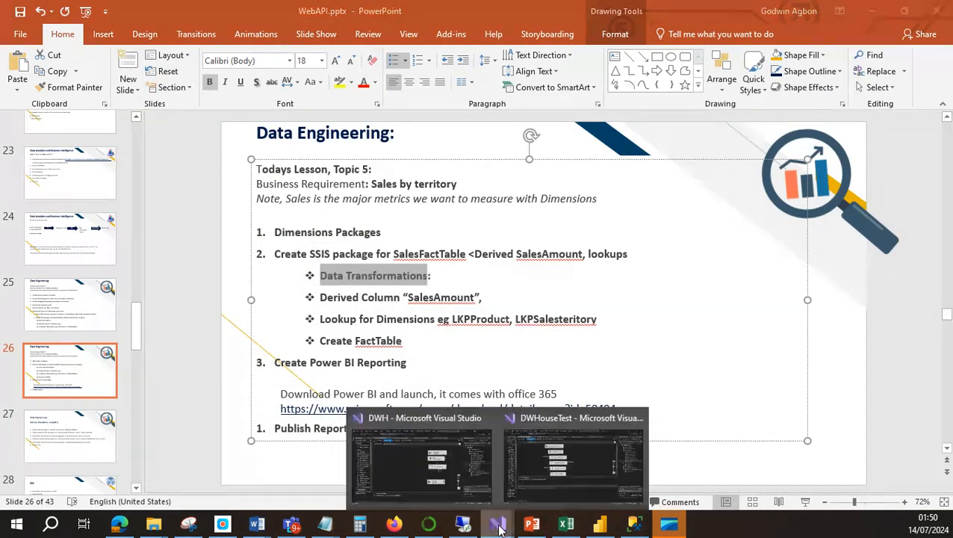
left_click(420, 420)
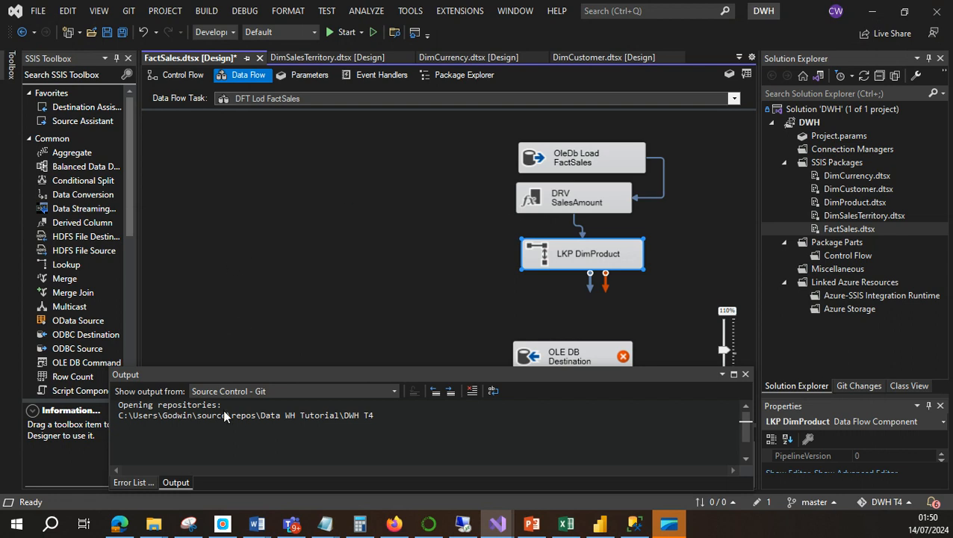
mouse_move(111, 529)
double_click(609, 166)
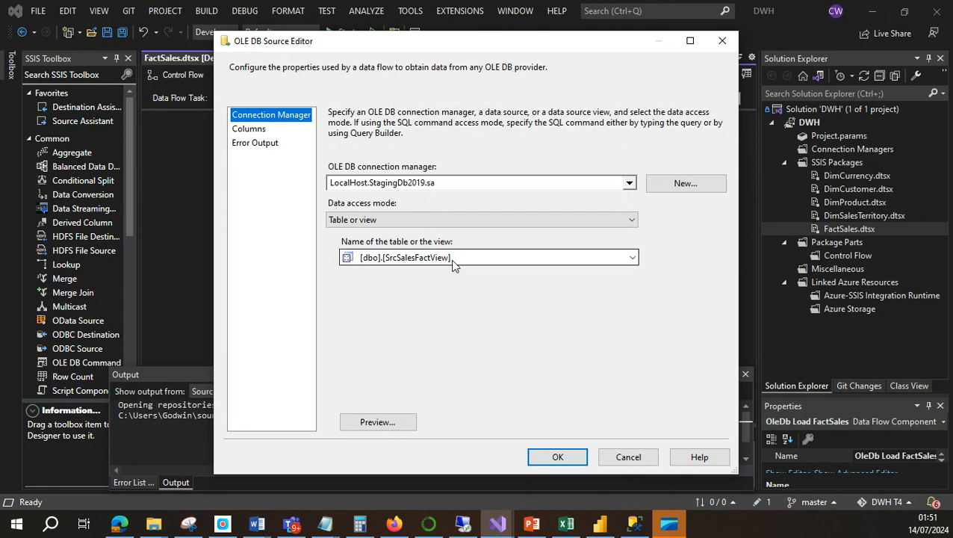
left_click(629, 459)
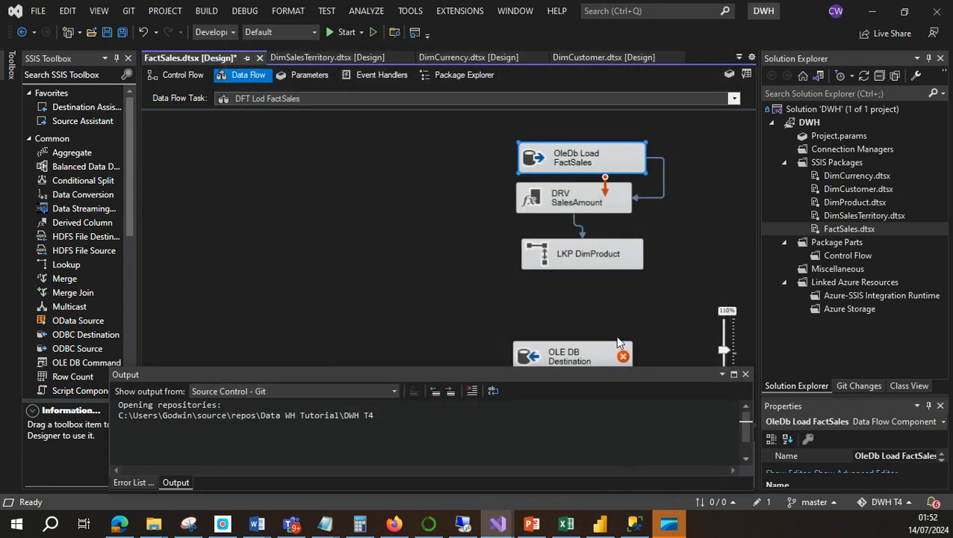
Check the derived column expression in the DRV SalesAmount transformation without changing it.
double_click(577, 200)
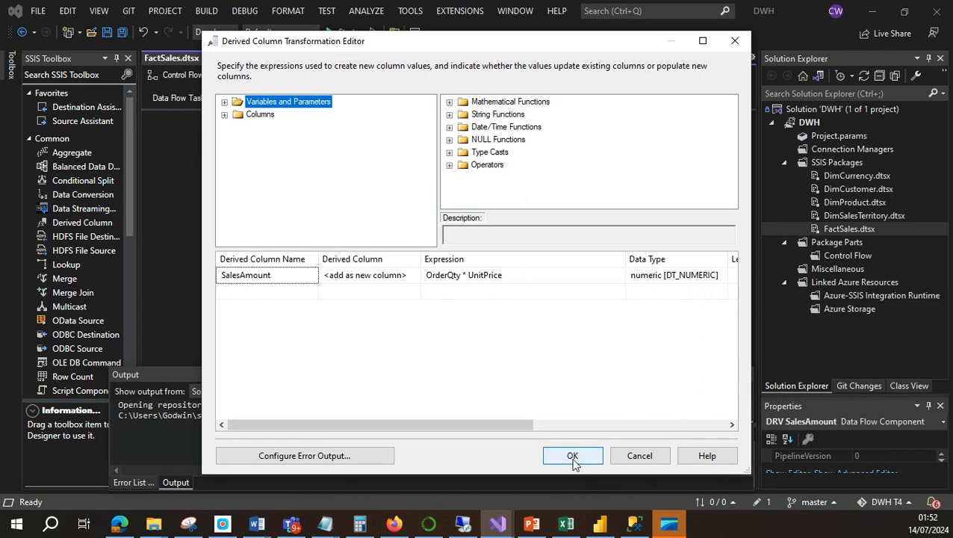
left_click(636, 456)
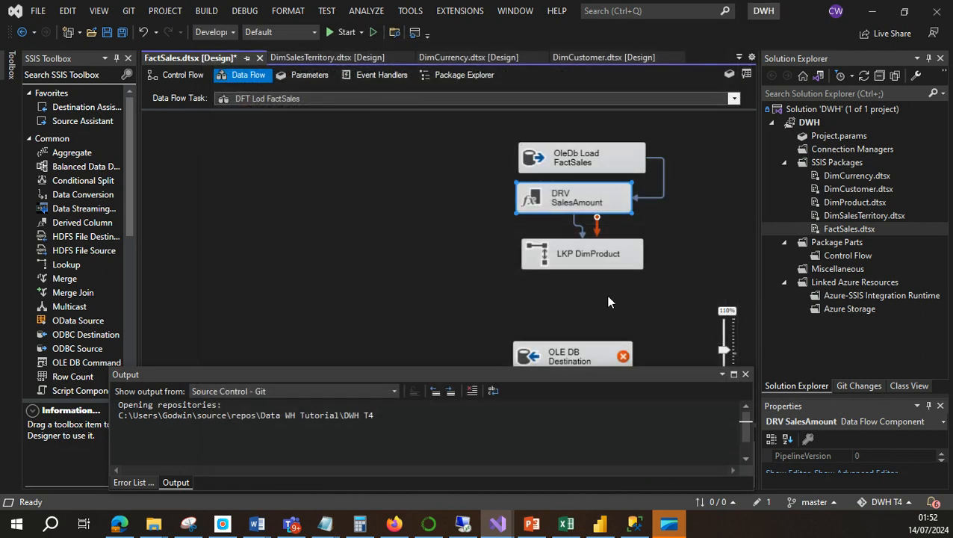
Check the column mapping and the ProductKey output in the LKP DimProduct lookup without changing them.
double_click(615, 258)
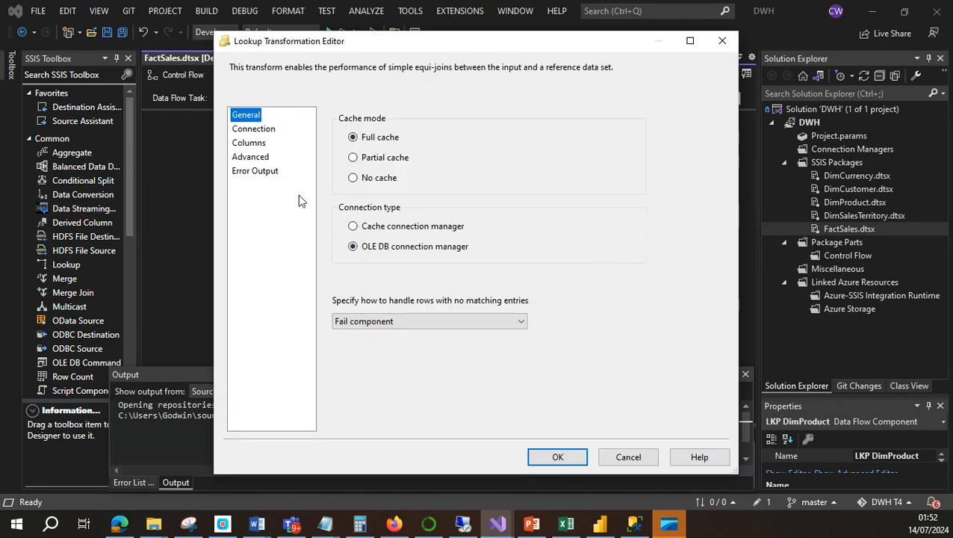
left_click(249, 143)
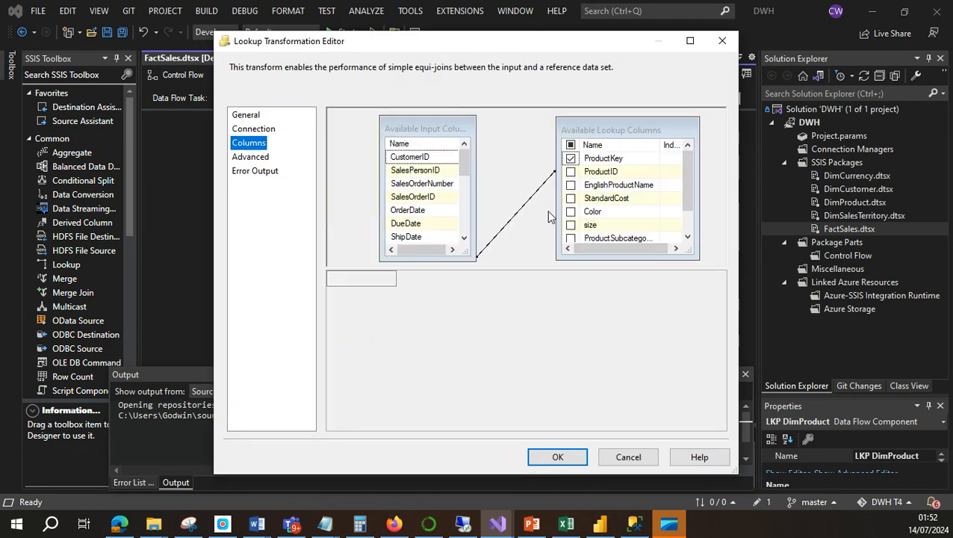
left_click(571, 158)
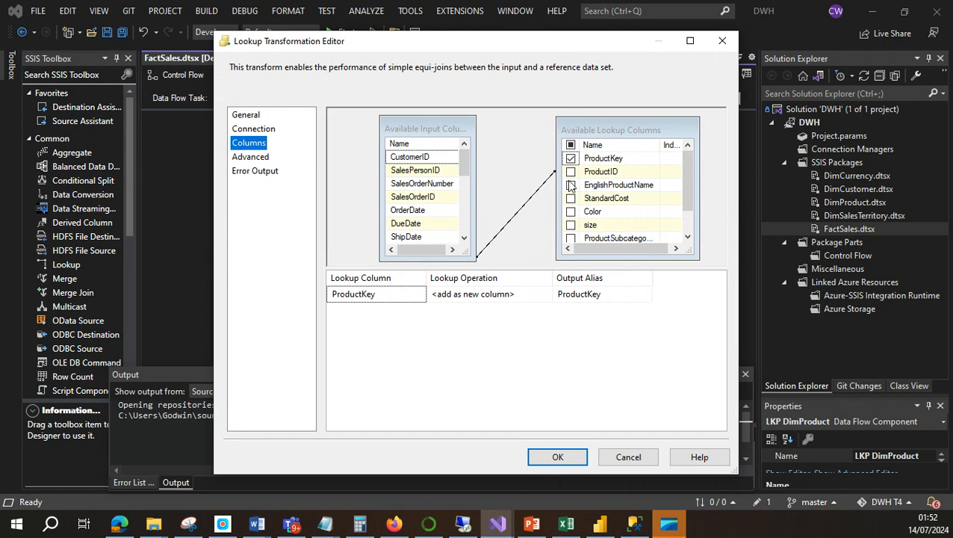
left_click_drag(467, 166, 467, 215)
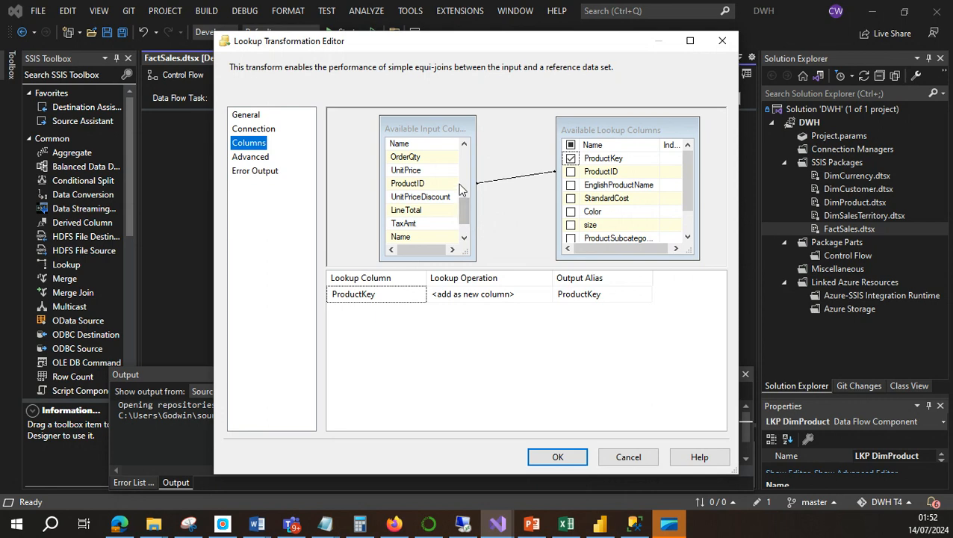
left_click(624, 459)
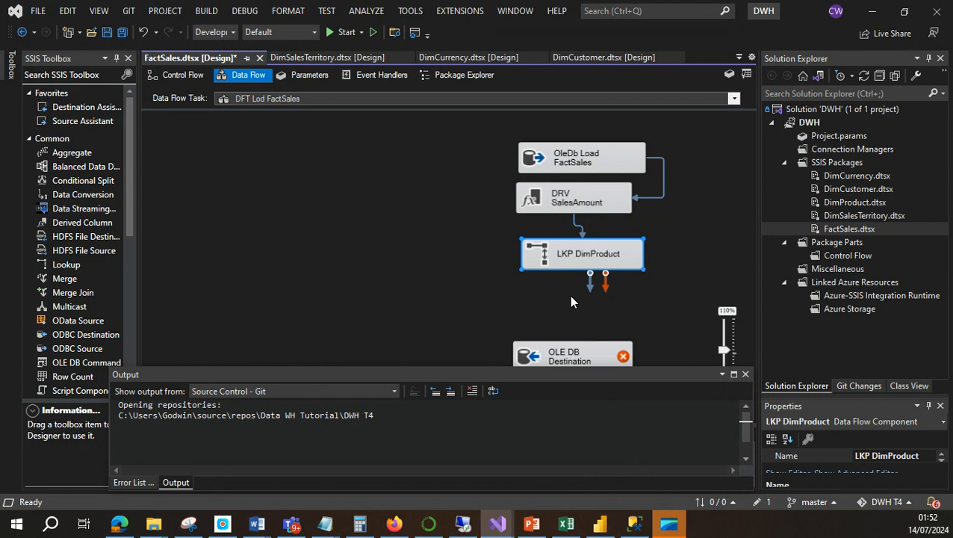
Duplicate the LKP DimProduct lookup and place the copy directly beneath the original in the data flow.
left_click(557, 291)
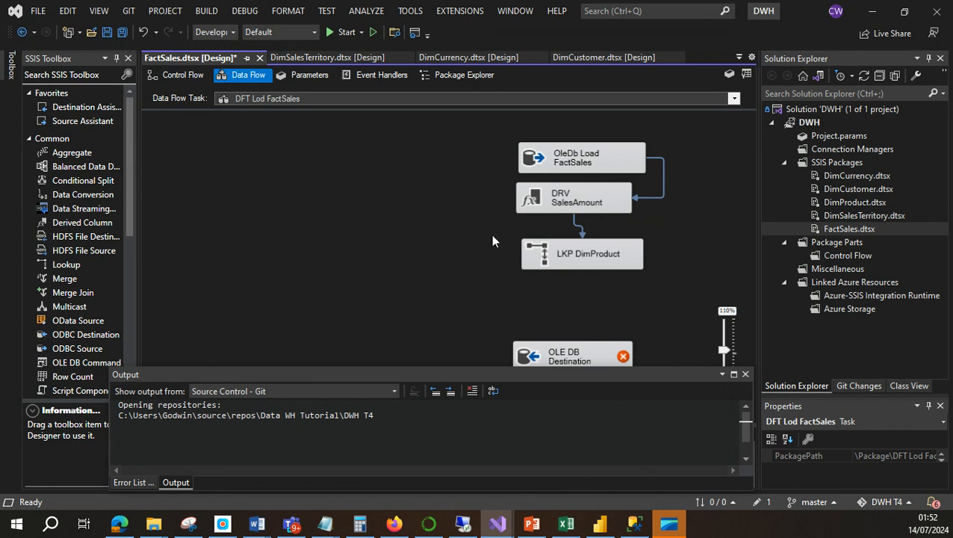
right_click(581, 255)
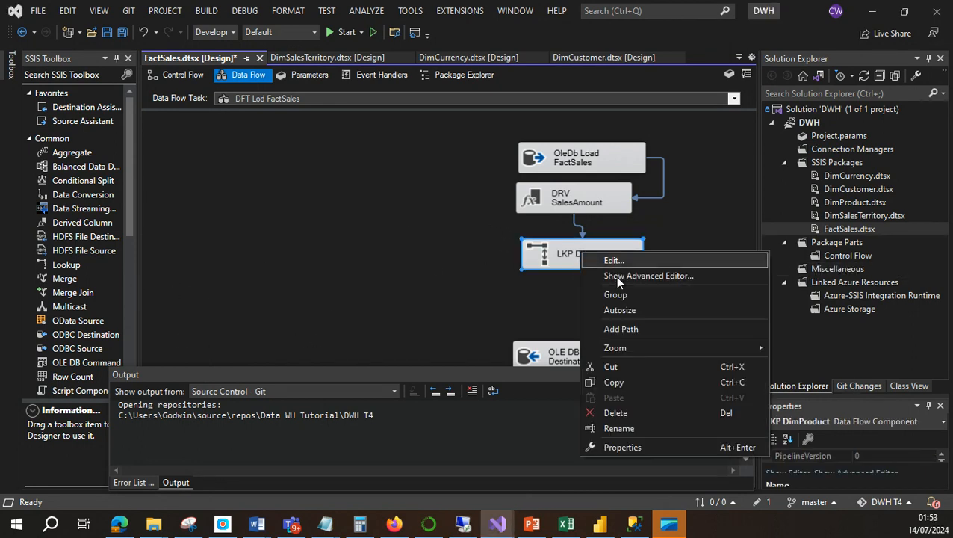
left_click(619, 383)
left_click(553, 304)
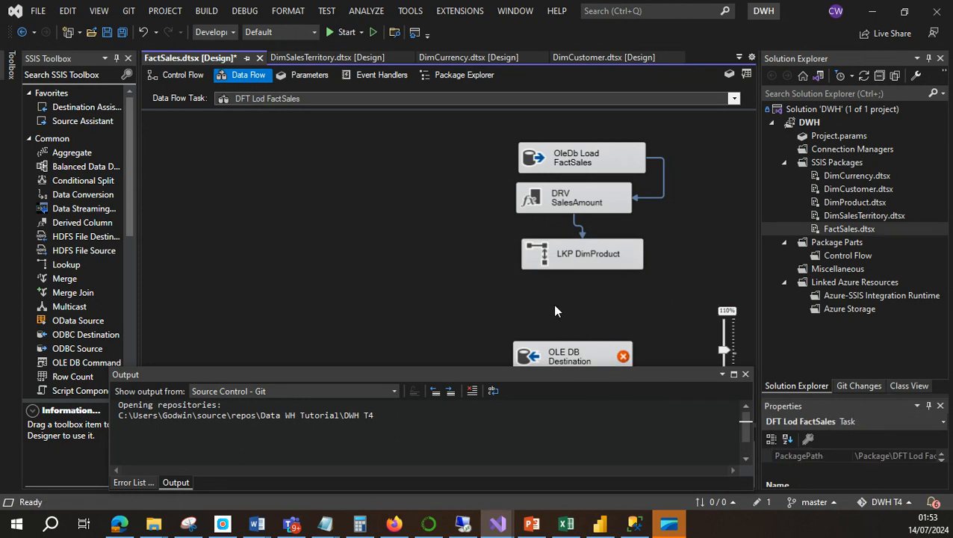
right_click(553, 304)
left_click(590, 463)
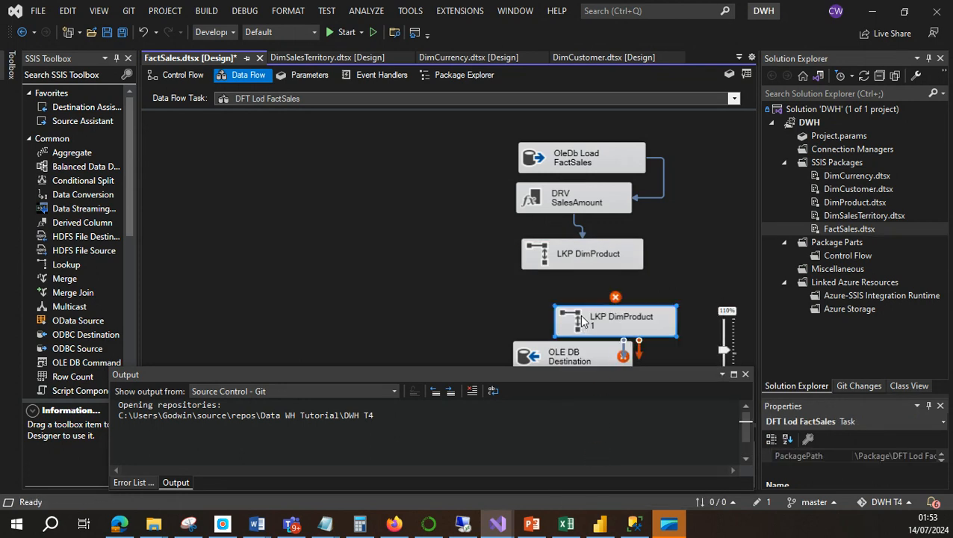
left_click(605, 314)
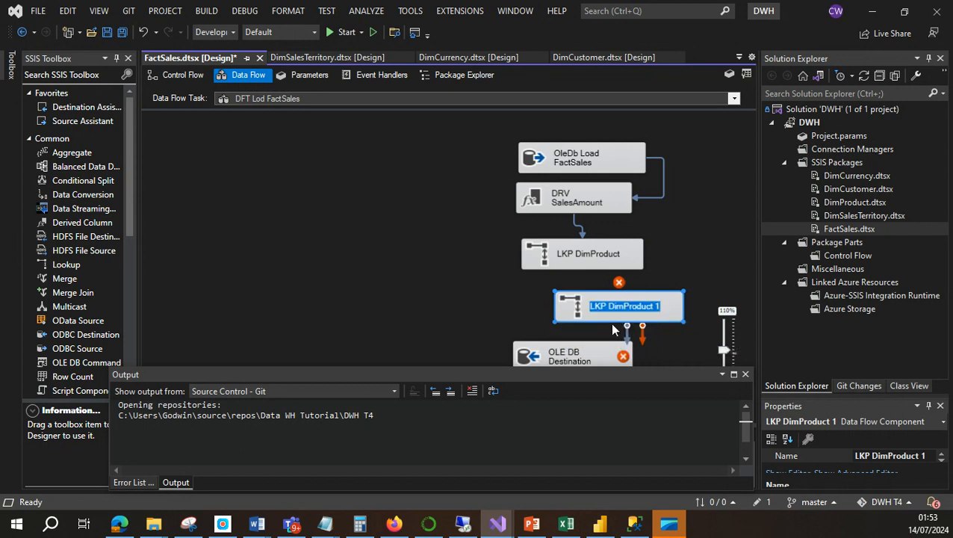
left_click_drag(601, 308, 582, 292)
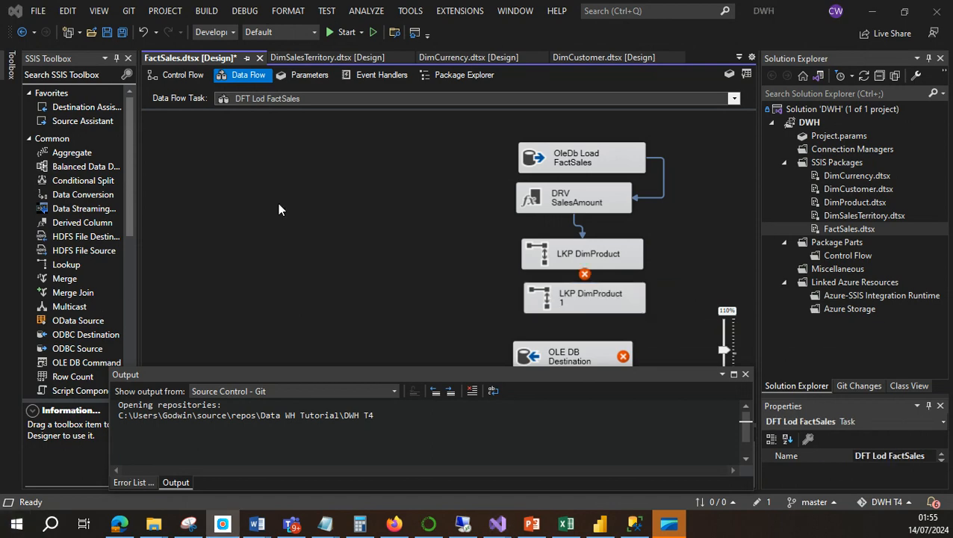
Rename the copied lookup as LKP DimCustomer.
double_click(593, 295)
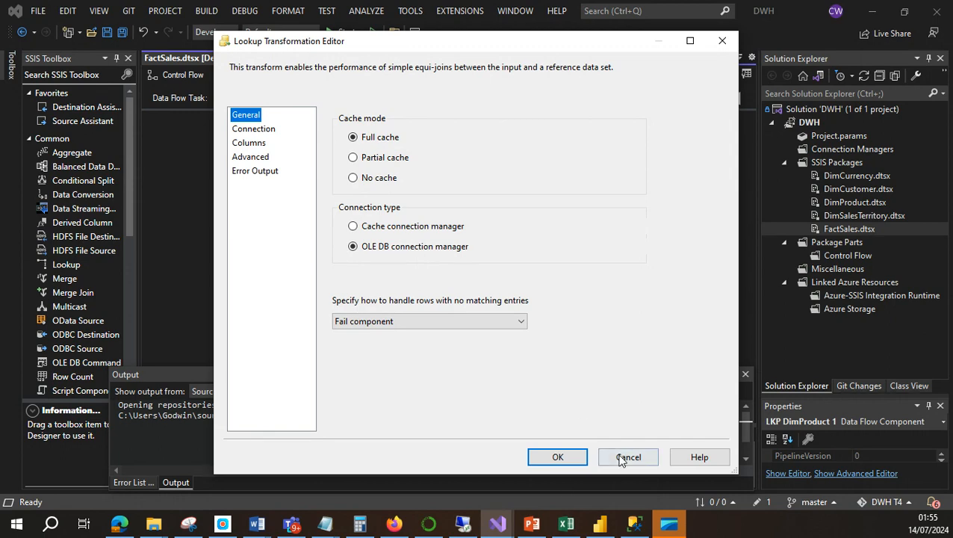
left_click(620, 462)
right_click(601, 297)
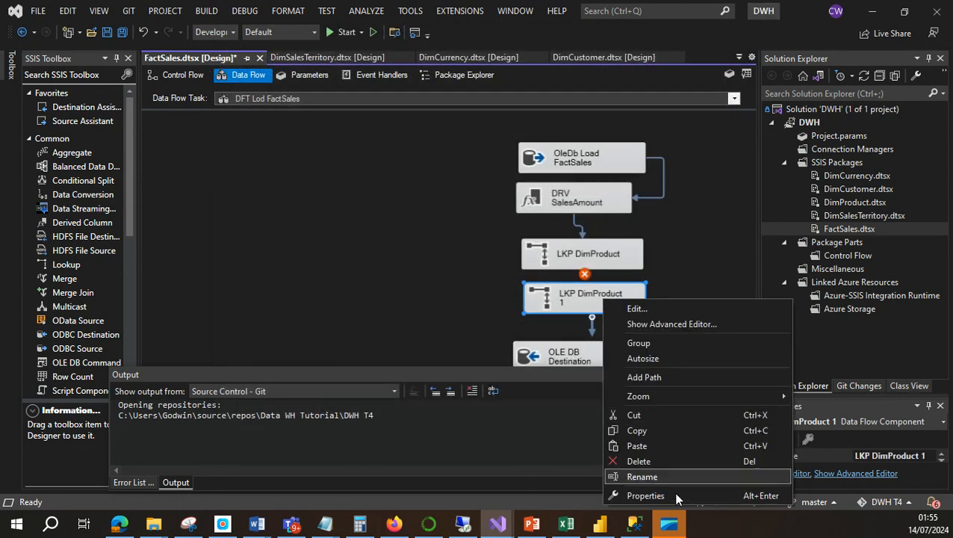
left_click(644, 477)
left_click(578, 296)
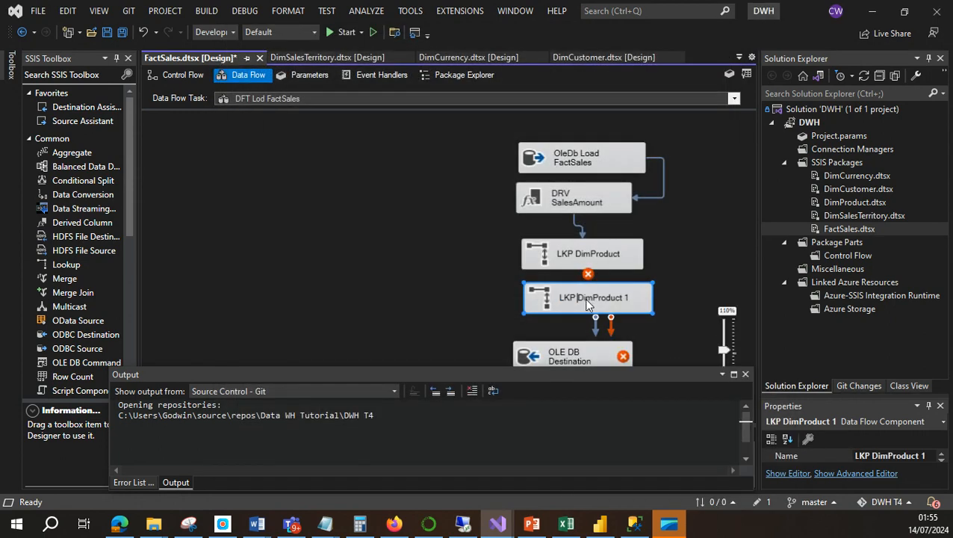
left_click(632, 303, "shift")
left_click(626, 301)
key("BackSpace")
key("BackSpace")
key("BackSpace")
key("BackSpace")
key("BackSpace")
key("BackSpace")
key("BackSpace")
key("BackSpace")
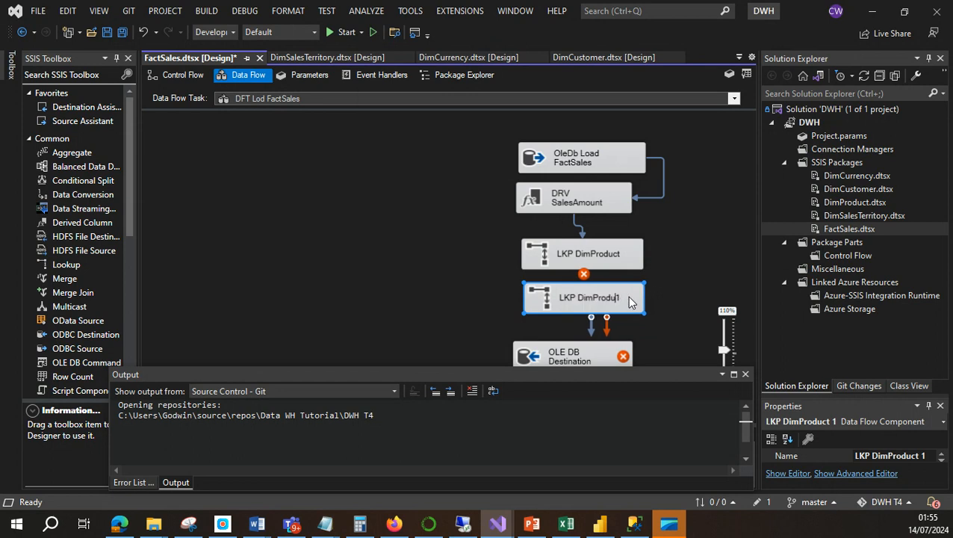
type("Custom")
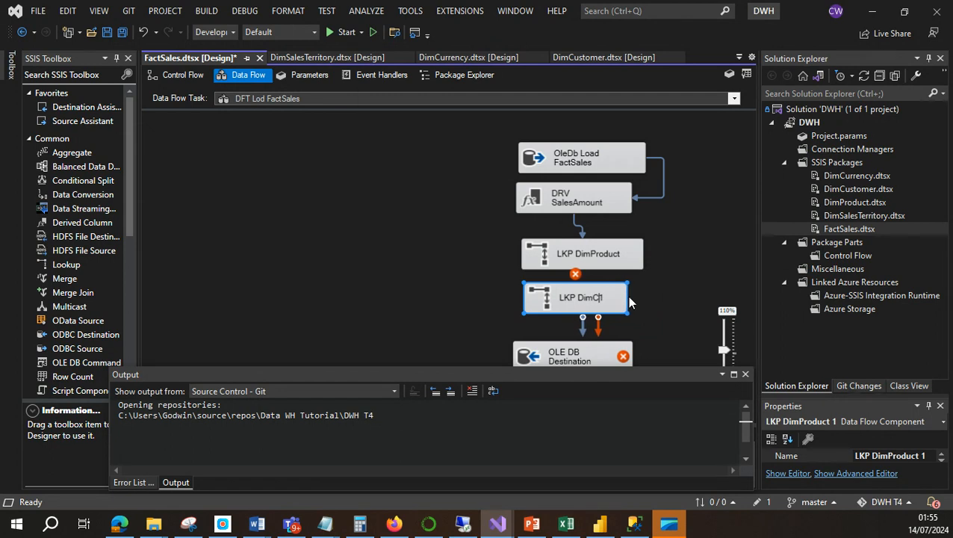
type("er")
key("Delete")
left_click(473, 299)
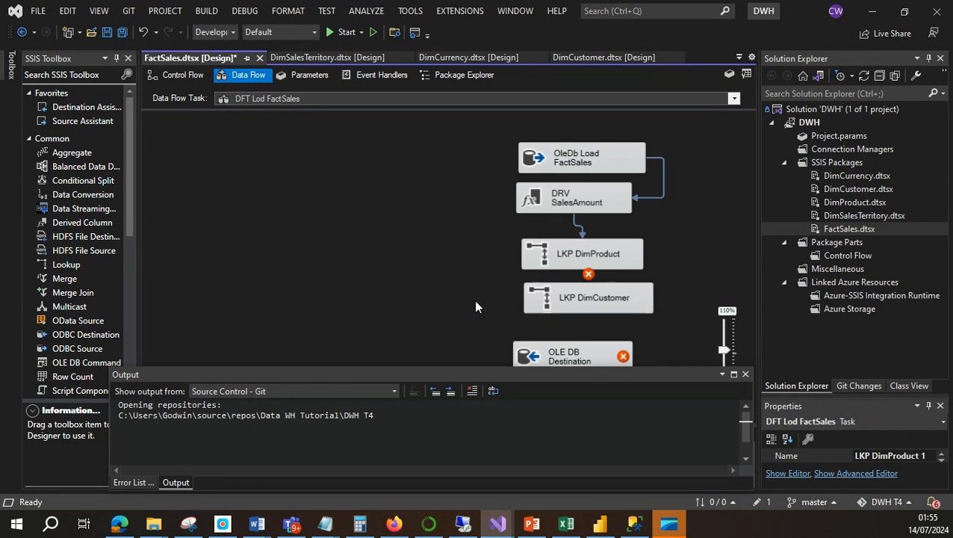
Set the LKP DimCustomer lookup's reference table to [dbo].[Dim.Customer] and apply the change.
double_click(563, 295)
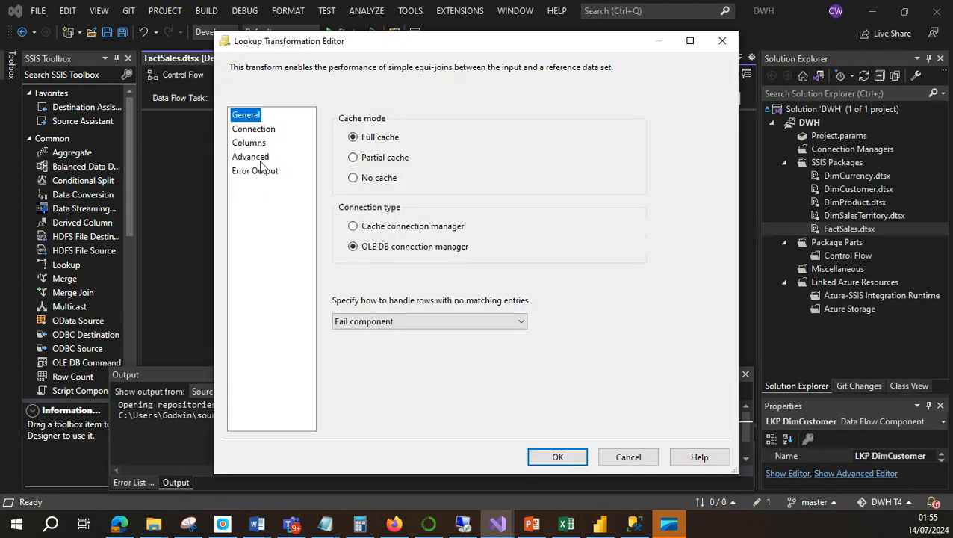
left_click(255, 129)
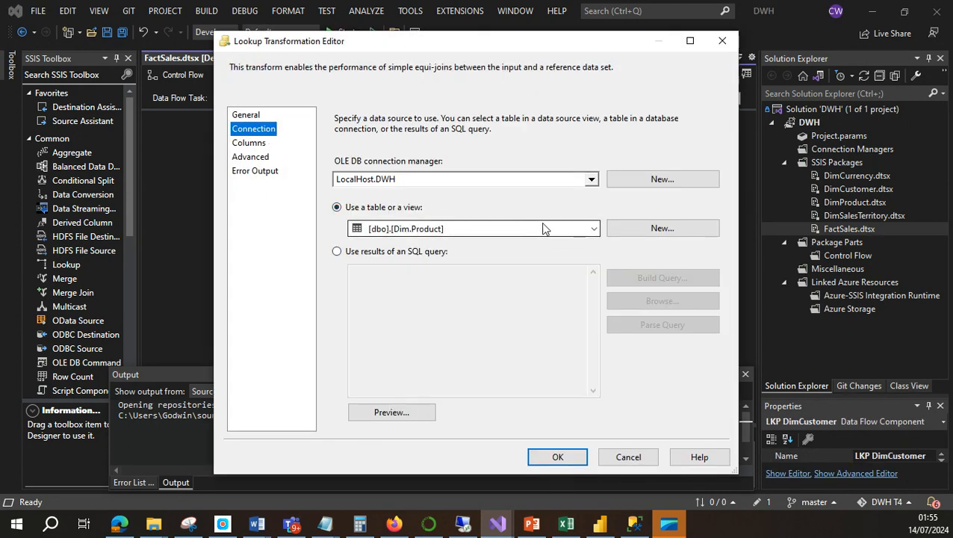
left_click(591, 229)
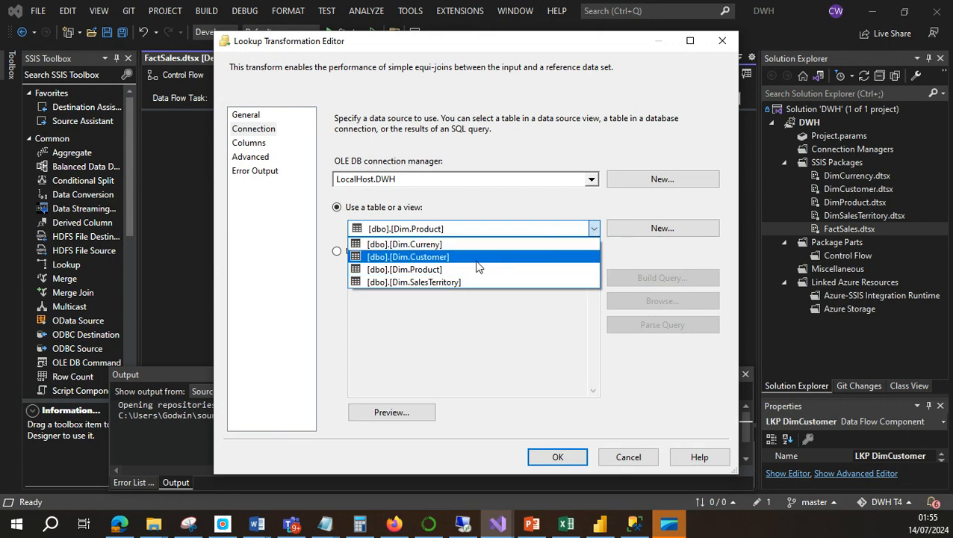
left_click(462, 257)
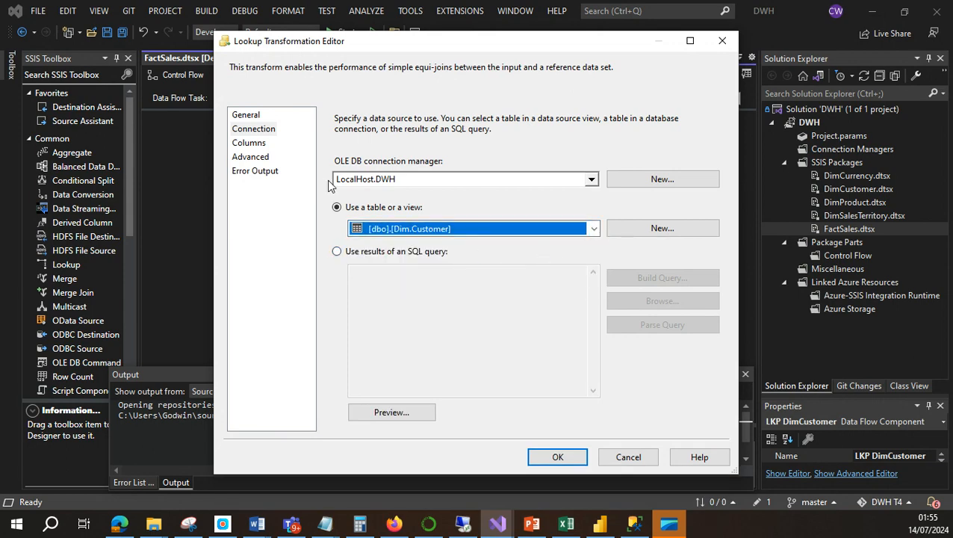
left_click(557, 457)
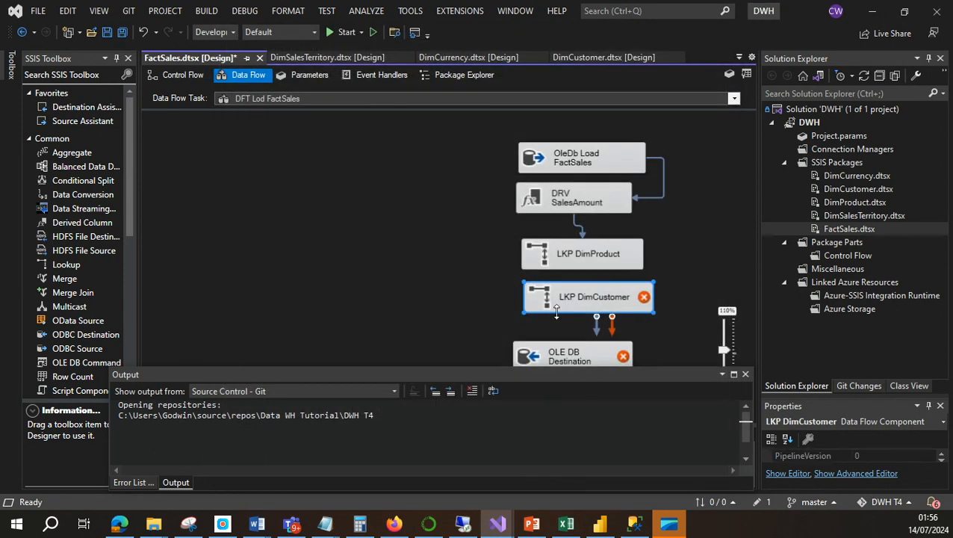
Connect LKP DimProduct to LKP DimCustomer using the Lookup Match Output.
left_click(609, 261)
left_click_drag(589, 285, 593, 299)
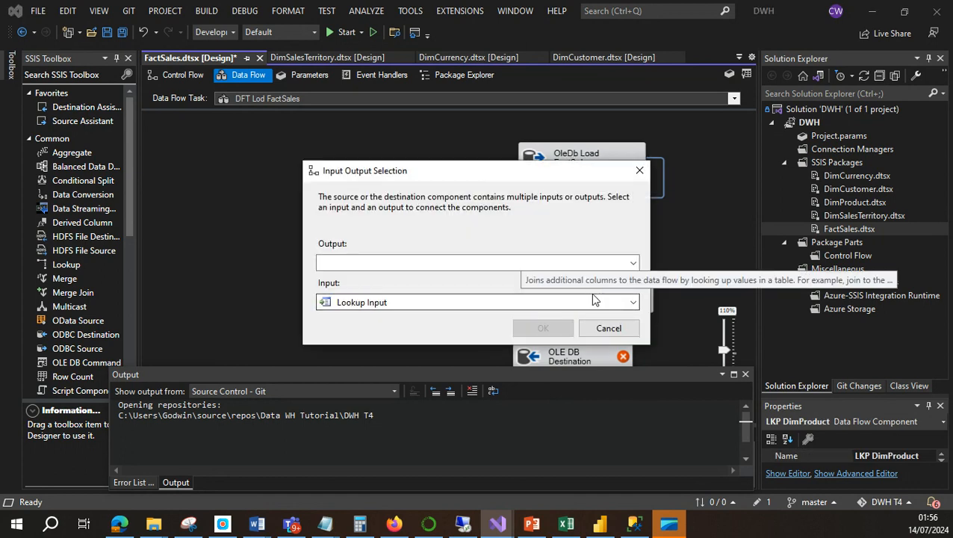
left_click(632, 263)
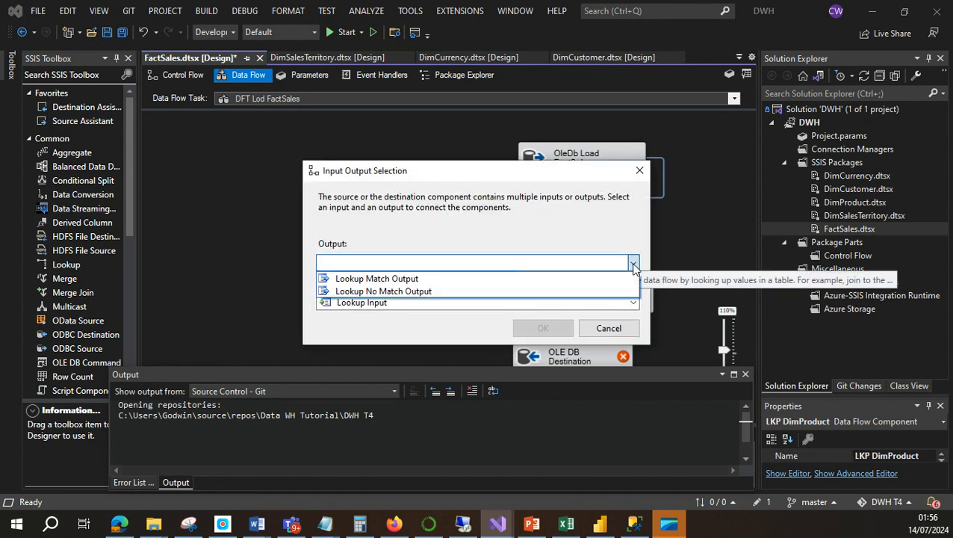
left_click(493, 281)
left_click(538, 329)
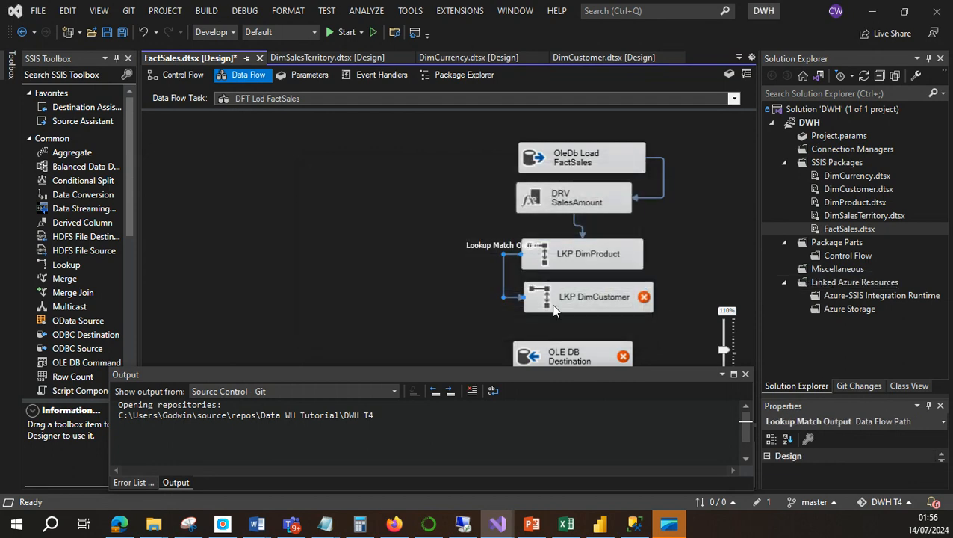
In LKP DimCustomer, return only CustomerKey from the lookup columns as a new column.
double_click(582, 297)
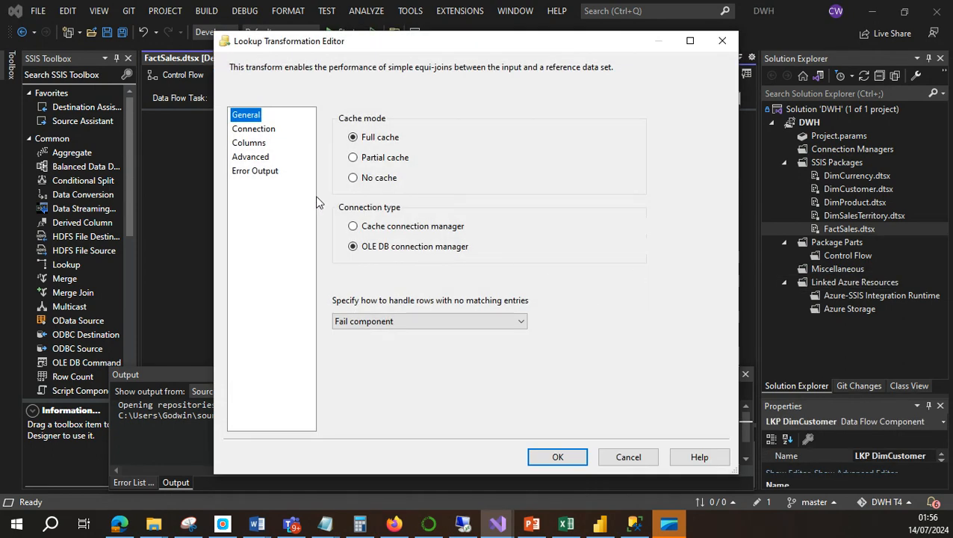
left_click(249, 142)
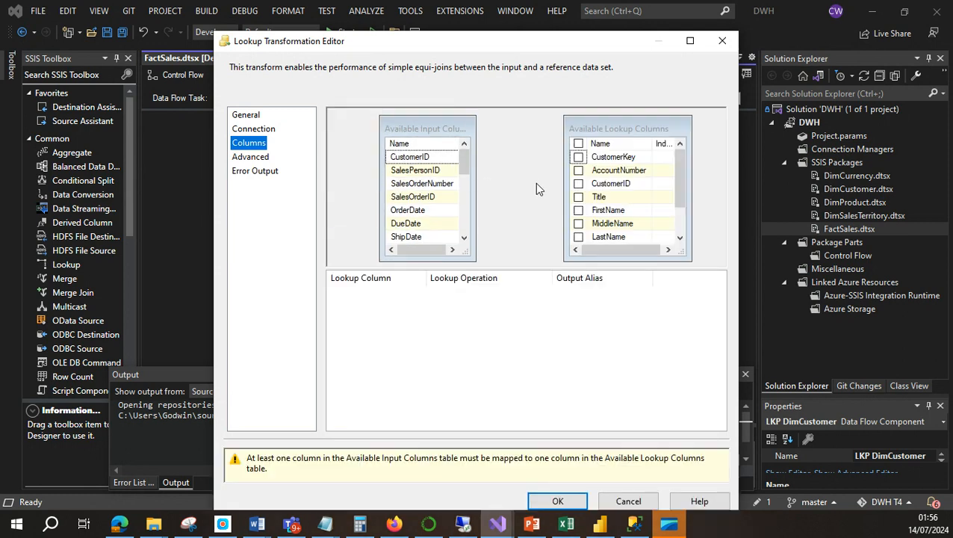
left_click(579, 159)
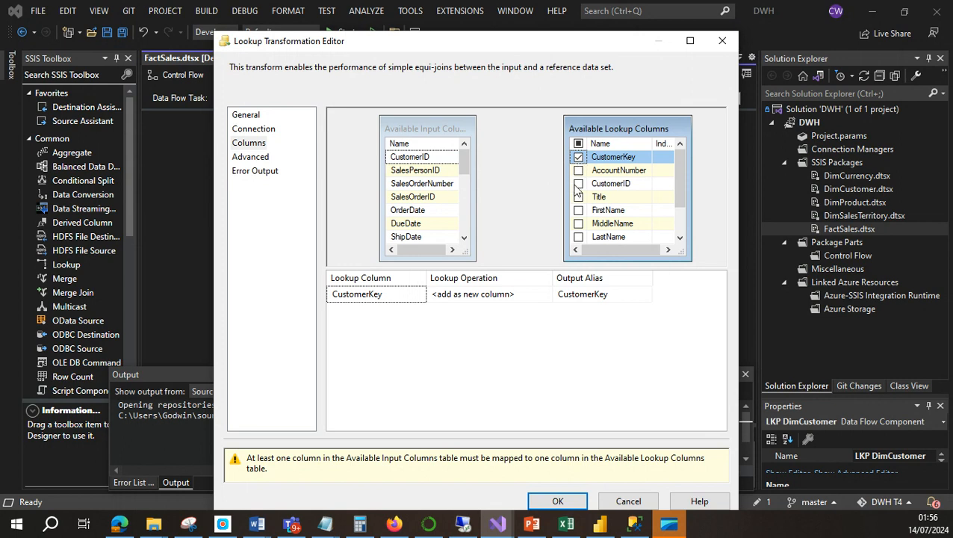
left_click(579, 184)
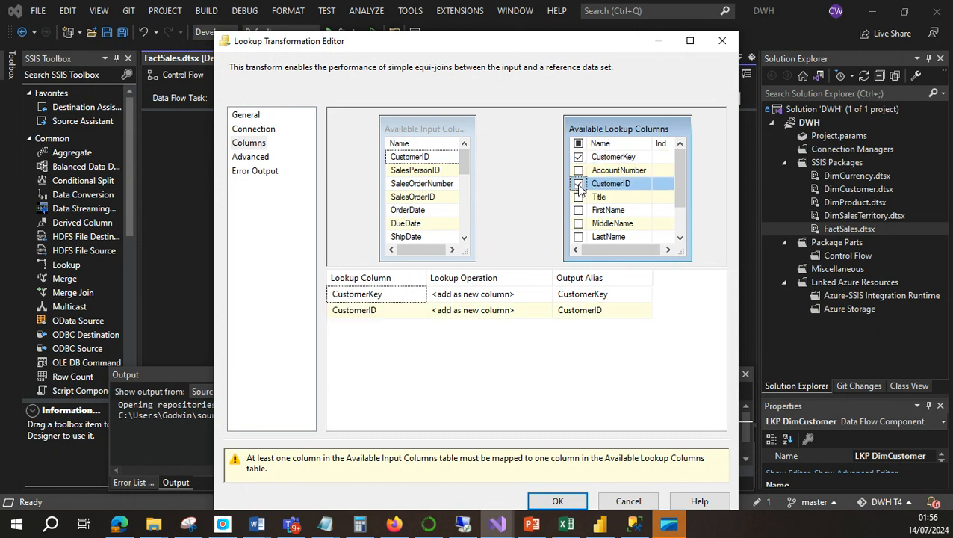
left_click(578, 183)
Try to map the input CustomerID to the CustomerID checkbox in the lookup columns.
left_click_drag(432, 159, 581, 186)
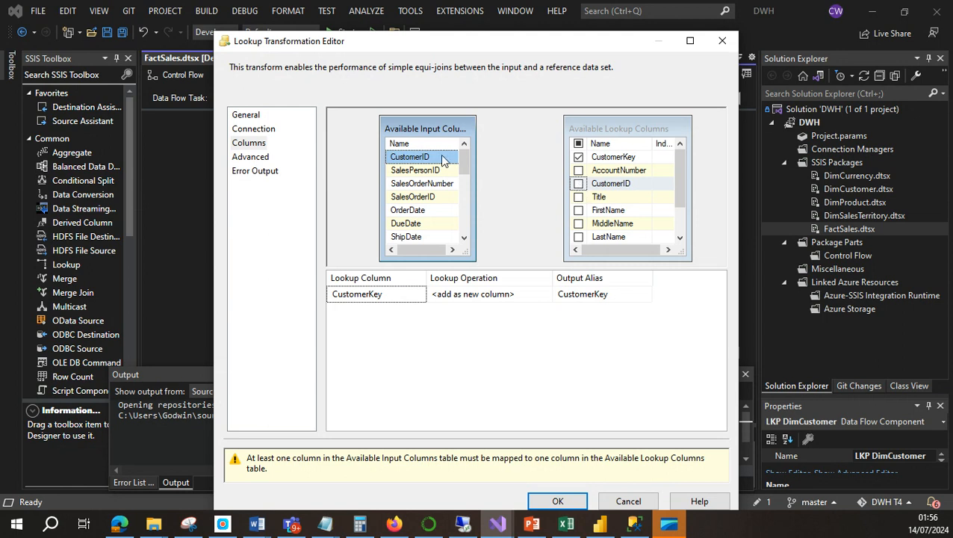
left_click(580, 184)
left_click_drag(434, 157, 581, 186)
left_click(579, 185)
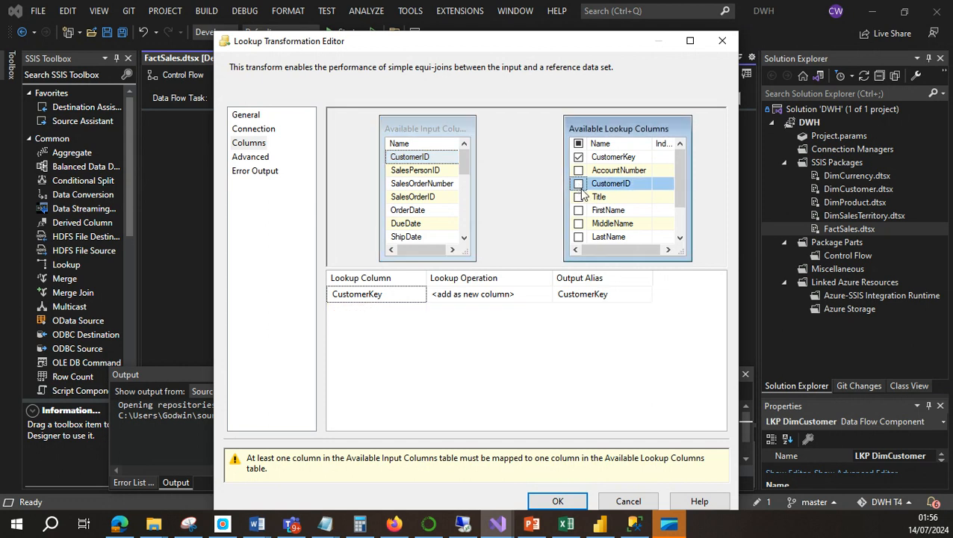
left_click_drag(425, 158, 581, 186)
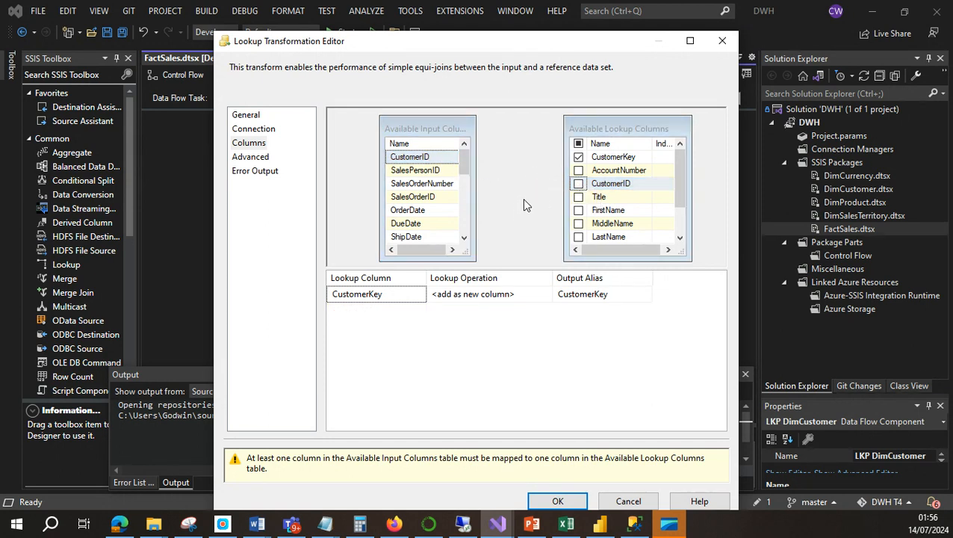
left_click(538, 298)
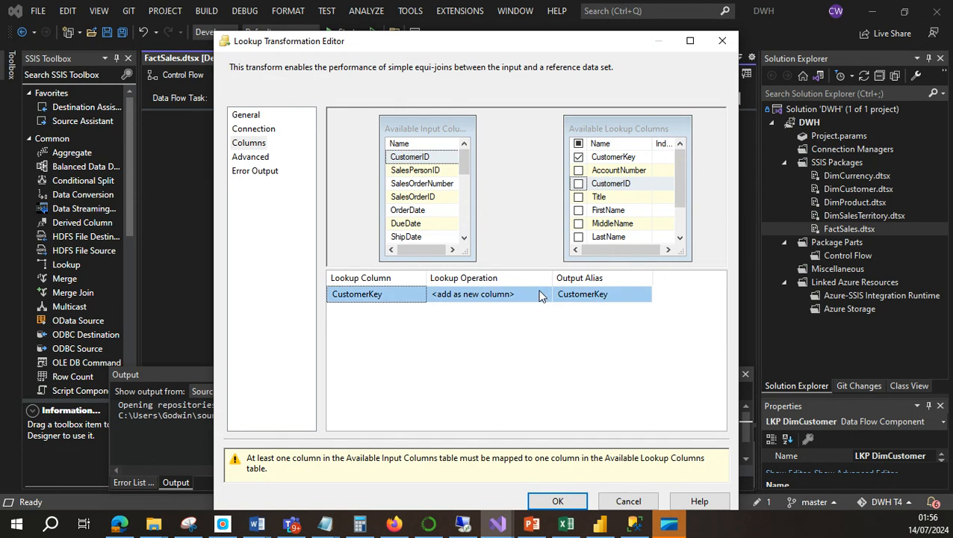
Map the input CustomerID to the lookup column CustomerID and apply the LKP DimCustomer settings.
left_click(417, 171)
left_click_drag(414, 158, 635, 185)
left_click(510, 204)
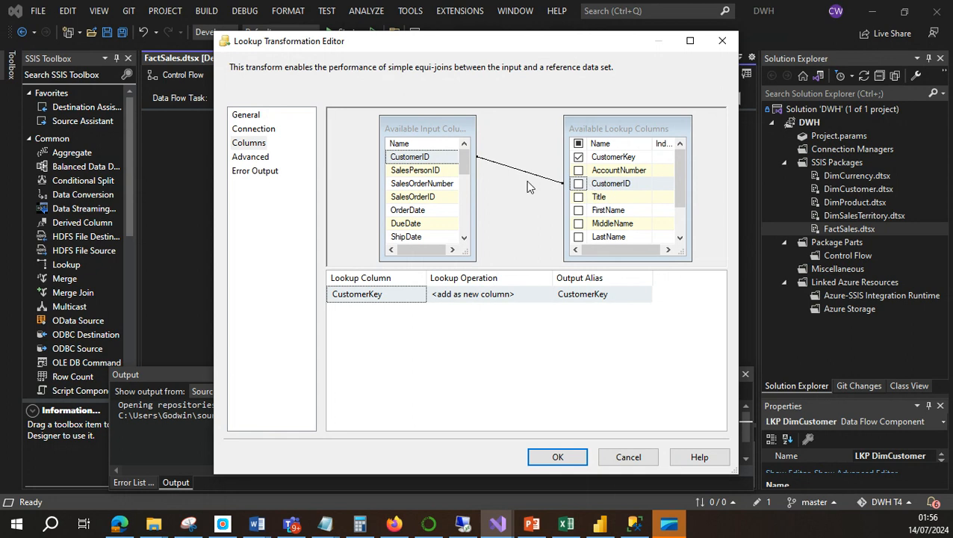
mouse_move(466, 165)
left_mouse_down()
mouse_move(466, 179)
mouse_move(462, 159)
left_mouse_up()
left_click(558, 457)
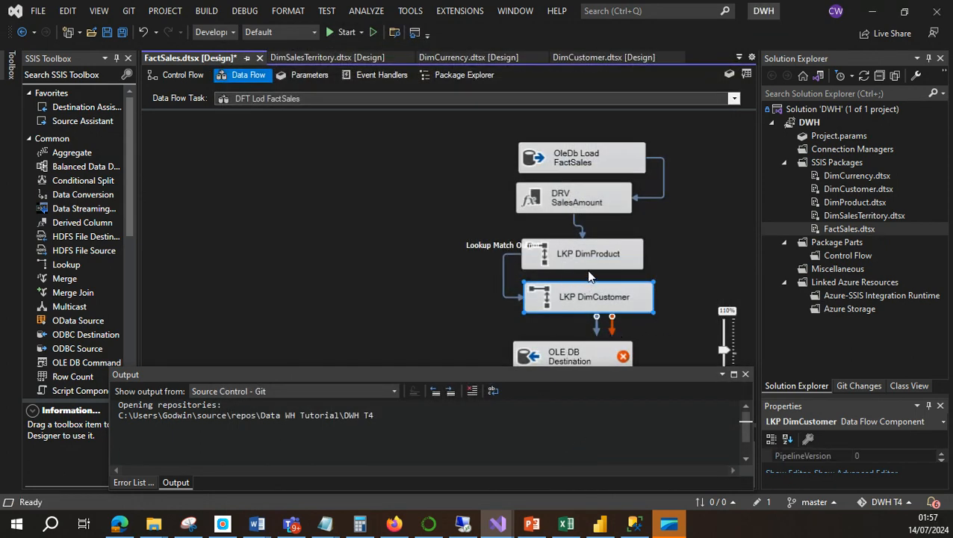
Rearrange the data flow into two columns, with OleDb Load FactSales beside DRV SalesAmount and LKP DimProduct beside LKP DimCustomer beneath them.
left_click_drag(548, 155, 311, 152)
left_click_drag(562, 197, 561, 143)
left_click(513, 250)
left_click_drag(508, 247, 316, 205)
left_click_drag(574, 309, 585, 206)
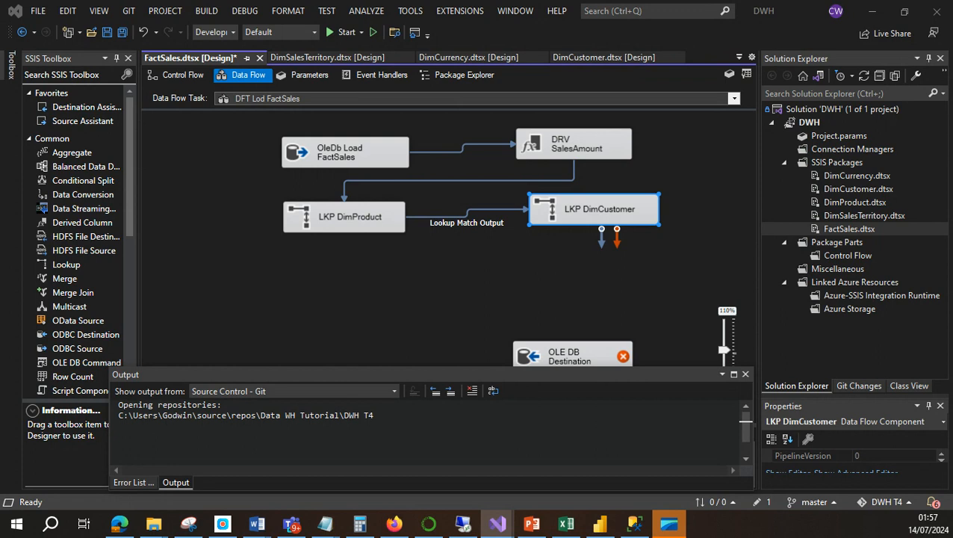
Duplicate the LKP DimCustomer lookup and place the copy below LKP DimProduct.
right_click(597, 205)
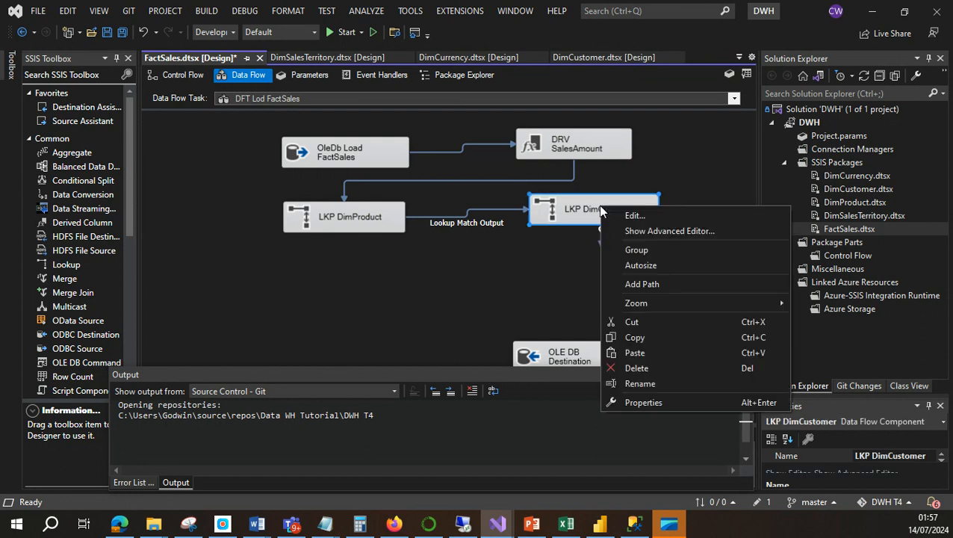
left_click(645, 338)
left_click(420, 298)
right_click(420, 298)
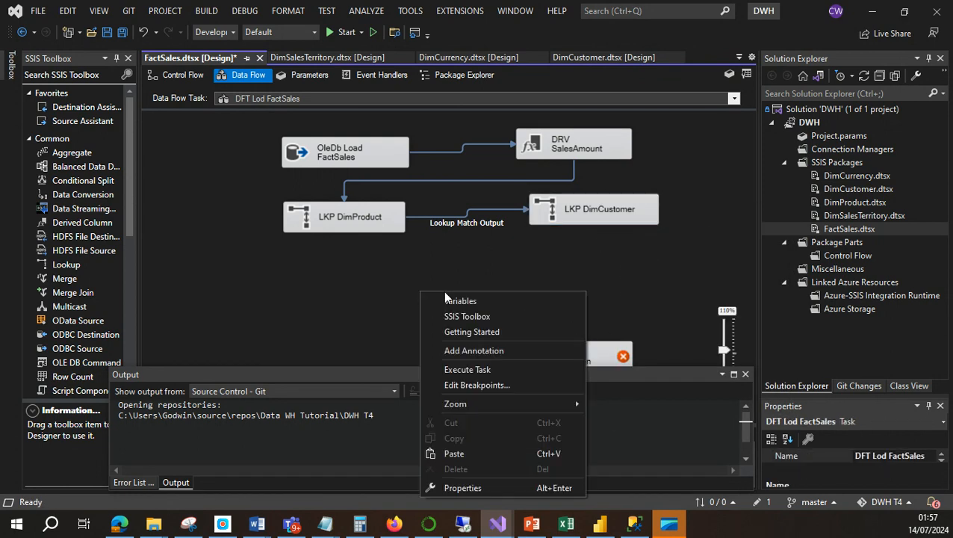
left_click(455, 453)
left_click_drag(471, 300, 340, 260)
Rename the copied lookup below LKP DimProduct as LKP DimCurrency.
right_click(358, 259)
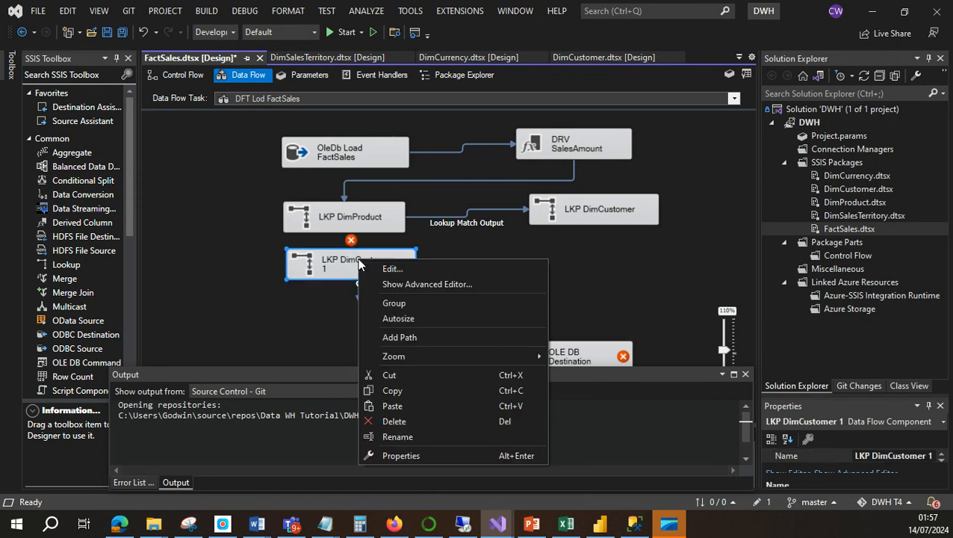
left_click(421, 436)
left_click(355, 262)
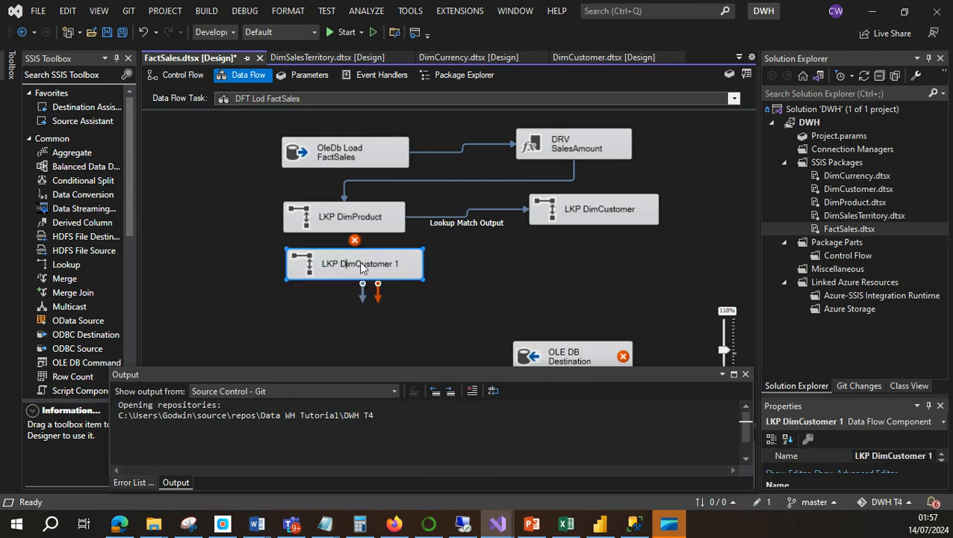
left_click_drag(359, 269, 404, 270)
type("DimC")
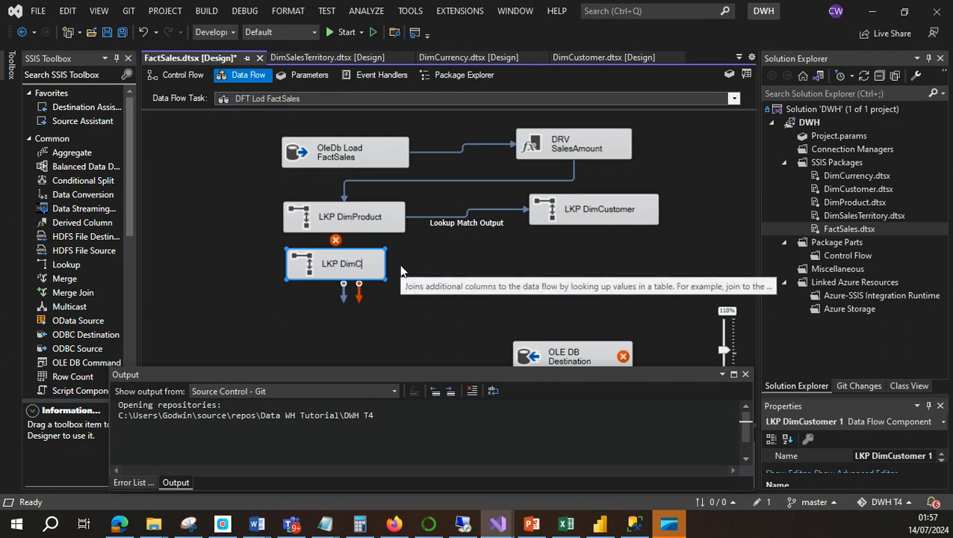
type("urrency")
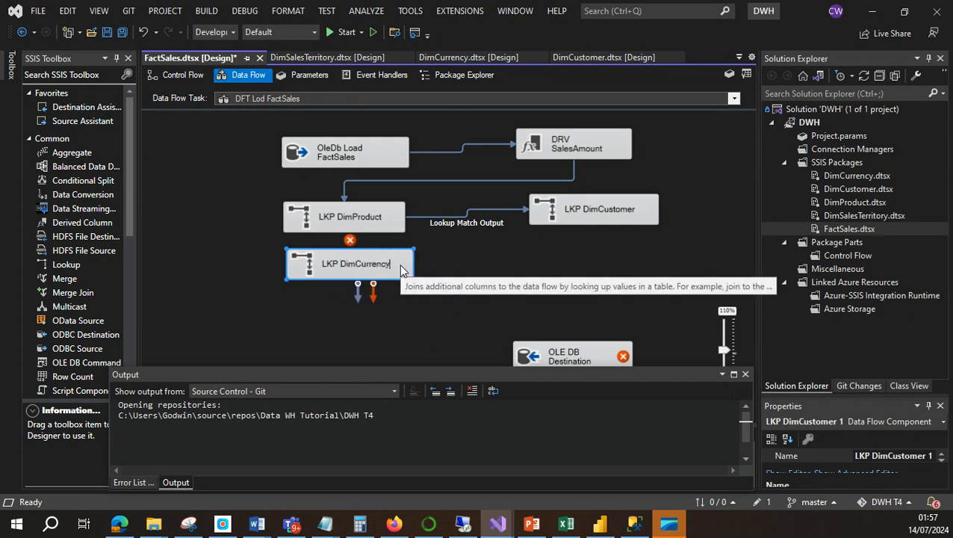
left_click(514, 255)
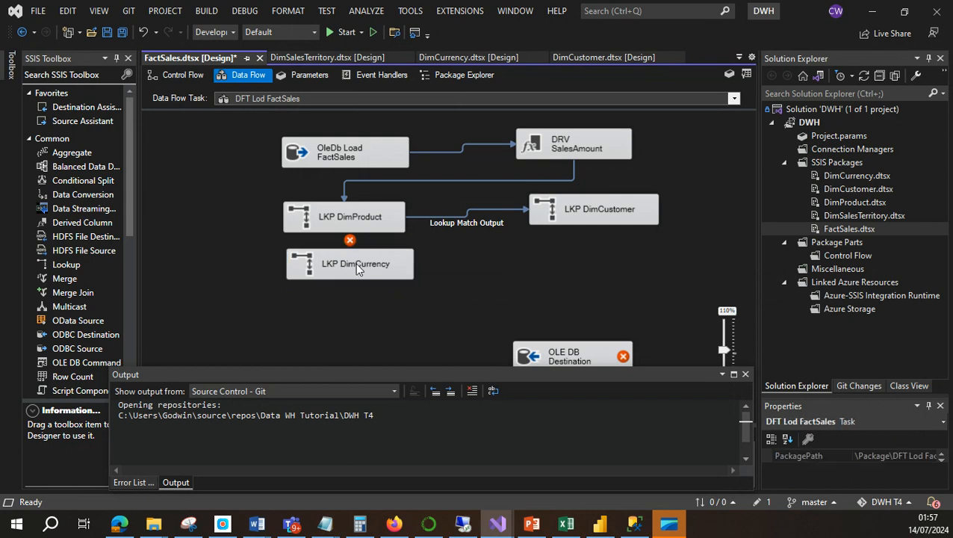
Set the LKP DimCurrency reference table to [dbo].[Dim.Curreny] and apply the lookup settings.
double_click(356, 262)
left_click(266, 129)
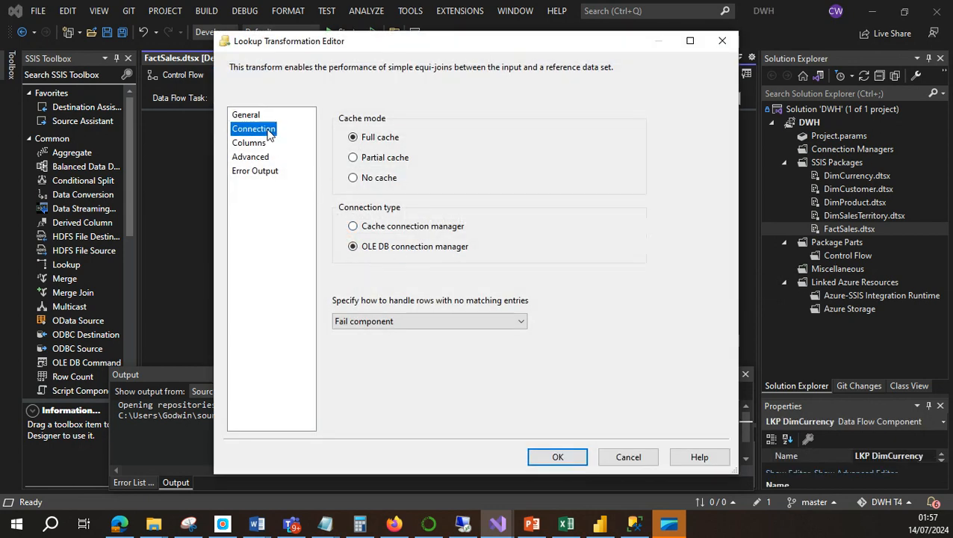
left_click(594, 229)
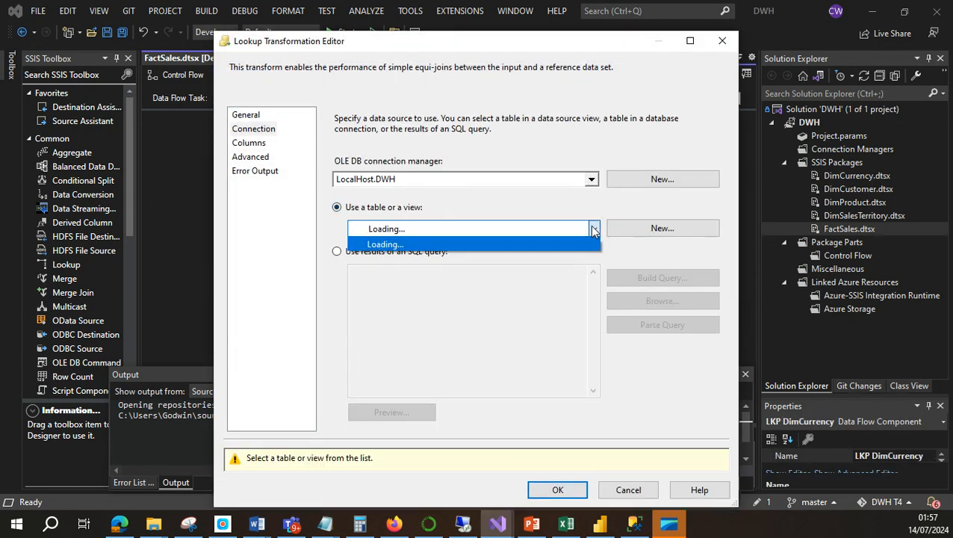
left_click(485, 244)
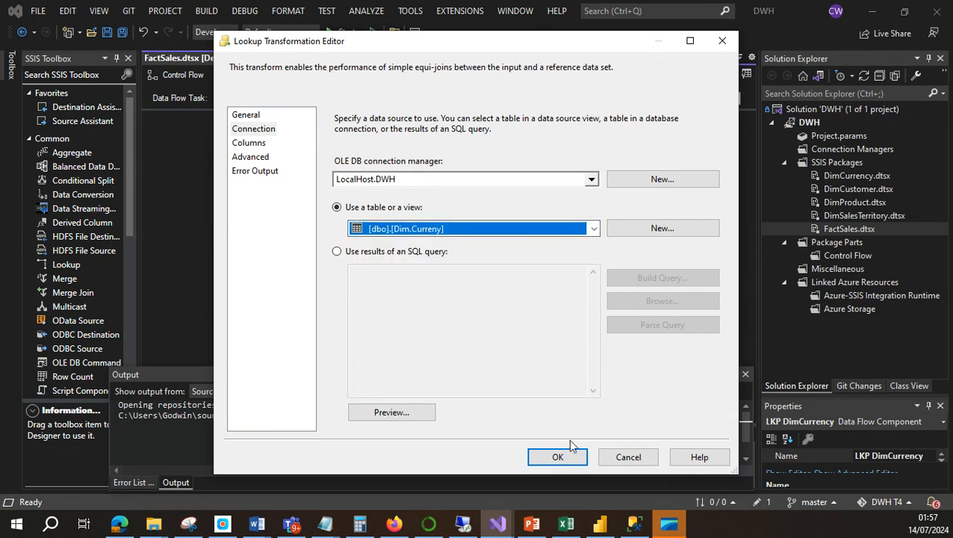
left_click(559, 457)
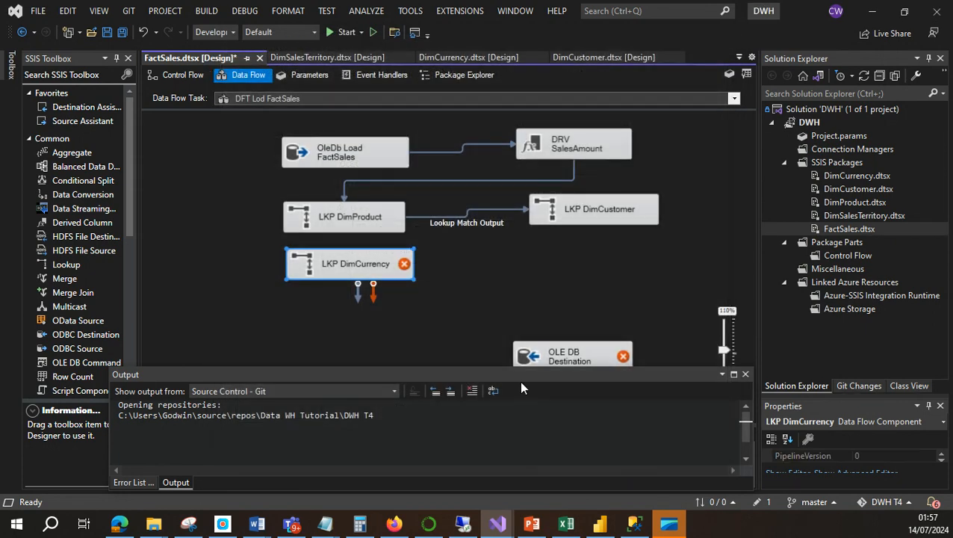
Connect LKP DimCustomer to LKP DimCurrency using the Lookup Match Output and the Lookup Input.
left_click(577, 219)
left_click_drag(600, 240, 388, 271)
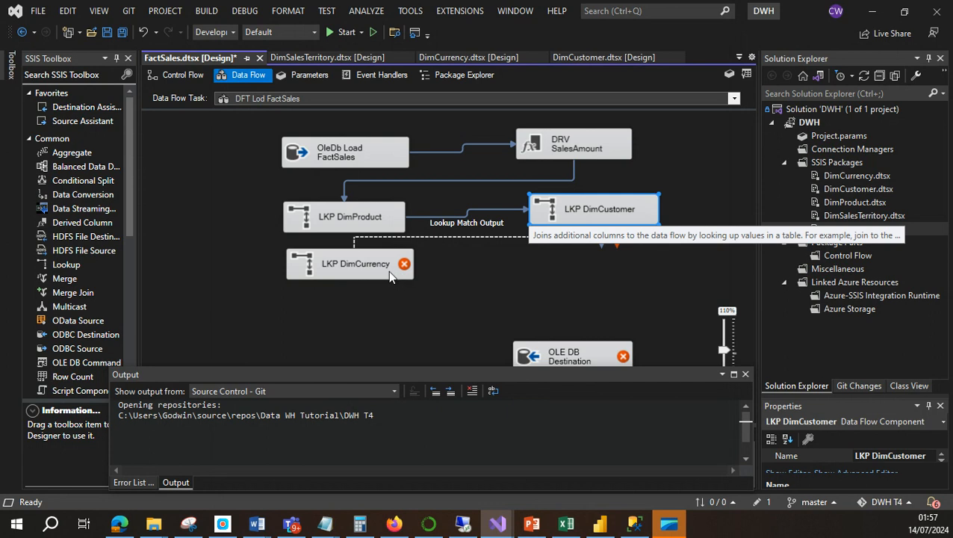
left_click(632, 265)
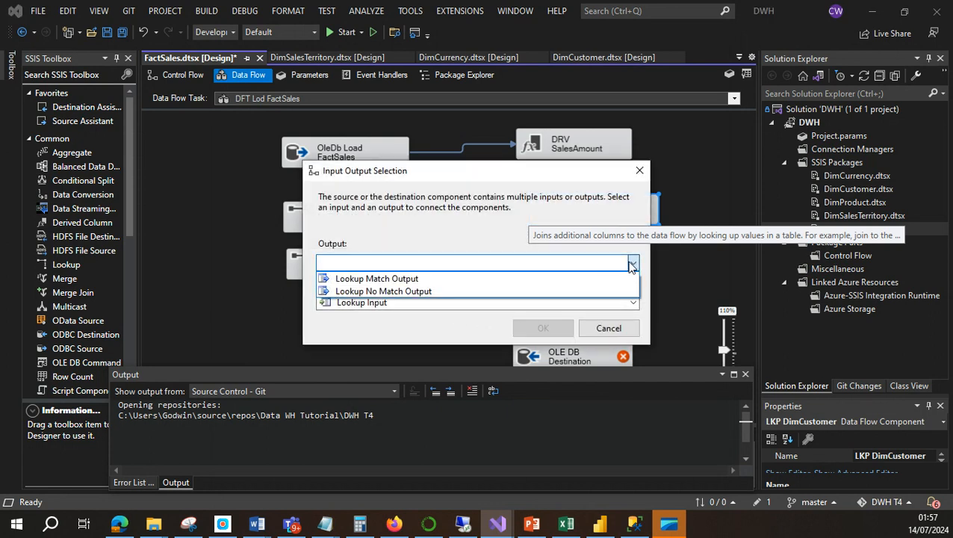
left_click(510, 277)
left_click(532, 329)
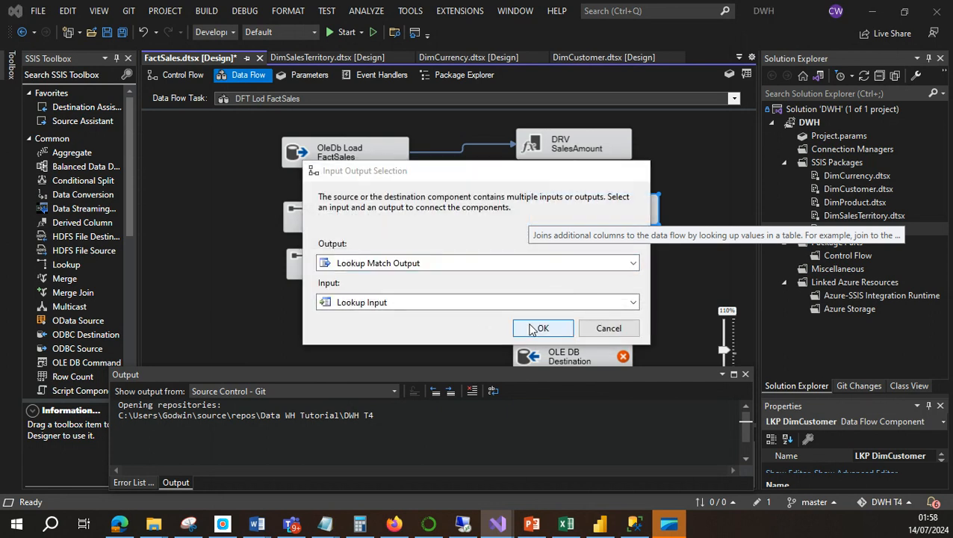
In LKP DimCurrency, return CurrencyKey from the lookup columns as a new column.
double_click(371, 271)
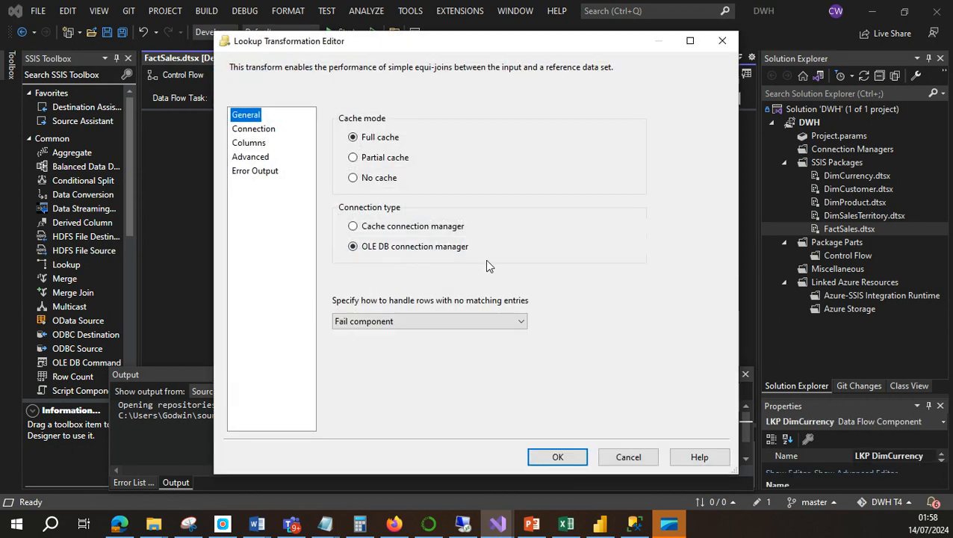
left_click(249, 143)
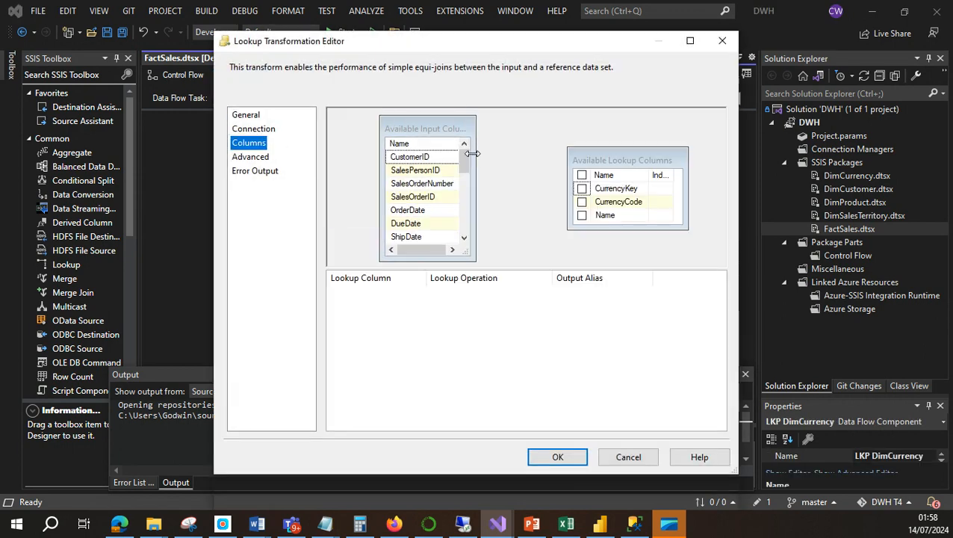
left_click(582, 189)
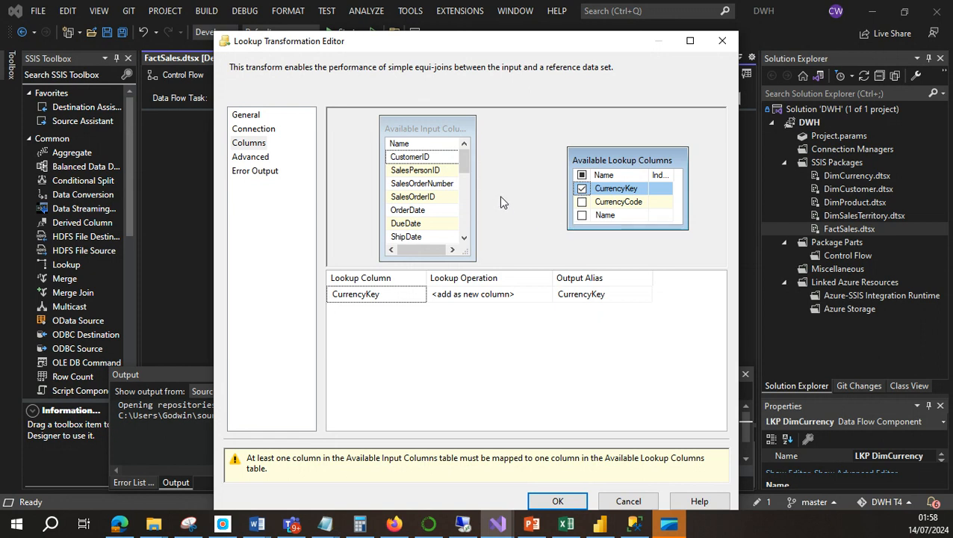
Map the input CurrencyCode to the lookup column CurrencyCode, apply the LKP DimCurrency settings and save the package.
left_click_drag(467, 167, 465, 182)
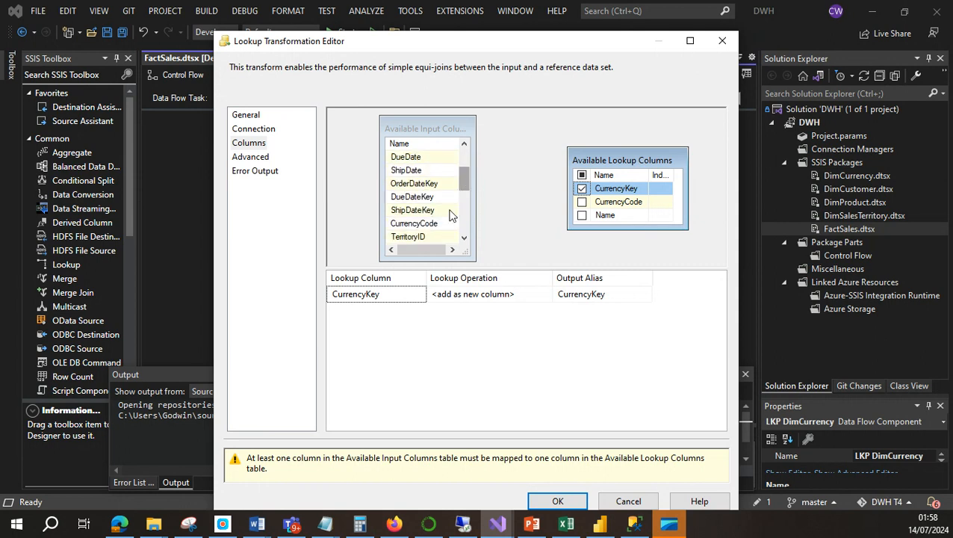
left_click_drag(440, 223, 640, 203)
left_click(558, 457)
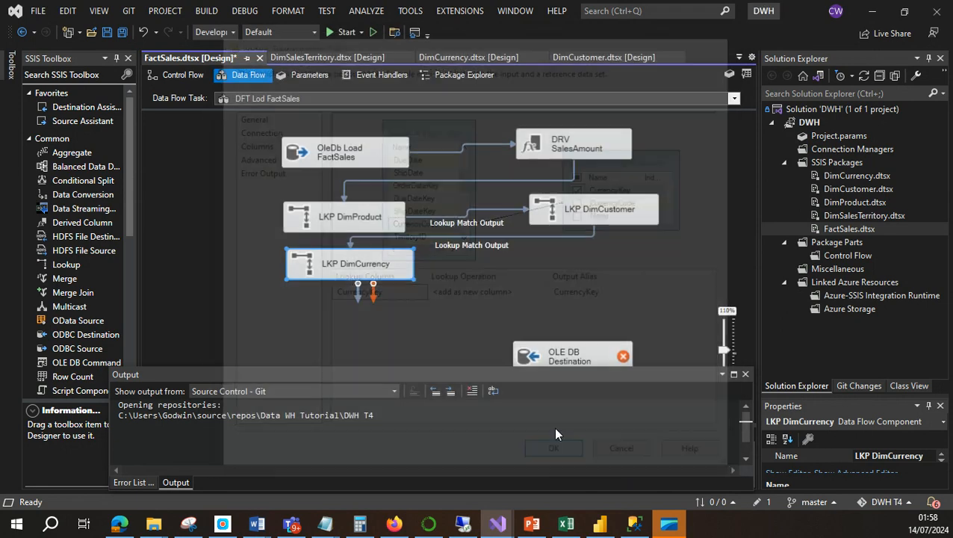
left_click(108, 33)
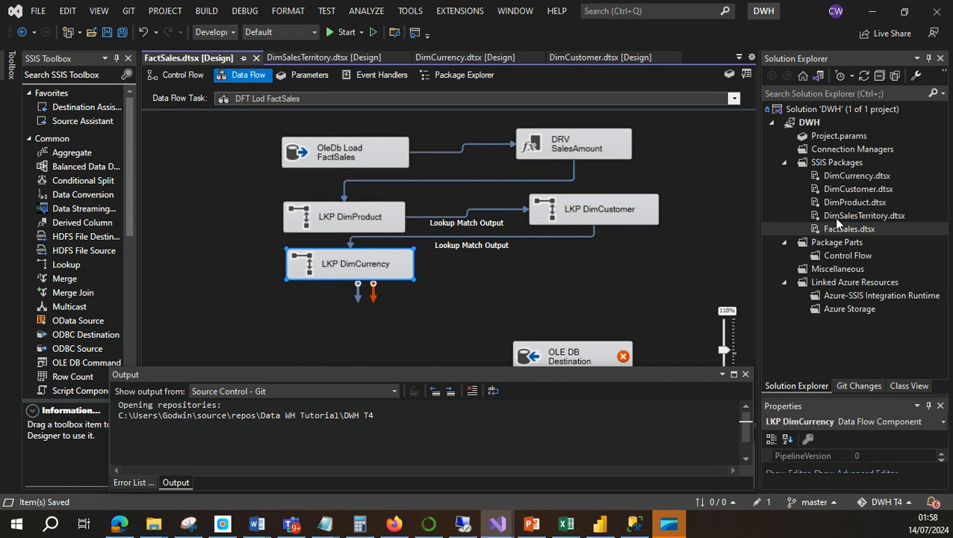
Duplicate the LKP DimCurrency lookup and place the copy beside it, above the OLE DB Destination.
left_click(493, 280)
right_click(389, 268)
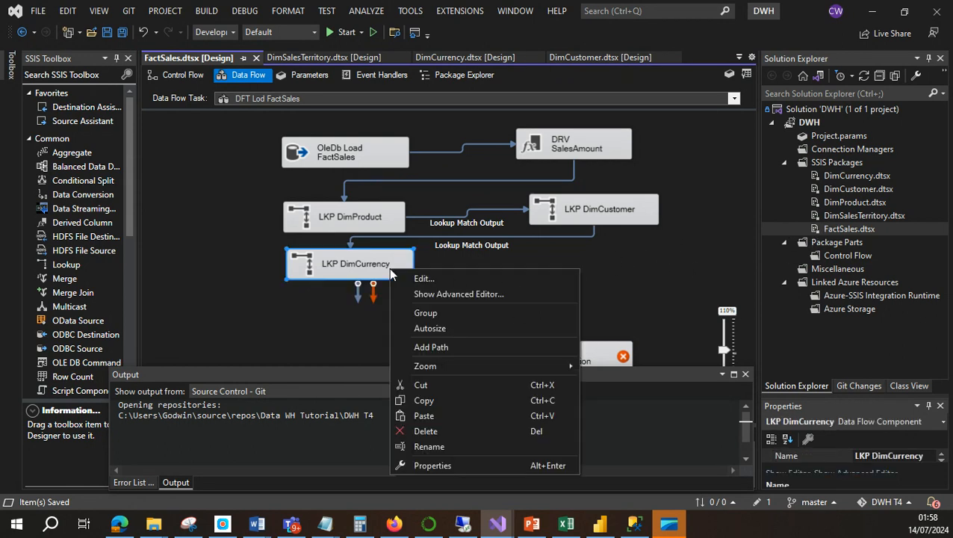
left_click(436, 399)
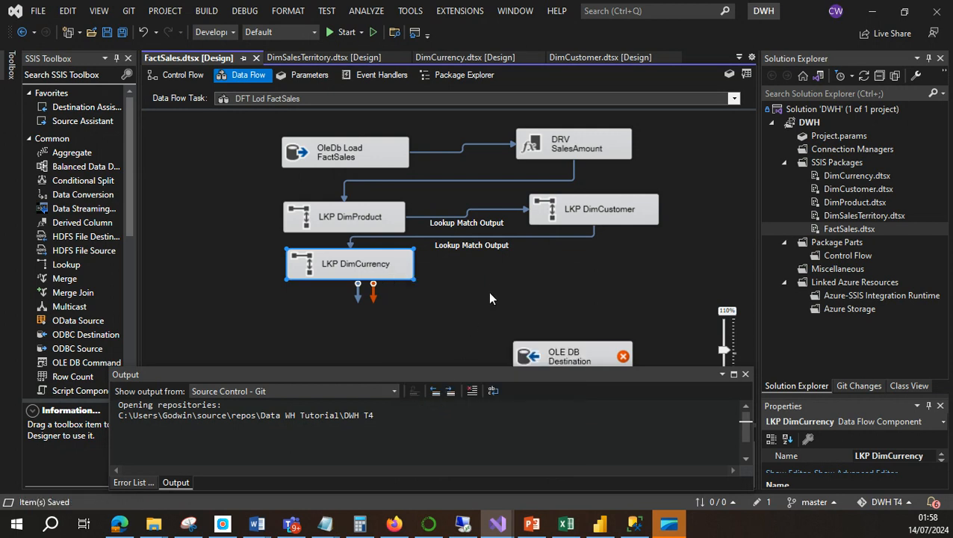
left_click(491, 283)
right_click(491, 283)
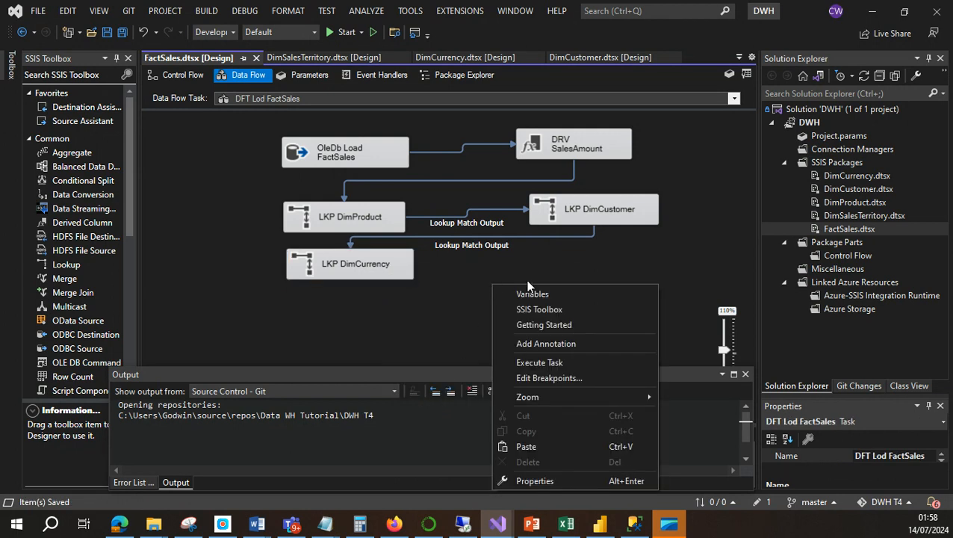
left_click(542, 446)
left_click_drag(533, 297, 547, 271)
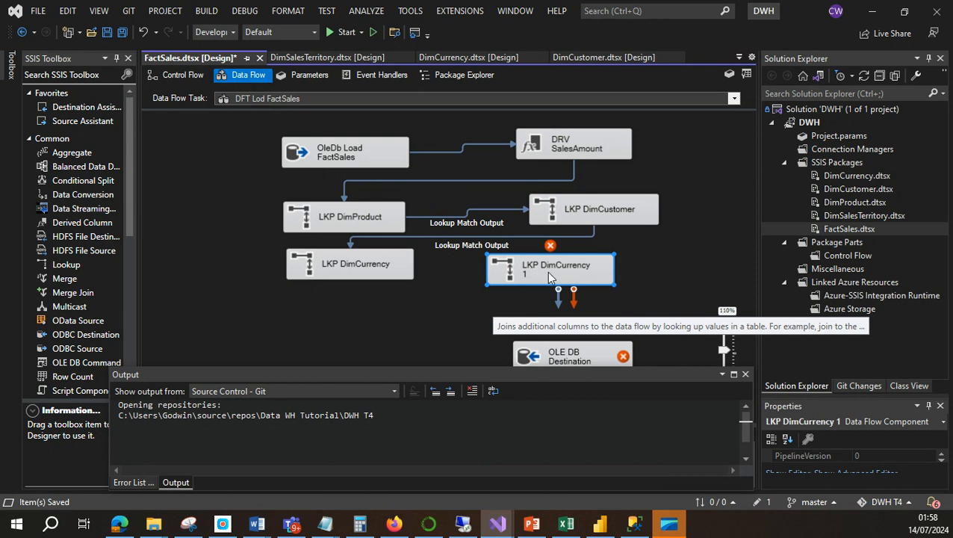
Rename the copied lookup above the OLE DB Destination as LKP DimTerritory.
right_click(546, 264)
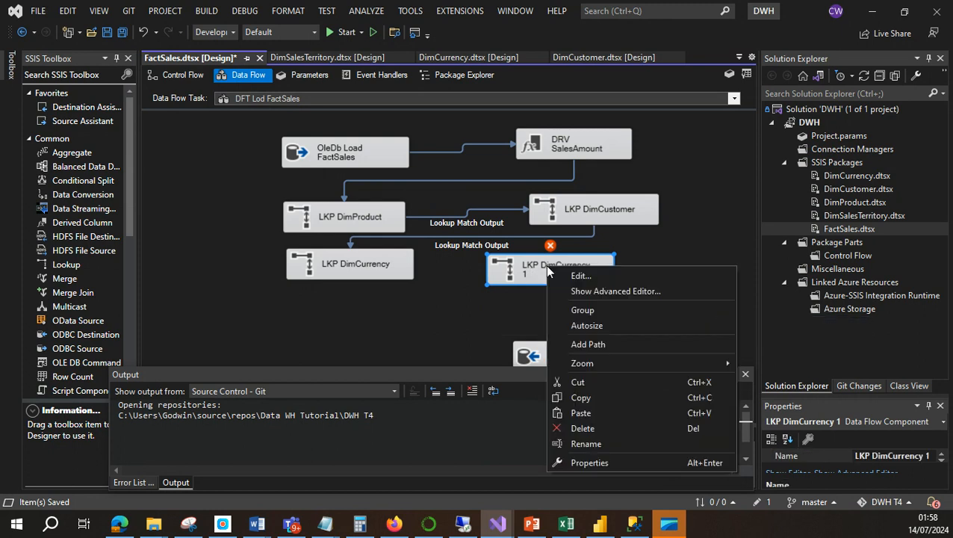
left_click(594, 442)
left_click_drag(540, 269, 602, 275)
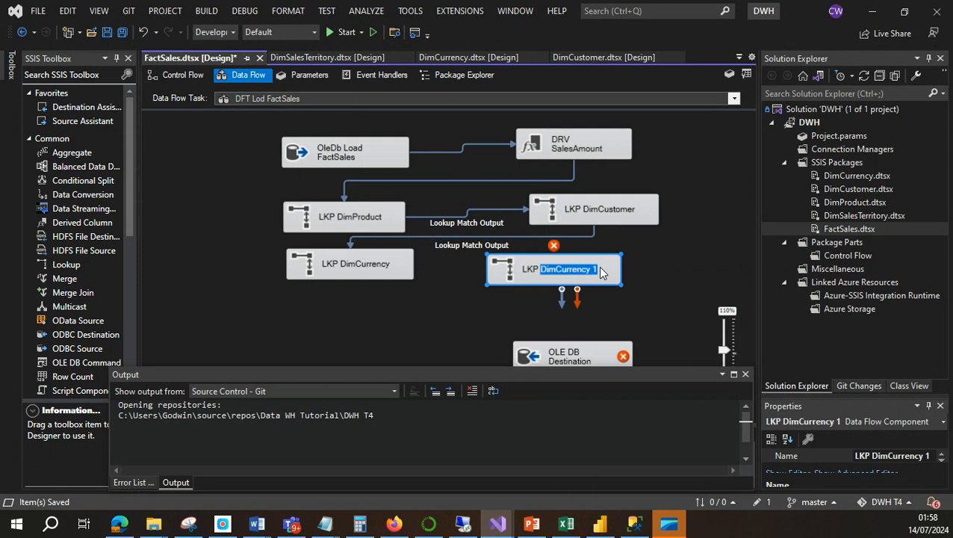
type("DimTerritory")
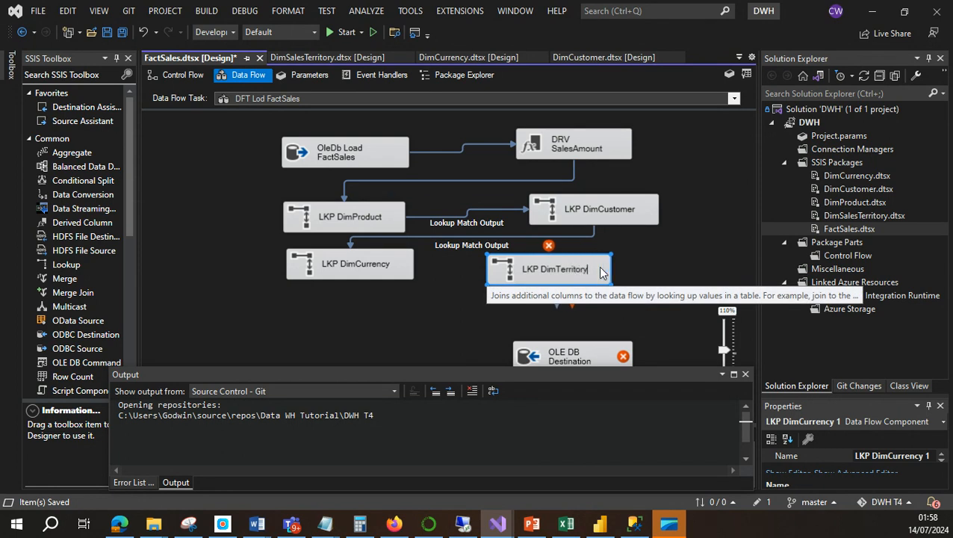
left_click(465, 297)
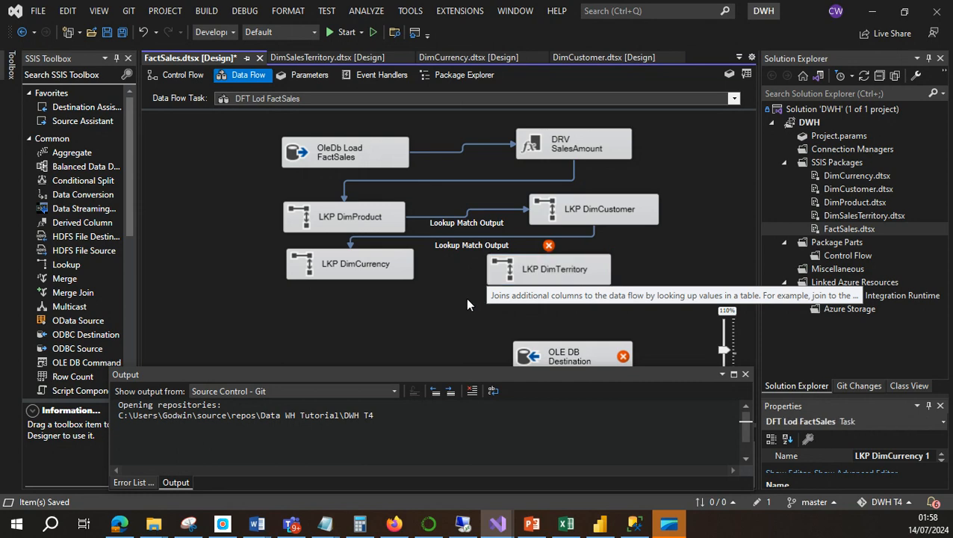
Set the LKP DimTerritory reference table to [dbo].[Dim.SalesTerritory] and apply the lookup settings.
double_click(554, 270)
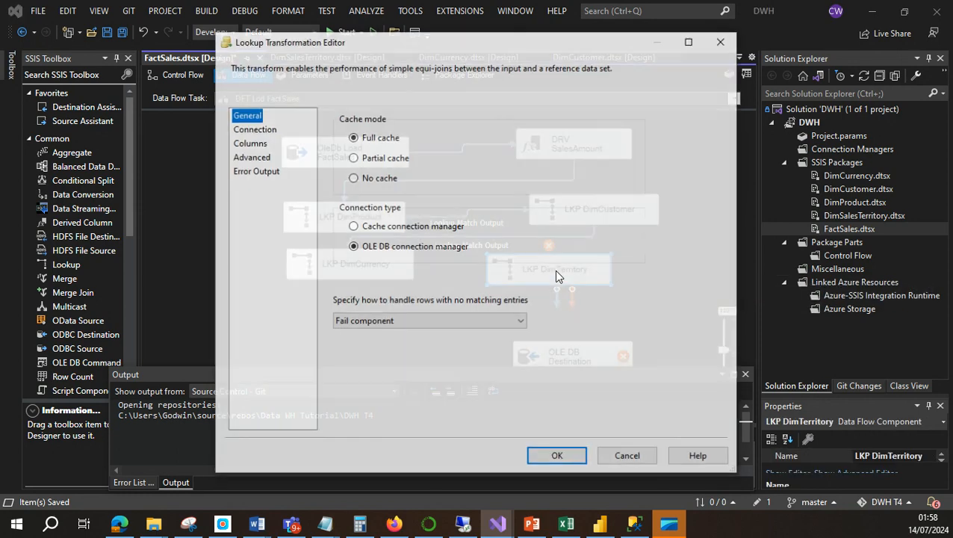
left_click(253, 129)
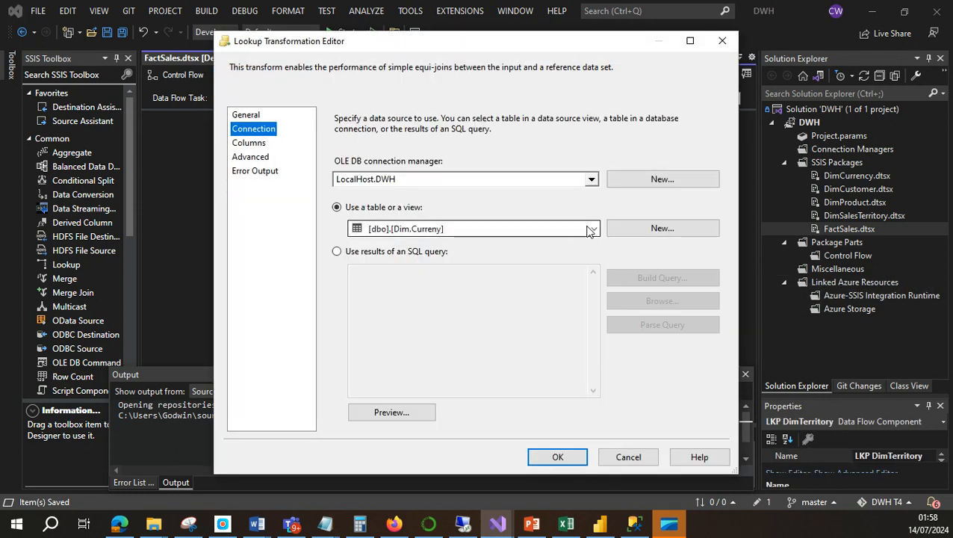
left_click(595, 229)
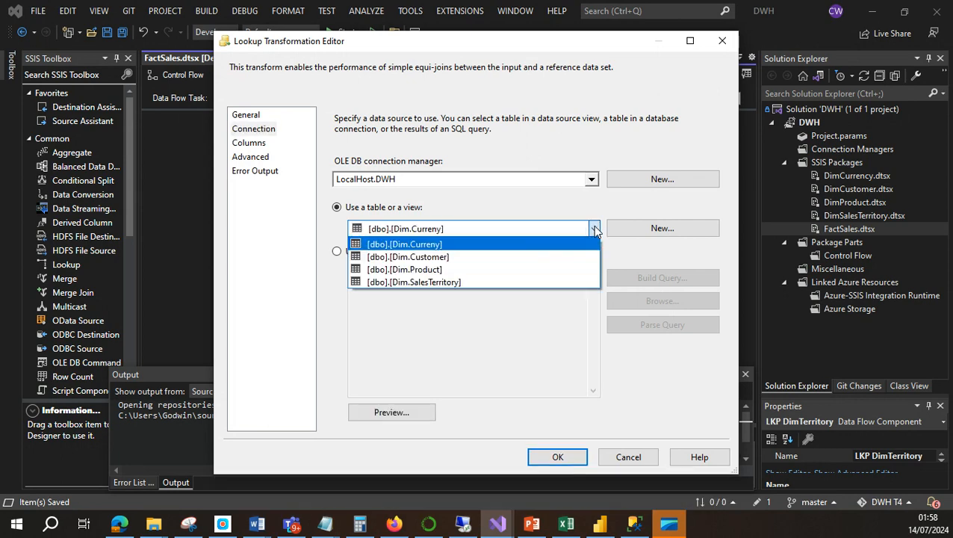
left_click(487, 278)
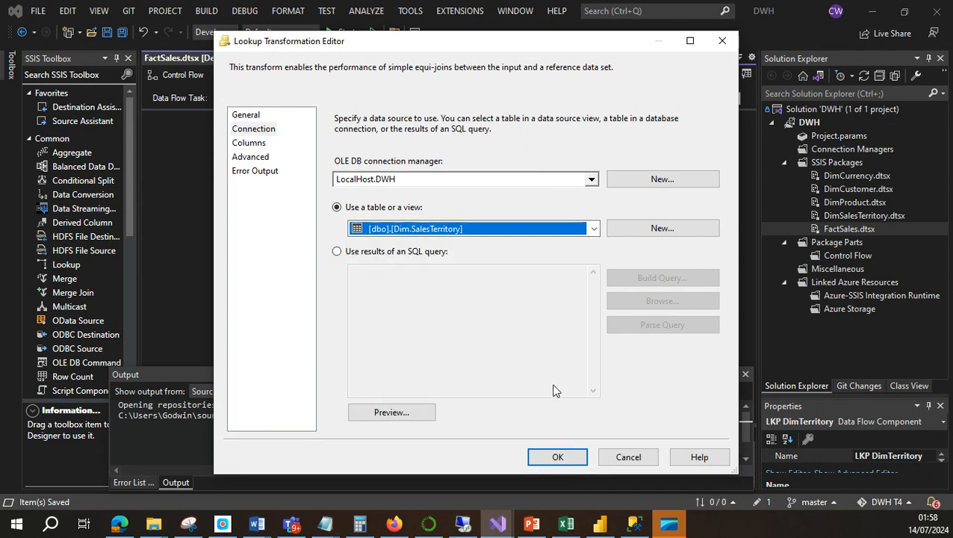
left_click(556, 457)
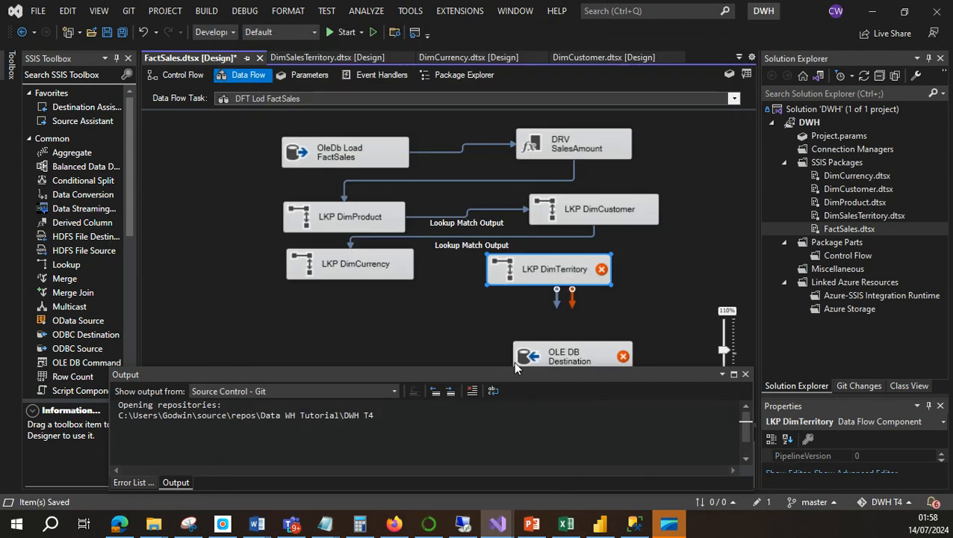
Connect LKP DimCurrency to LKP DimTerritory using the Lookup Match Output.
left_click(404, 274)
left_click_drag(359, 297, 538, 270)
left_click(601, 265)
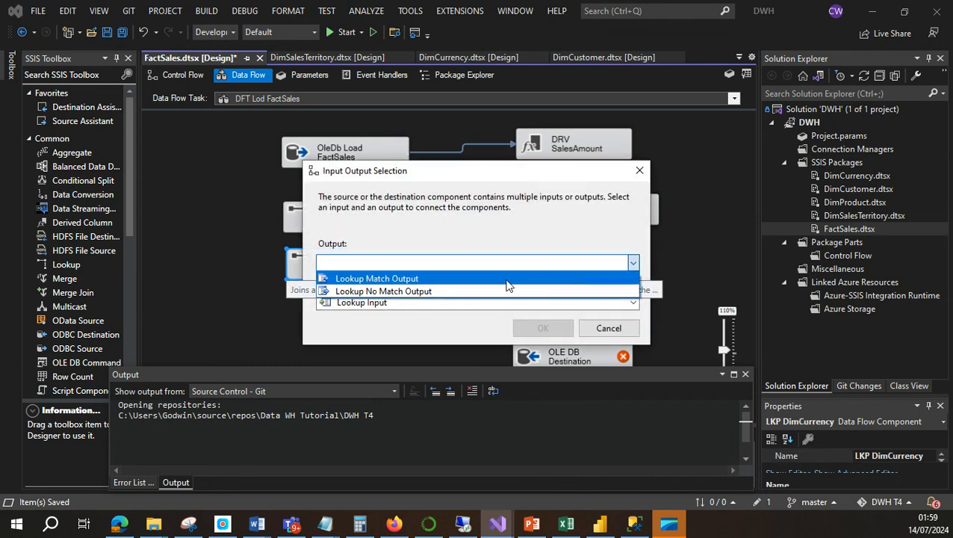
left_click(502, 278)
left_click(543, 330)
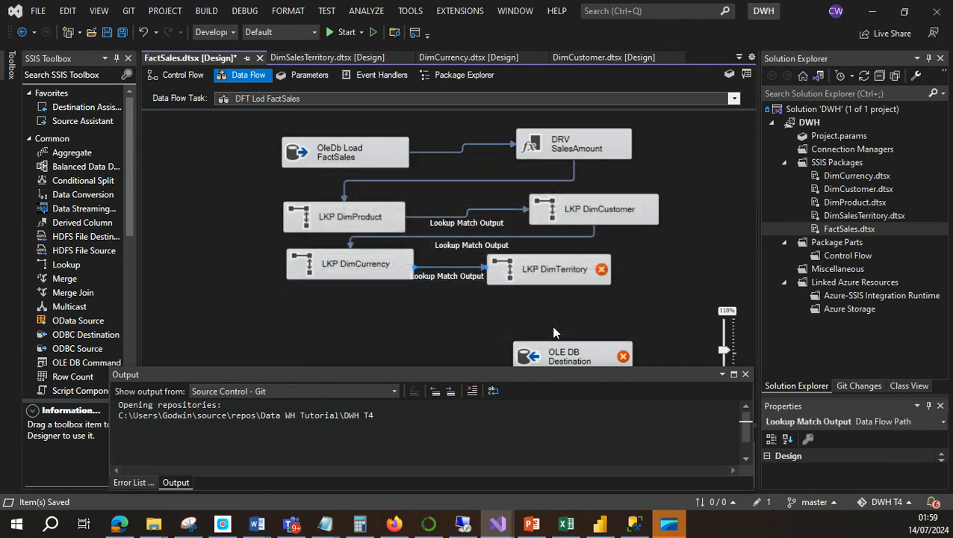
Edit the LKP DimTerritory lookup columns and add SalesTerritoryKey as a new output column.
double_click(556, 273)
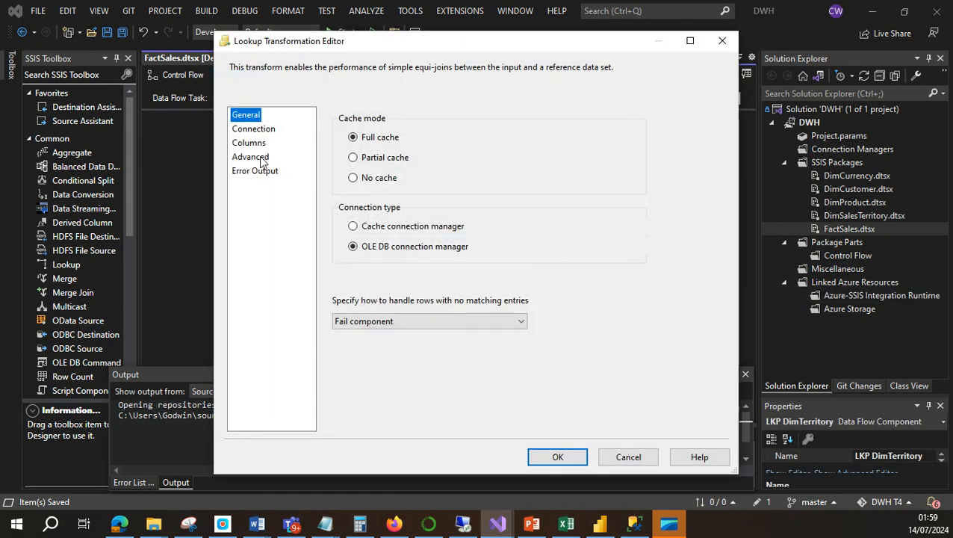
left_click(259, 145)
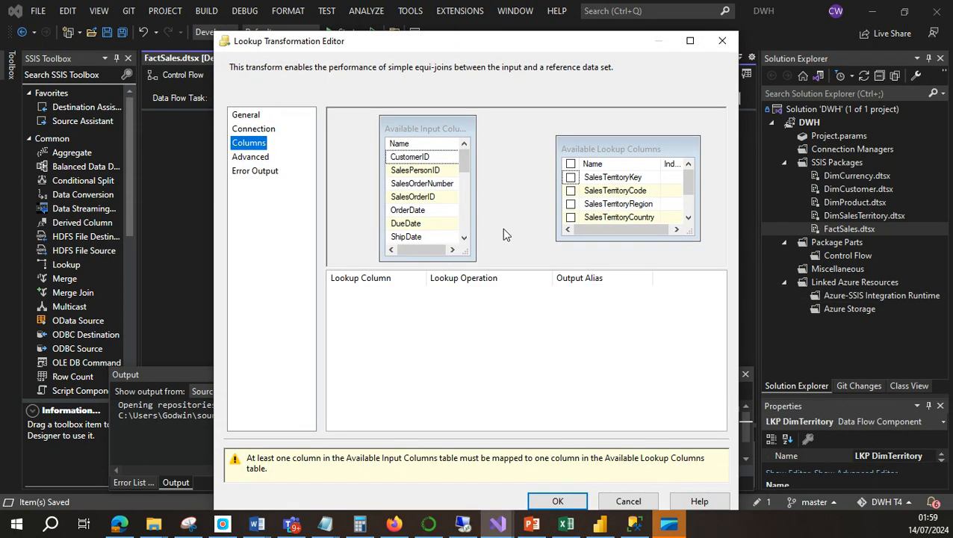
left_click(604, 191)
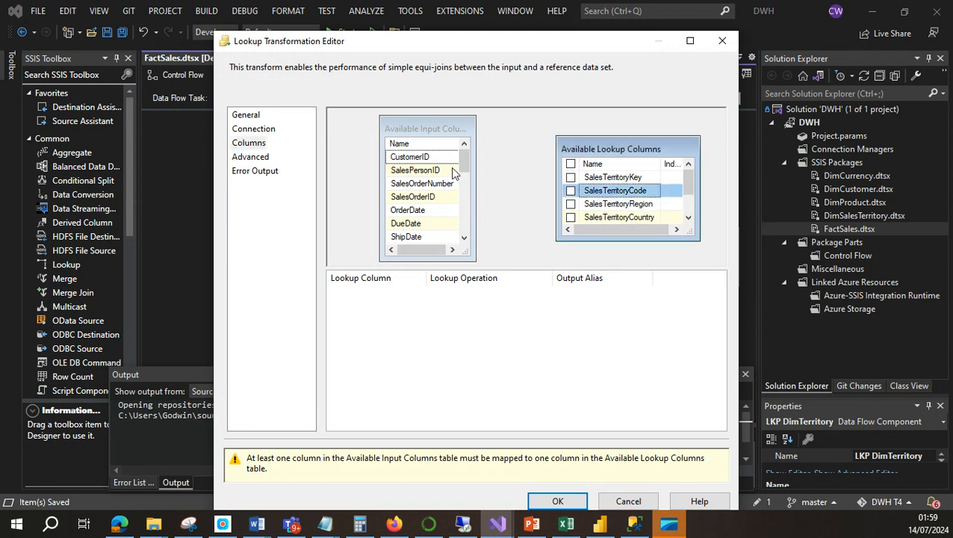
left_click(571, 177)
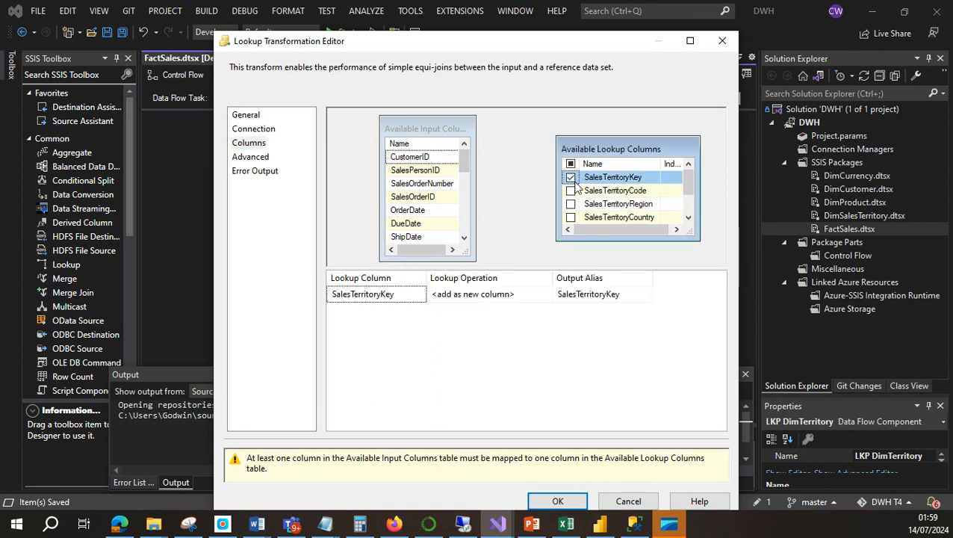
Try to map the input column CurrencyCode to the lookup column SalesTerritoryCode.
left_click_drag(465, 163, 657, 188)
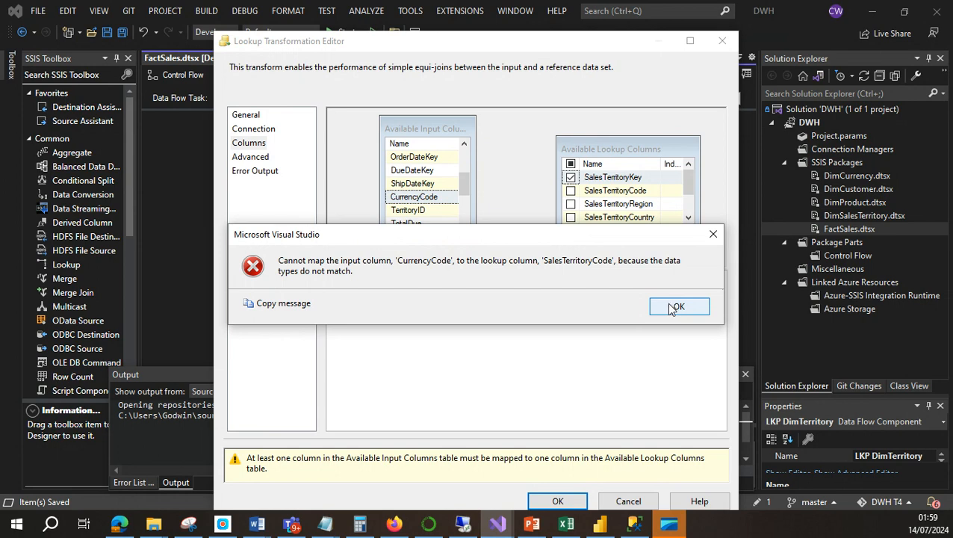
left_click(676, 307)
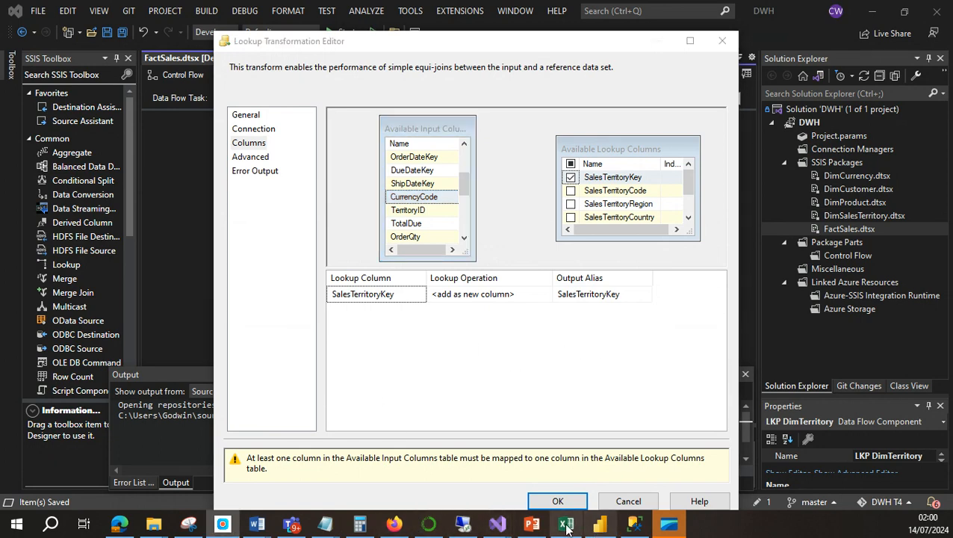
Switch to SQL Server Management Studio, script dbo.SrcSalesFactView2 as a SELECT query and check its territory column, then return to Visual Studio.
left_click(627, 524)
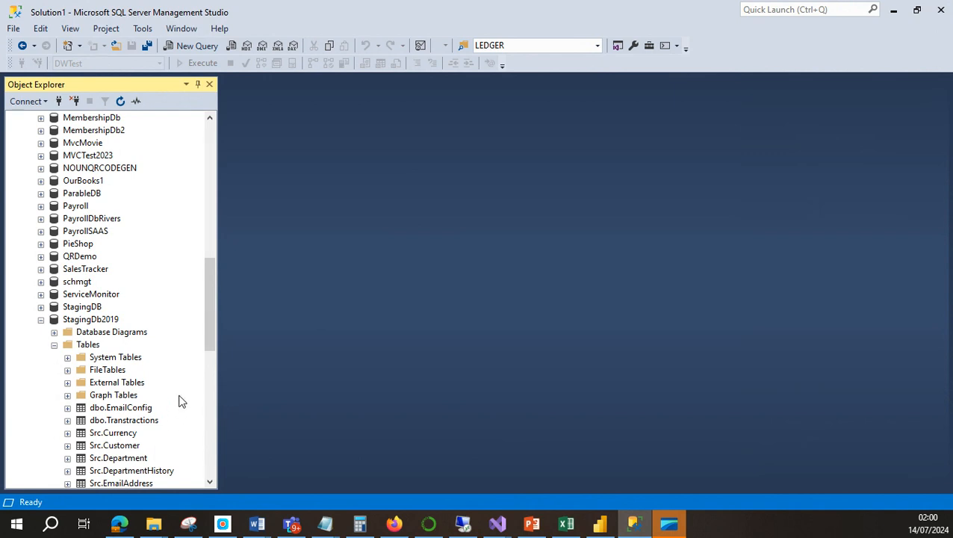
left_click_drag(208, 337, 214, 417)
right_click(120, 423)
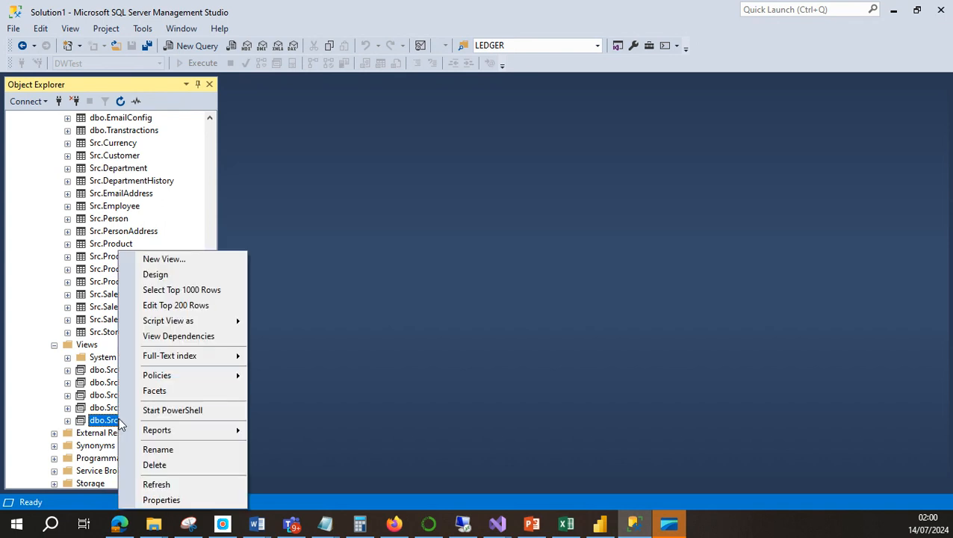
mouse_move(204, 322)
mouse_move(351, 408)
left_click(434, 404)
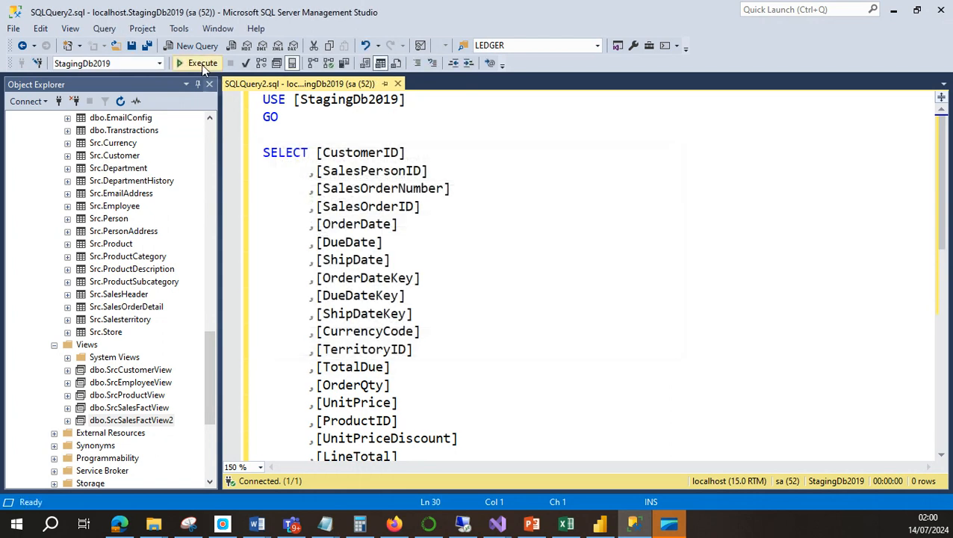
left_click(346, 330)
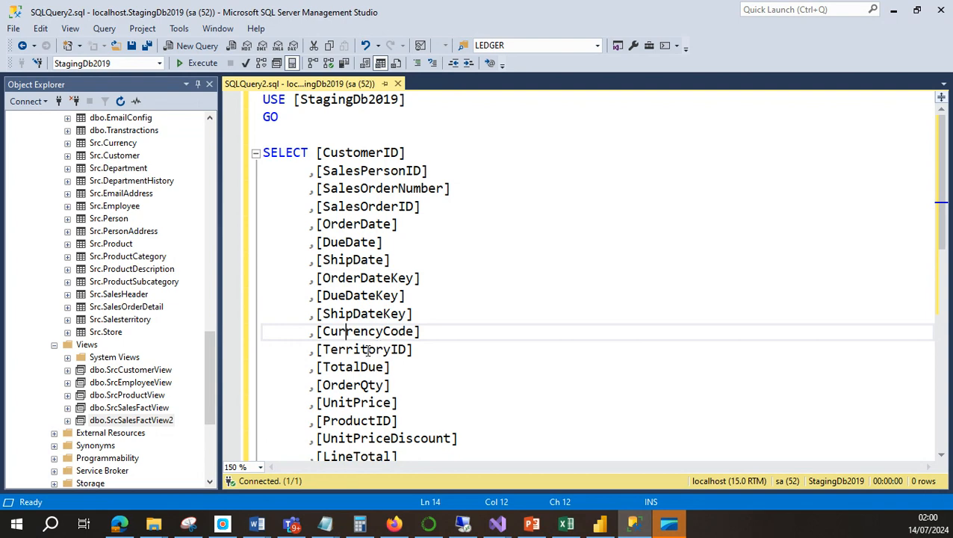
left_click_drag(317, 349, 414, 349)
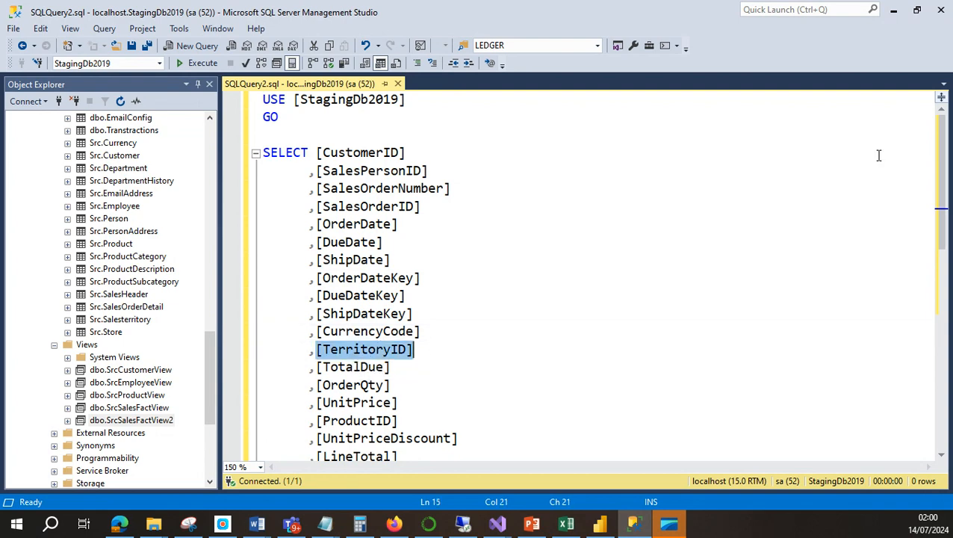
left_click(894, 10)
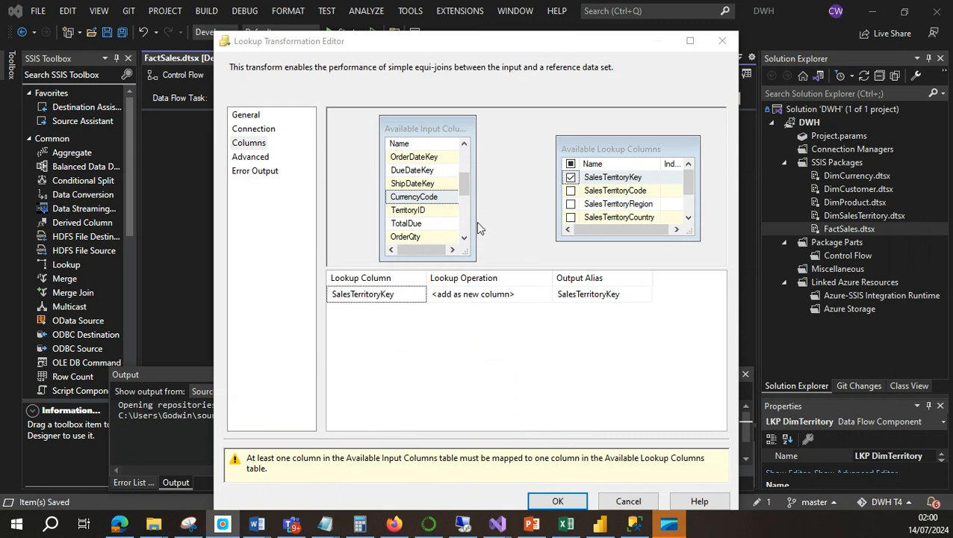
Map the input TerritoryID to the lookup column SalesTerritoryCode, apply the LKP DimTerritory settings and save the package.
left_click(423, 212)
left_click_drag(398, 212, 657, 192)
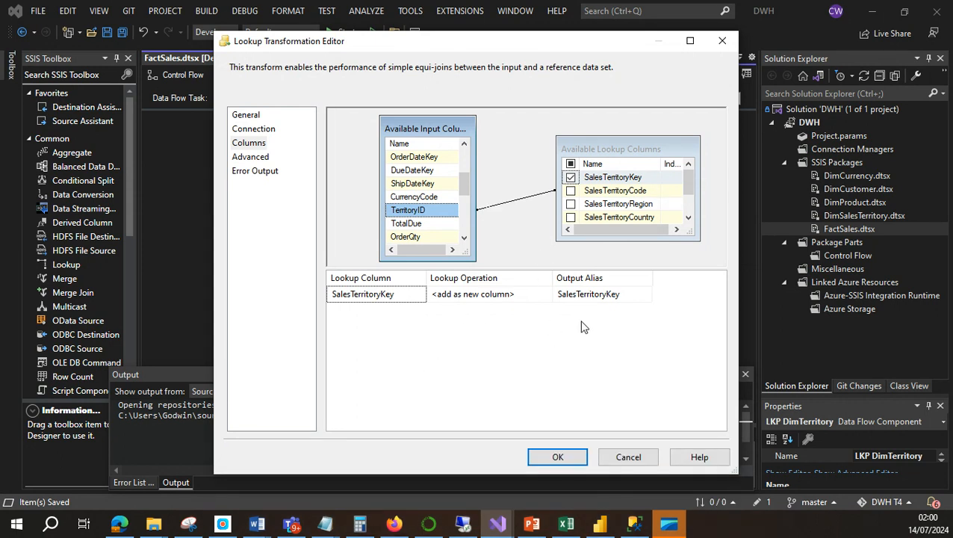
left_click(560, 460)
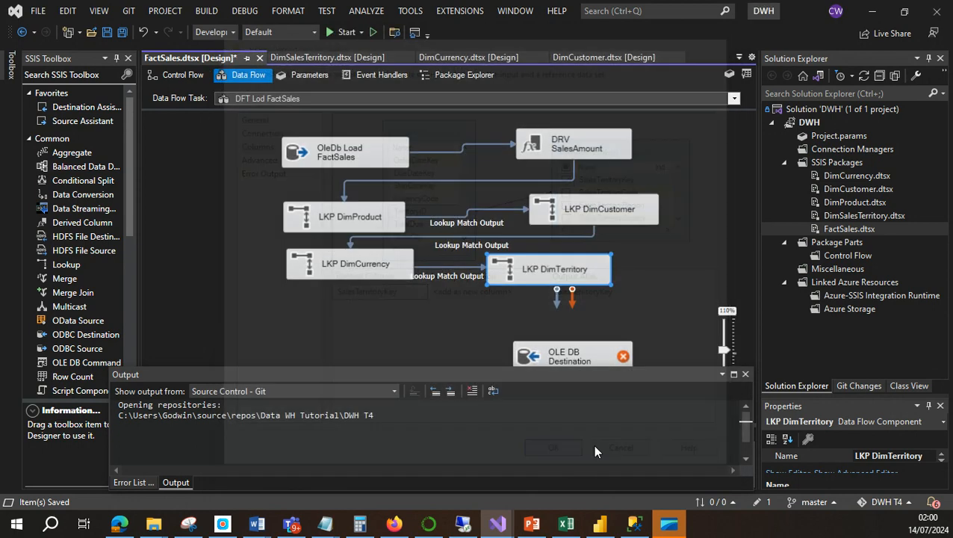
left_click(123, 32)
Move the OLE DB Destination up beneath the two lowest lookups and rename it OLE DB DST FactSales.
left_click_drag(562, 351, 427, 322)
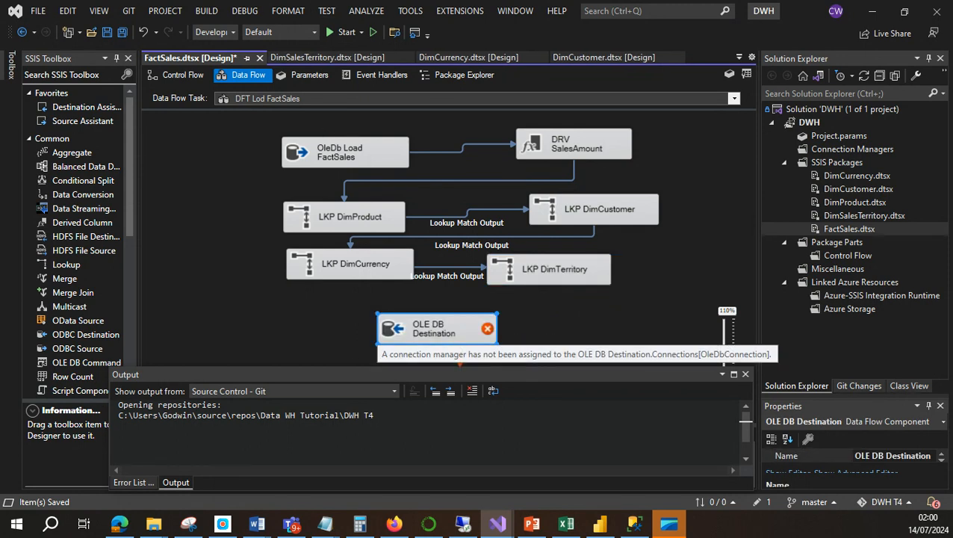
double_click(436, 329)
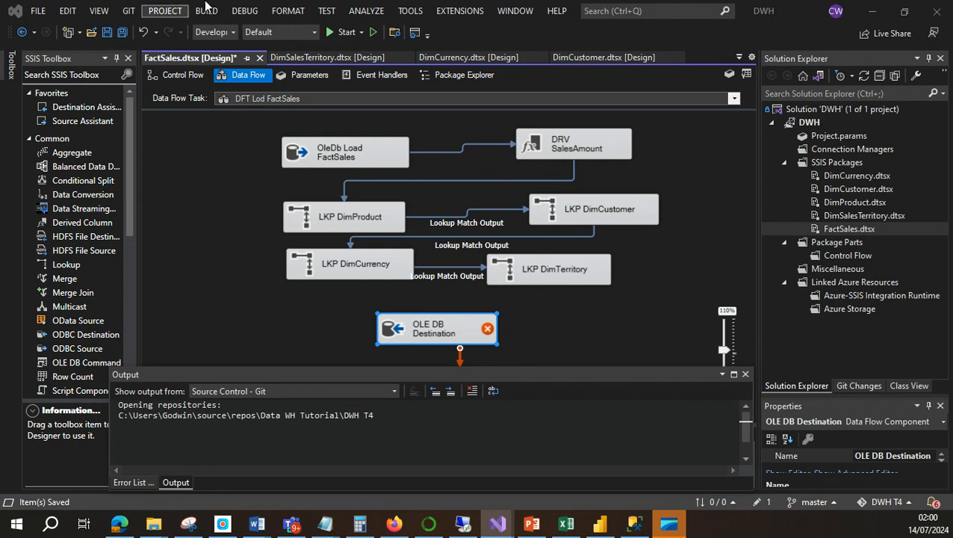
left_click(449, 337)
left_click_drag(447, 332, 489, 333)
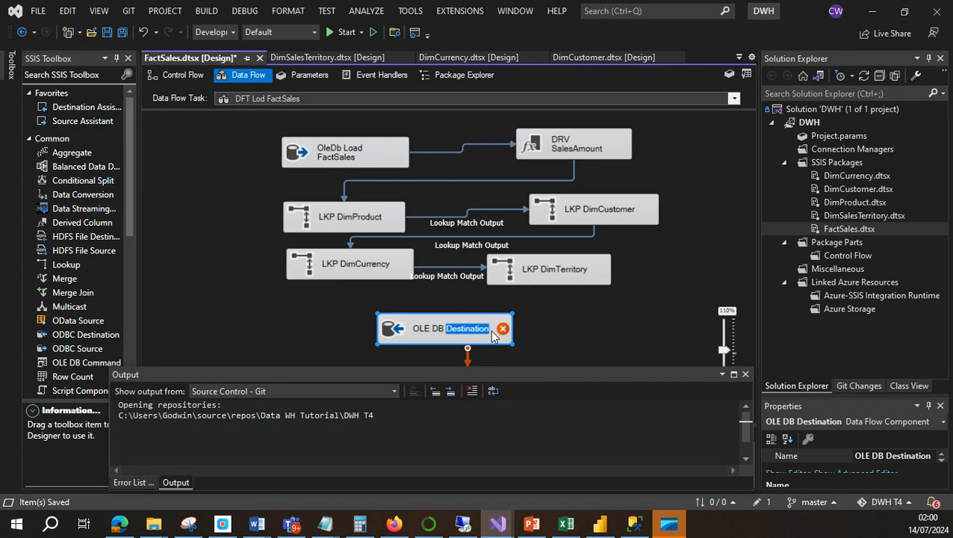
type("DST")
key("Return")
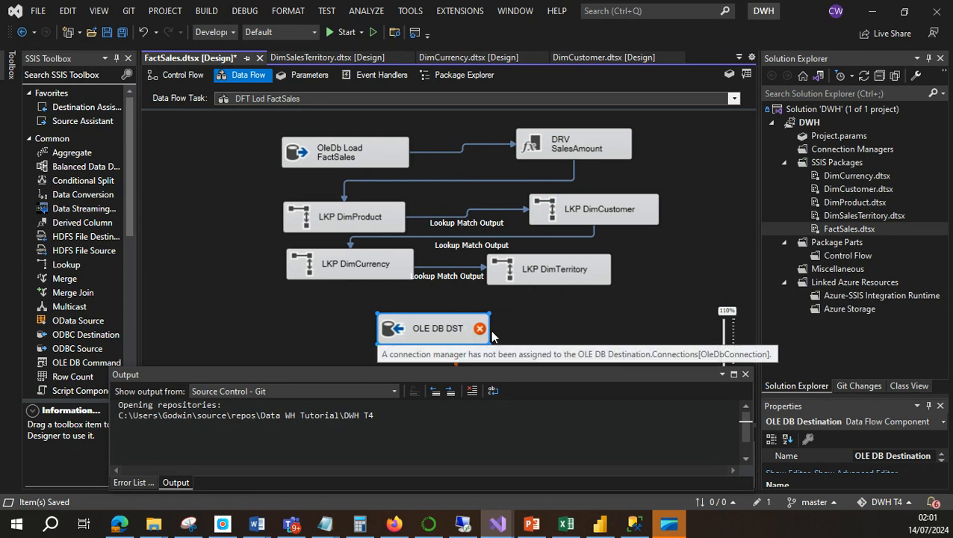
type("Fact")
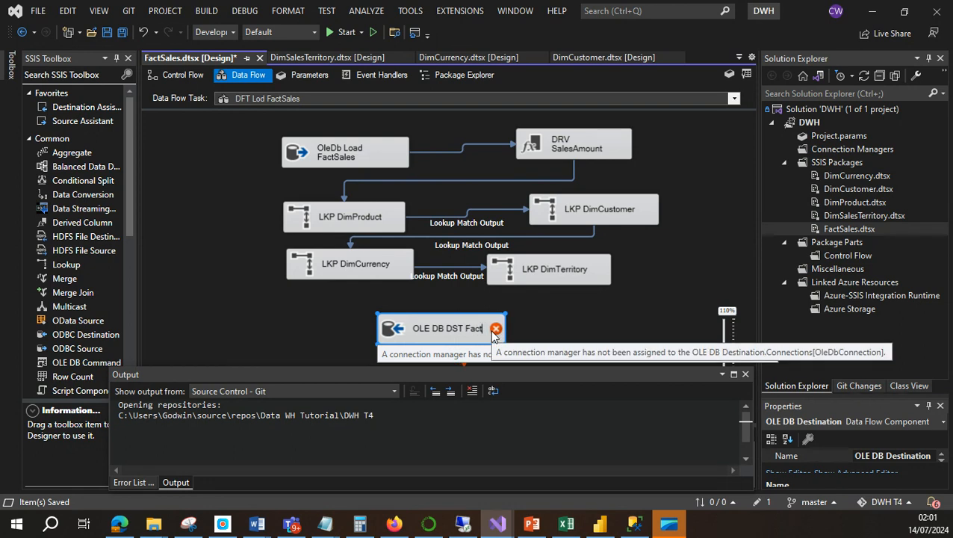
type("Sales")
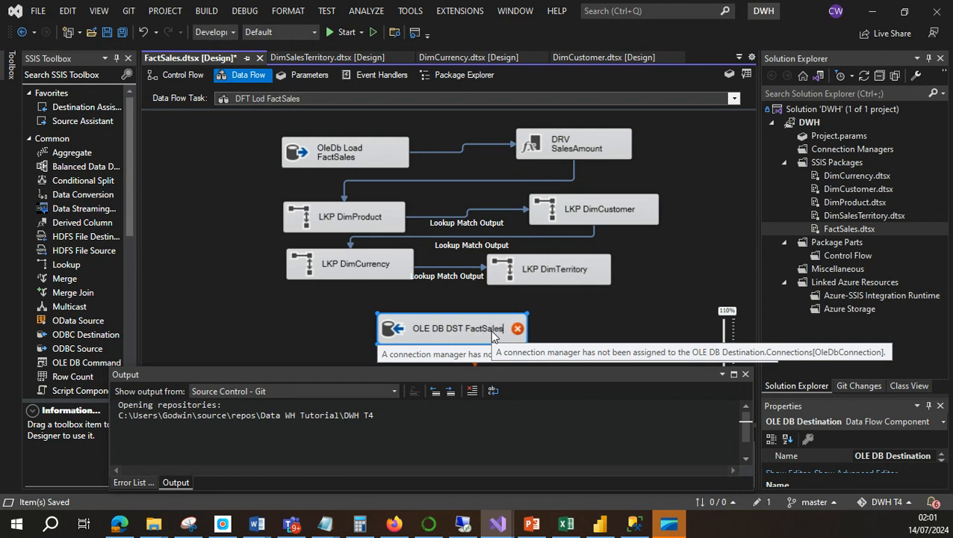
left_click(567, 302)
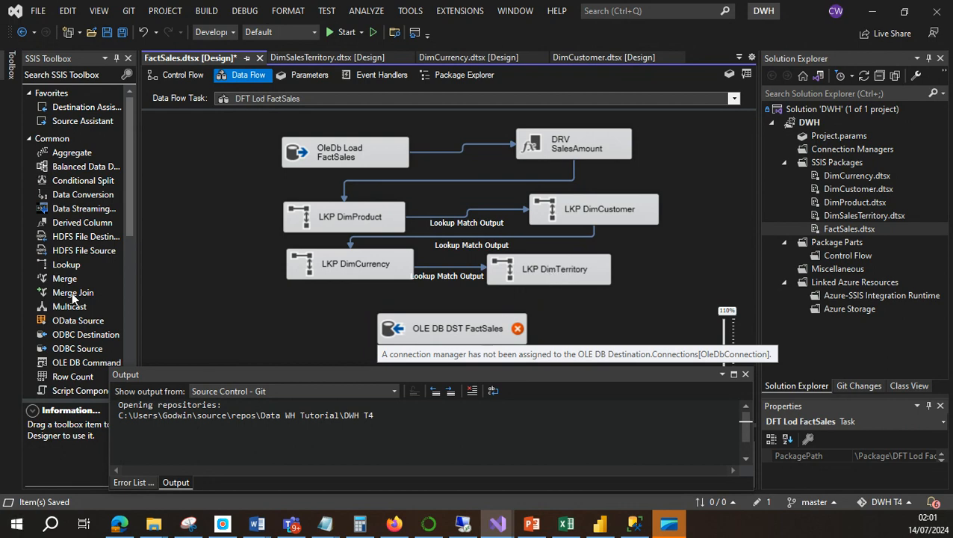
Connect LKP DimTerritory to OLE DB DST FactSales using the Lookup Match Output.
left_click(550, 274)
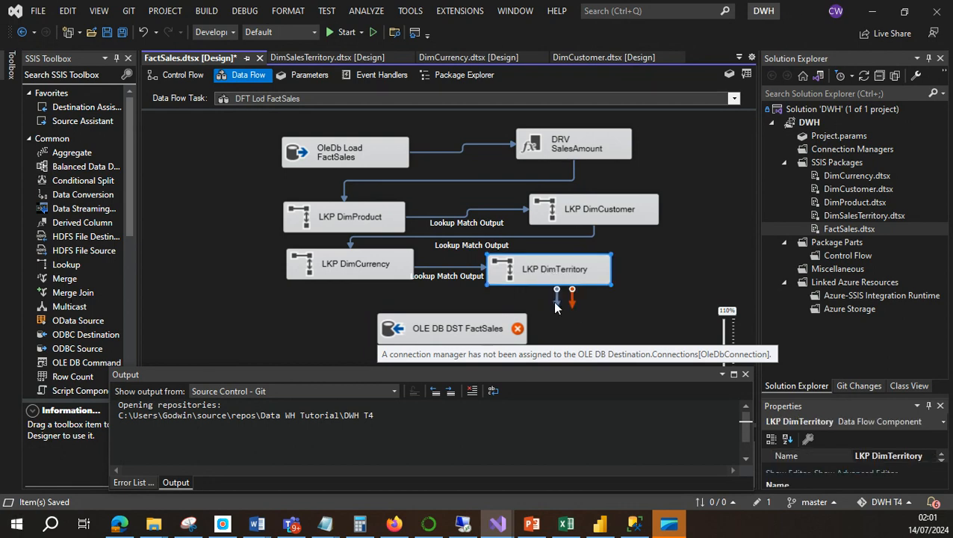
left_click_drag(557, 305, 451, 330)
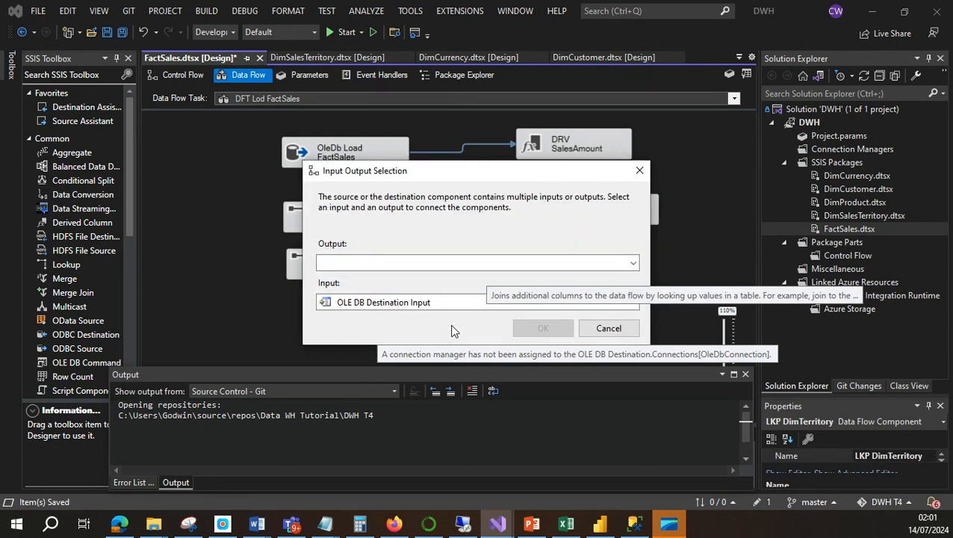
left_click(521, 262)
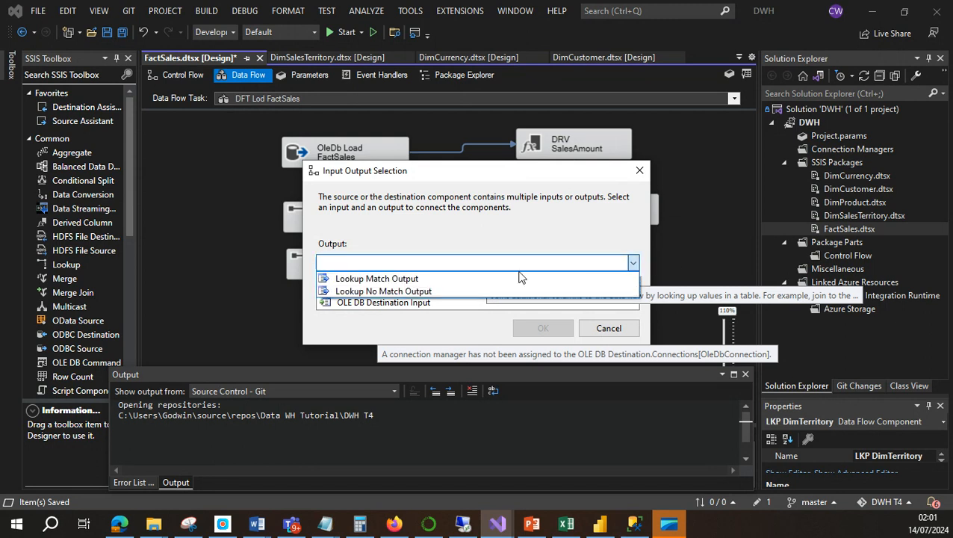
left_click(395, 277)
left_click(541, 329)
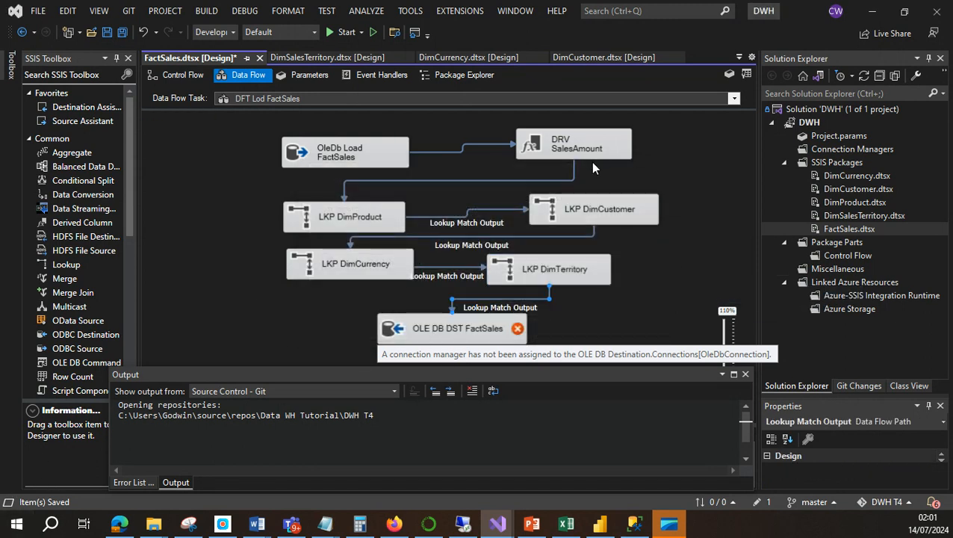
Start a new table for OLE DB DST FactSales and delete the CustomerID, SalesPersonID, SalesOrderNumber and SalesOrderID lines from its CREATE TABLE script.
double_click(456, 328)
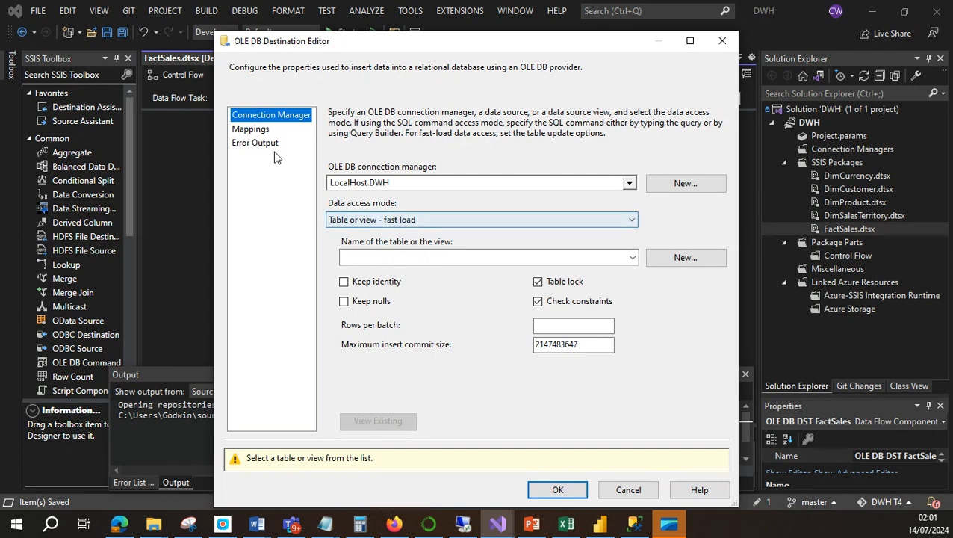
left_click(686, 260)
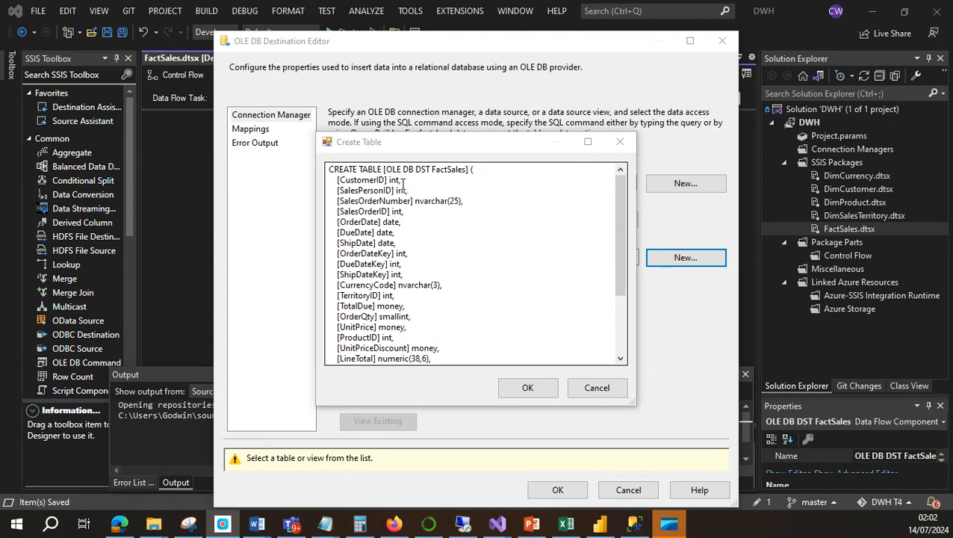
left_click_drag(407, 182, 345, 188)
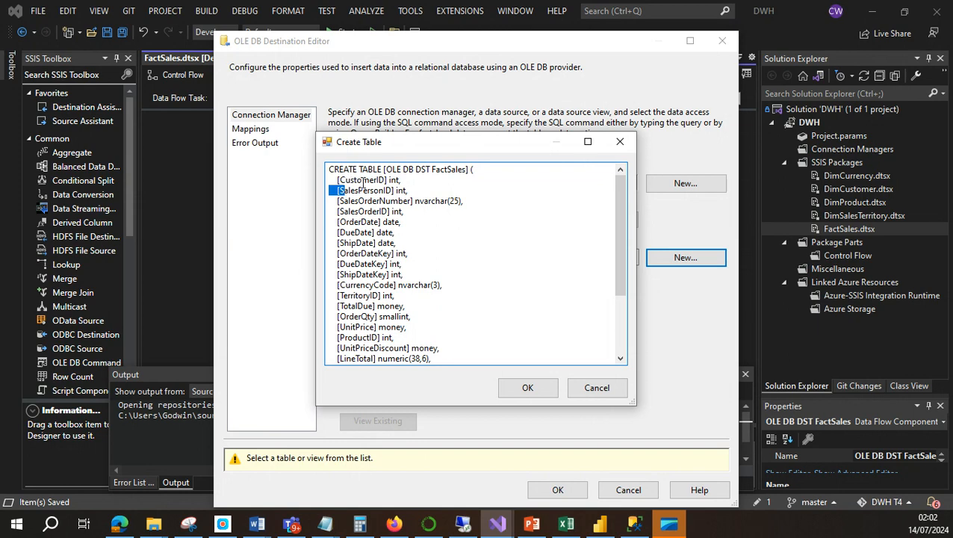
scroll(457, 316, "down", 4)
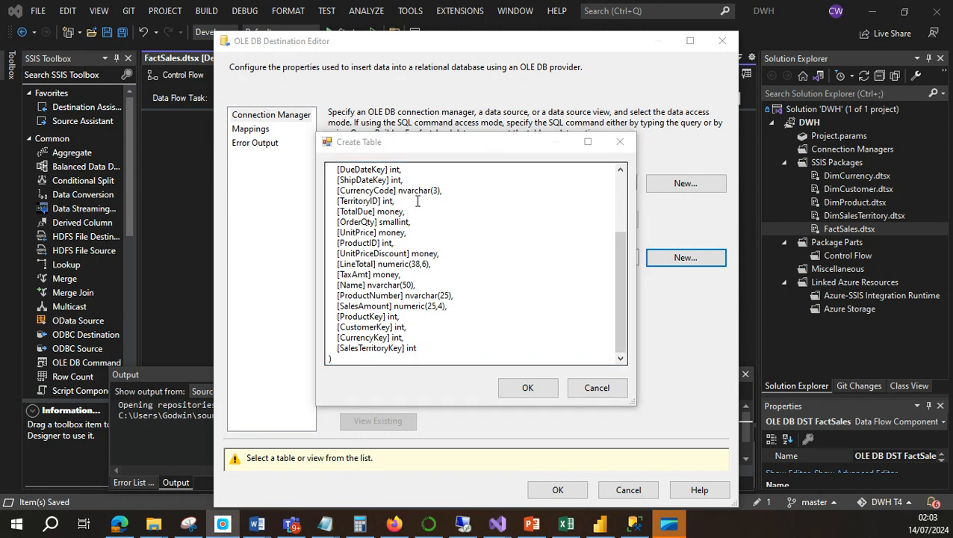
scroll(416, 201, "up", 3)
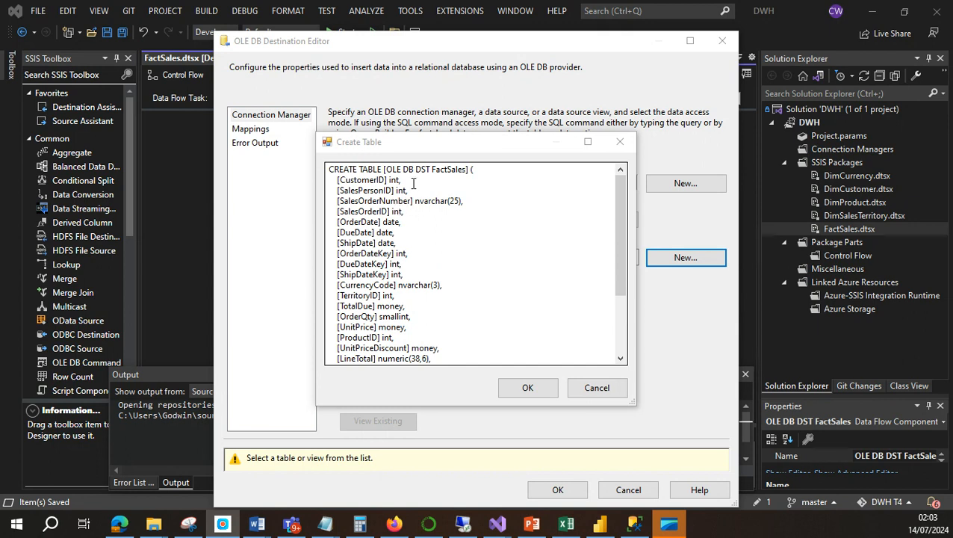
left_click_drag(412, 192, 367, 191)
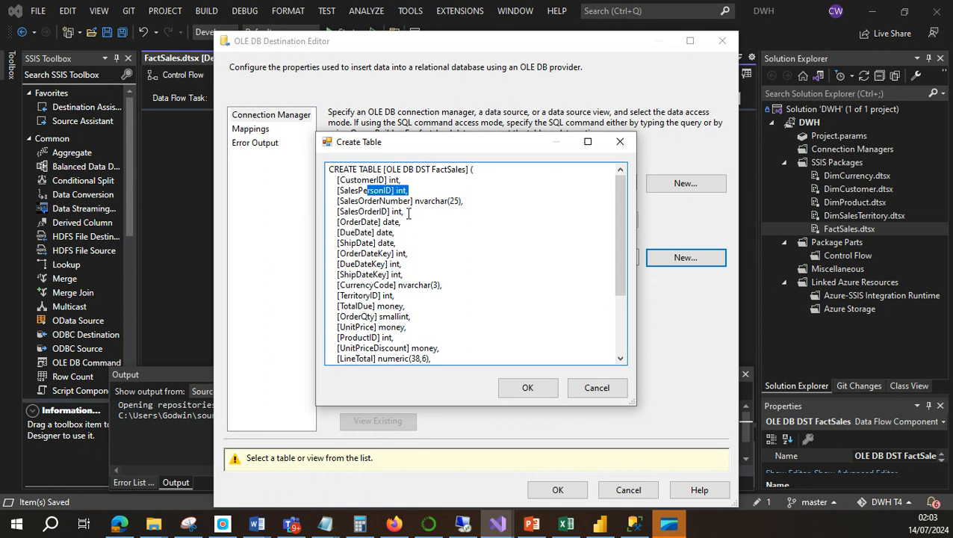
left_click_drag(407, 211, 328, 180)
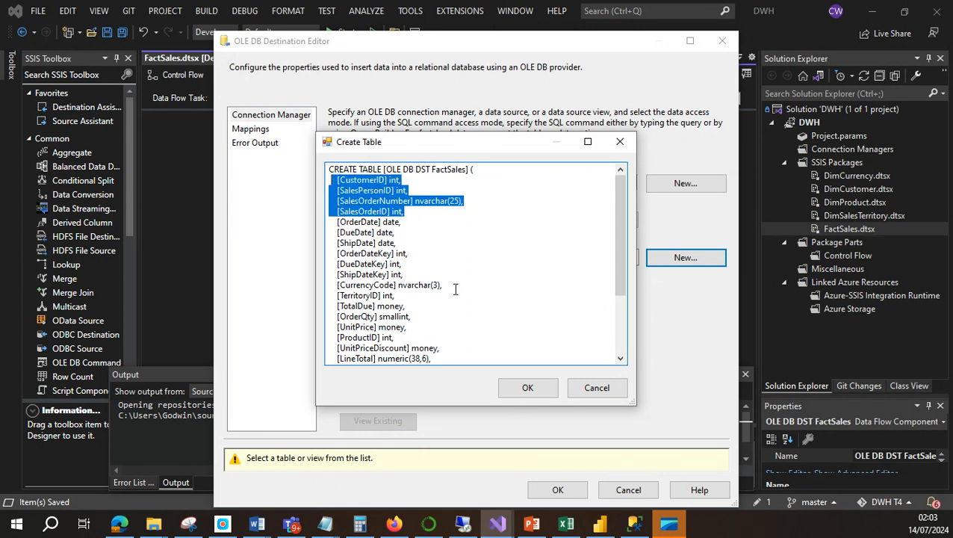
key("Delete")
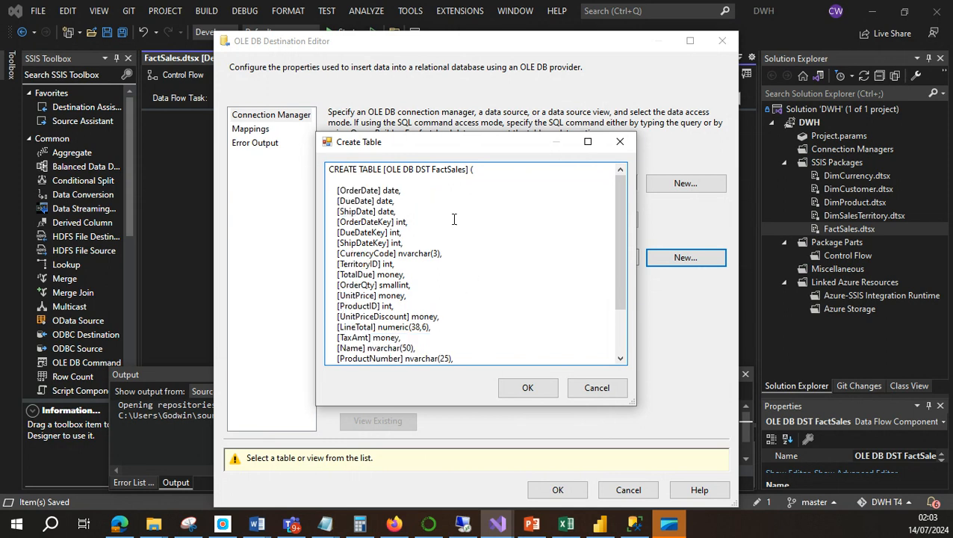
Remove the blank line above OrderDate and delete the CurrencyCode line from the CREATE TABLE script.
key("Delete")
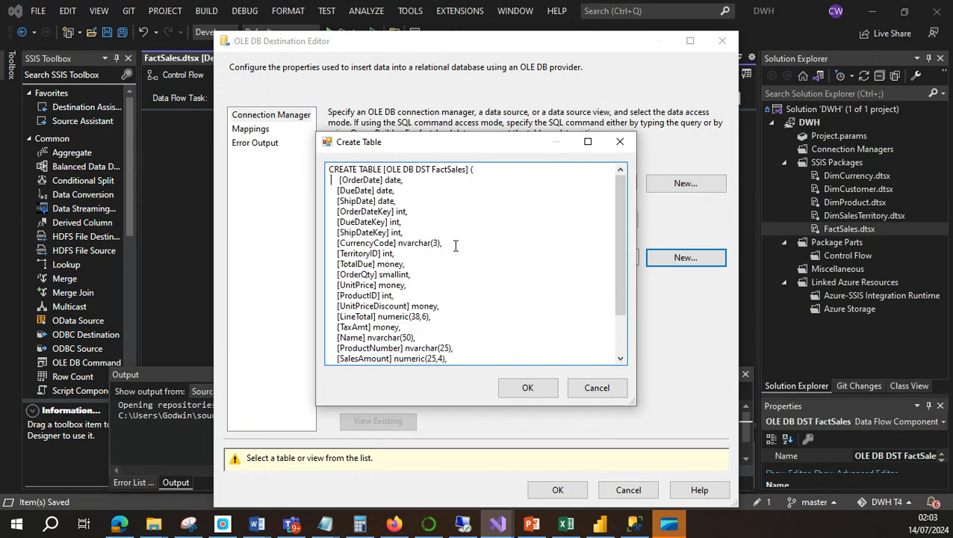
left_click_drag(442, 242, 336, 244)
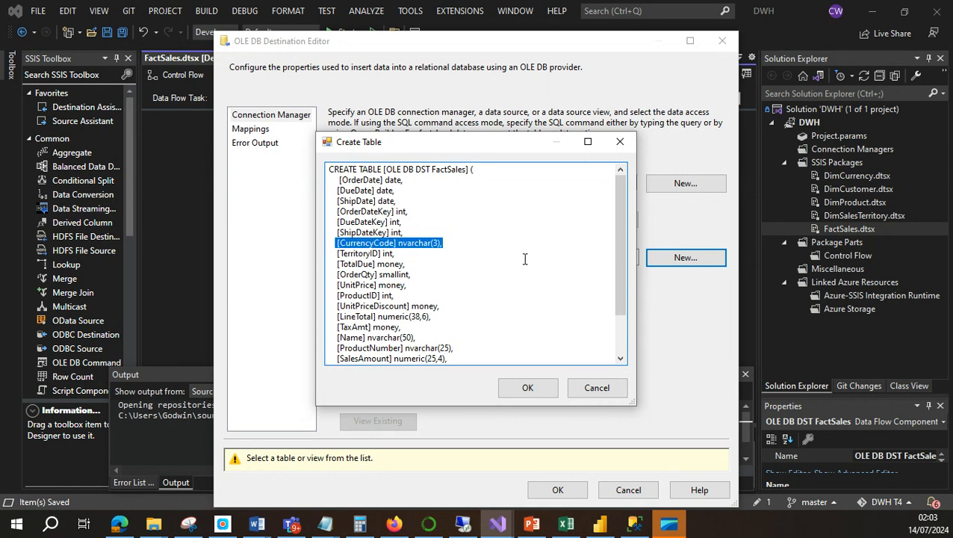
key("Delete")
key("BackSpace")
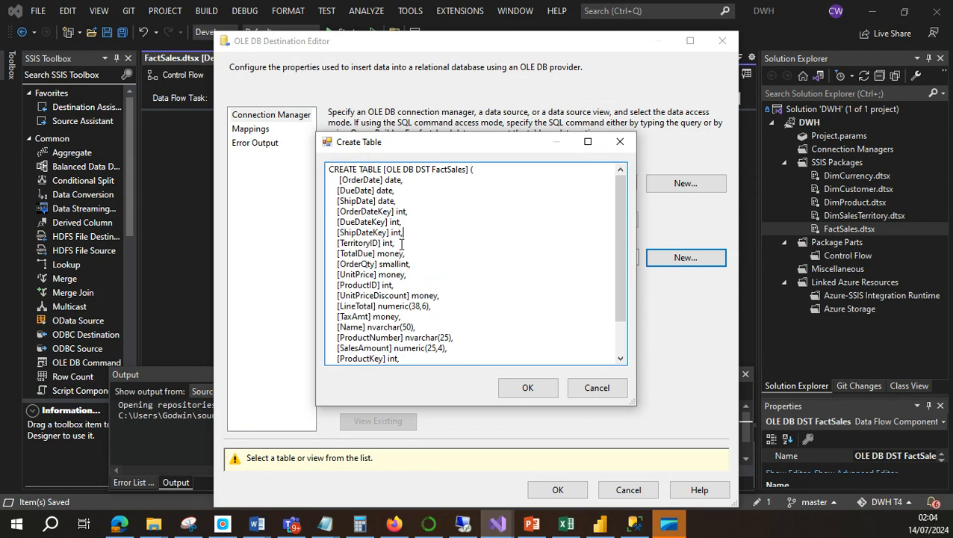
Remove the TerritoryID, ProductID, Name and ProductNumber lines from the CREATE TABLE script, keeping the SalesAmount numeric(25,4) column.
scroll(416, 269, "down", 2)
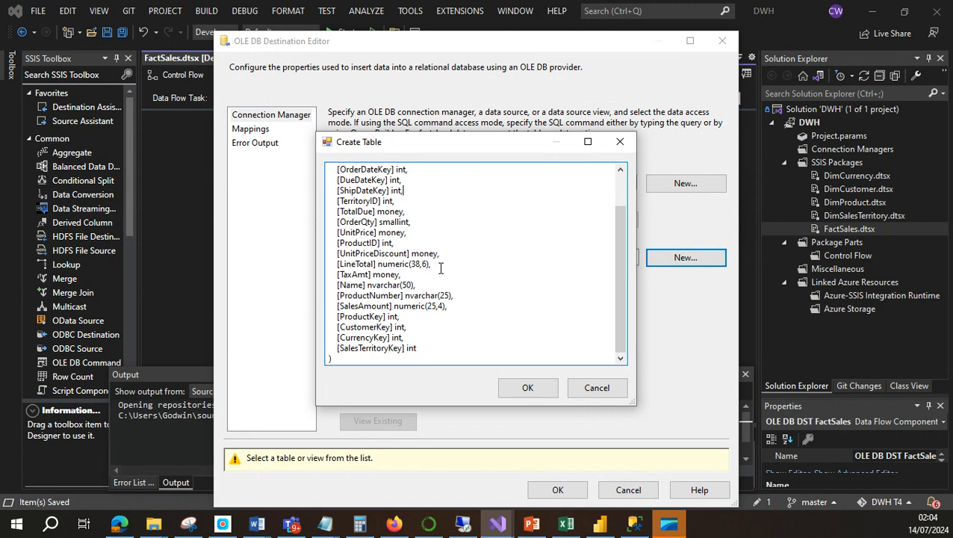
left_click_drag(460, 306, 331, 307)
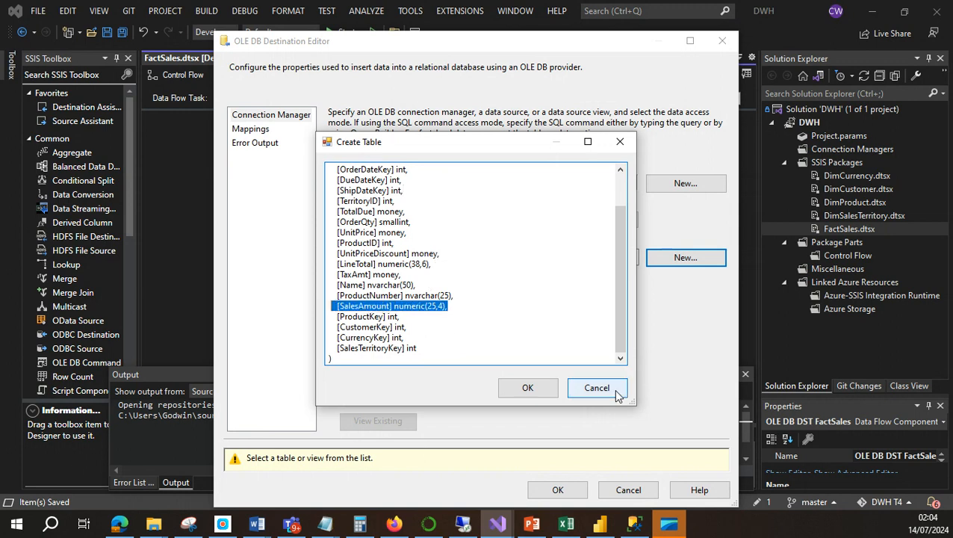
left_click_drag(457, 307, 332, 285)
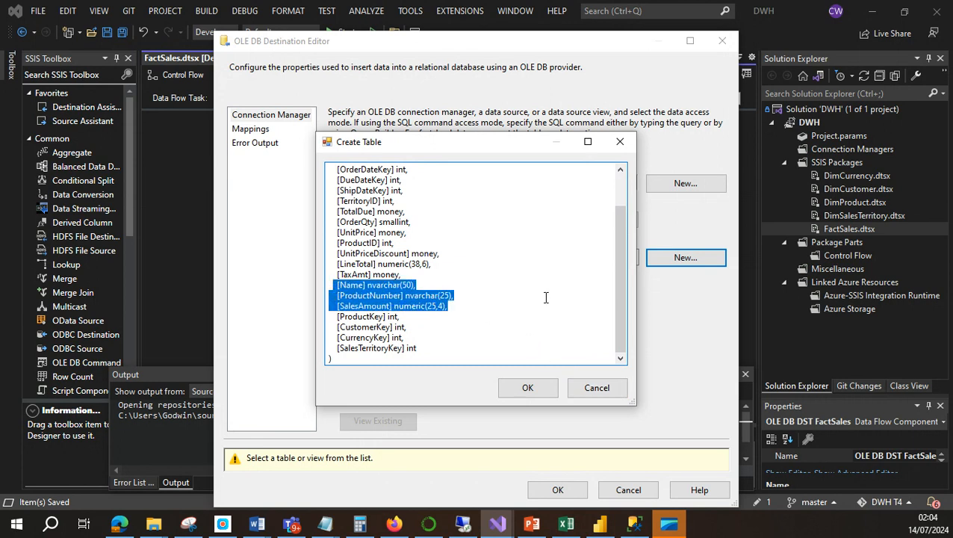
key("Delete")
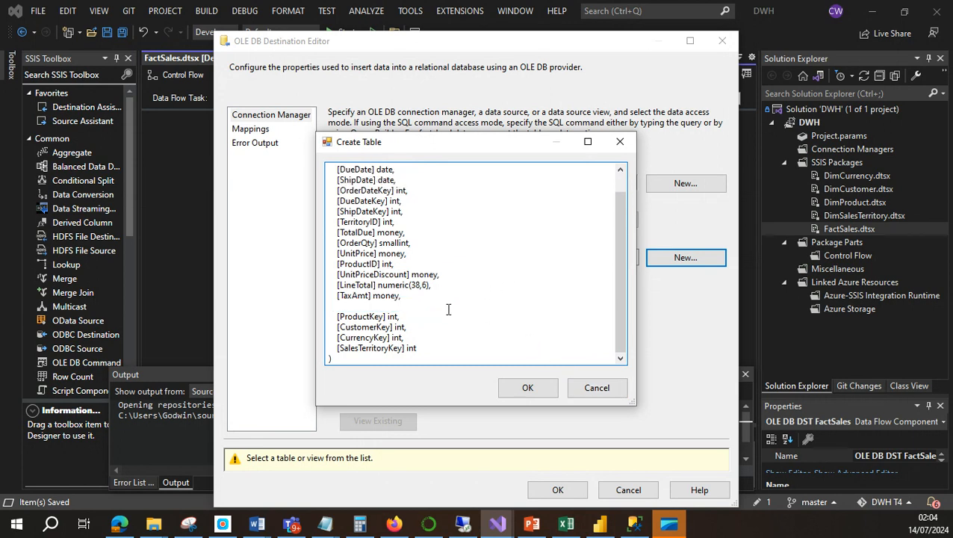
key("Delete")
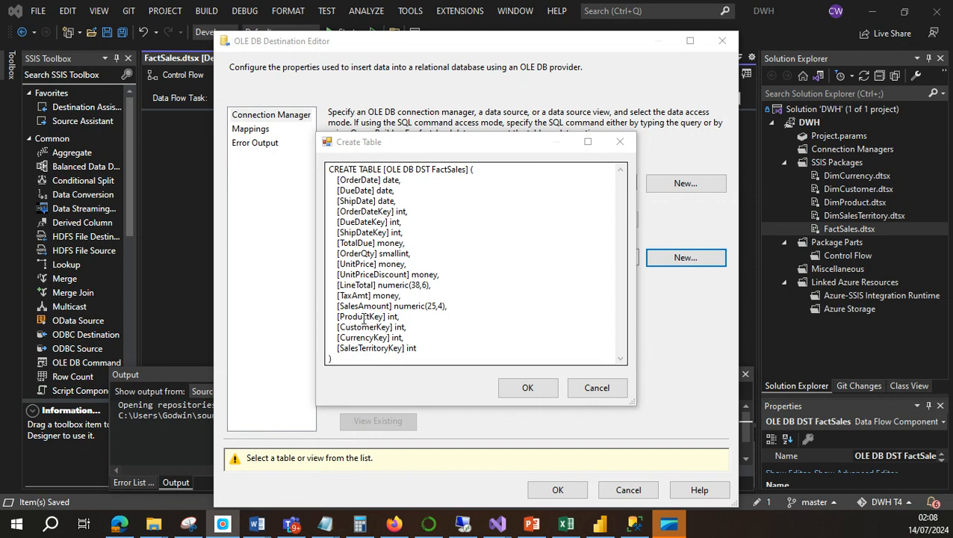
Name the new table Fact.FactSales in the script and create it as the destination table.
left_click(527, 388)
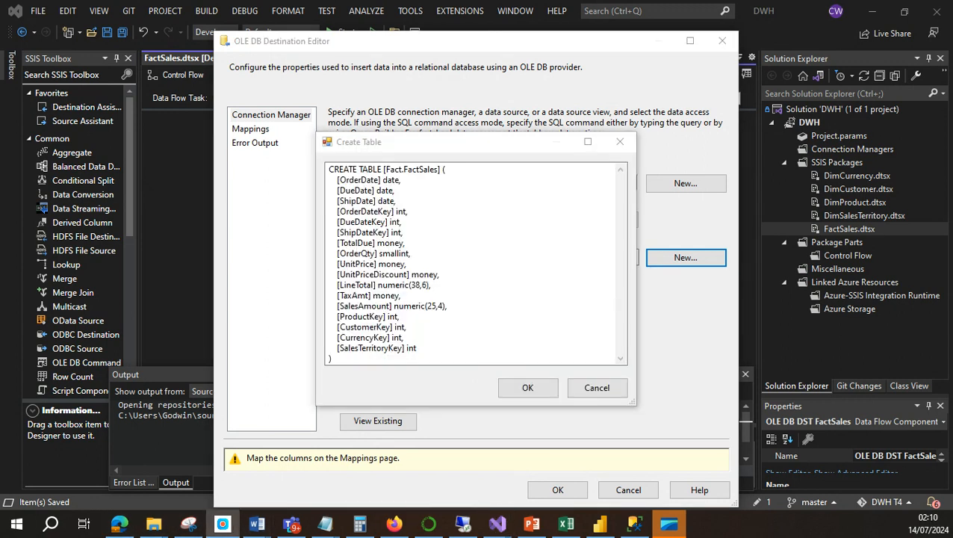
left_click(392, 169)
key("BackSpace")
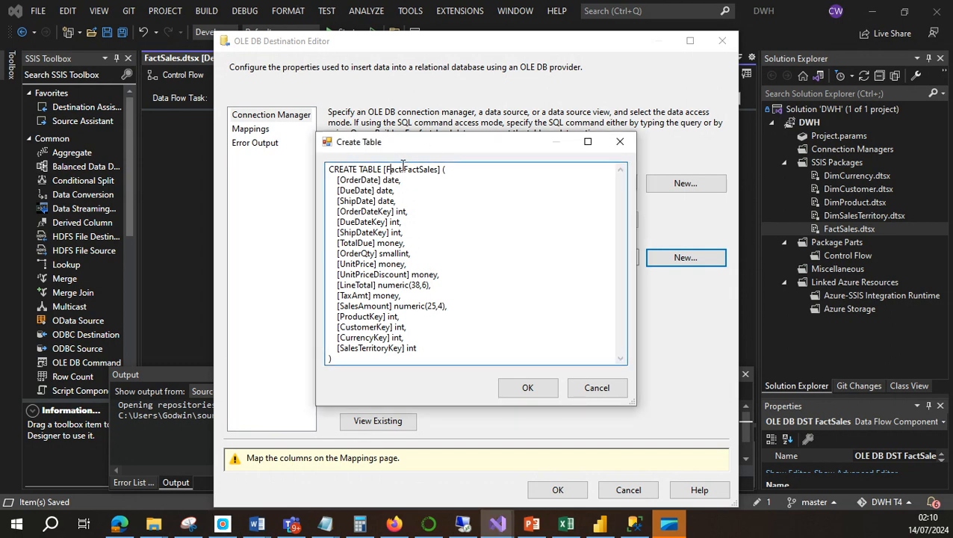
left_click(535, 389)
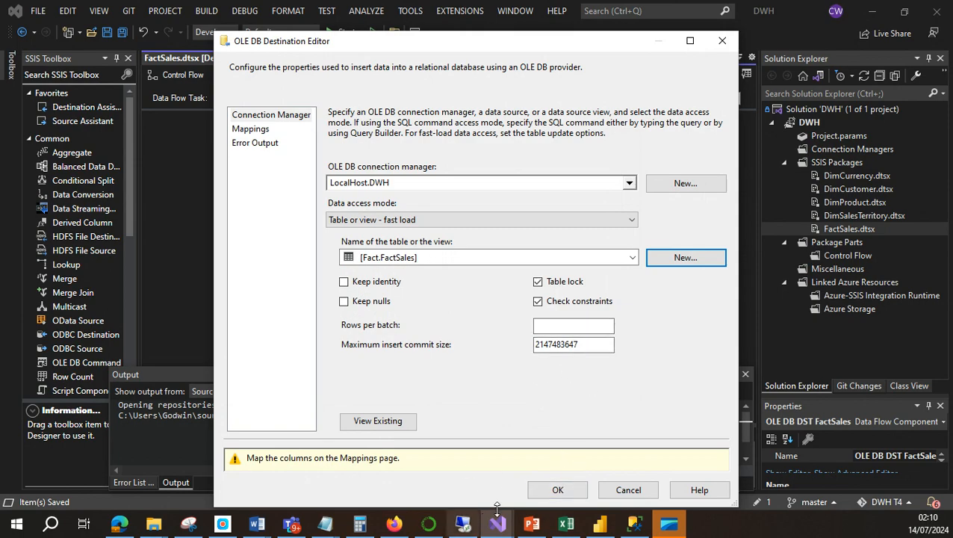
Switch to SQL Server Management Studio, refresh the DWH database and list its tables.
left_click(634, 523)
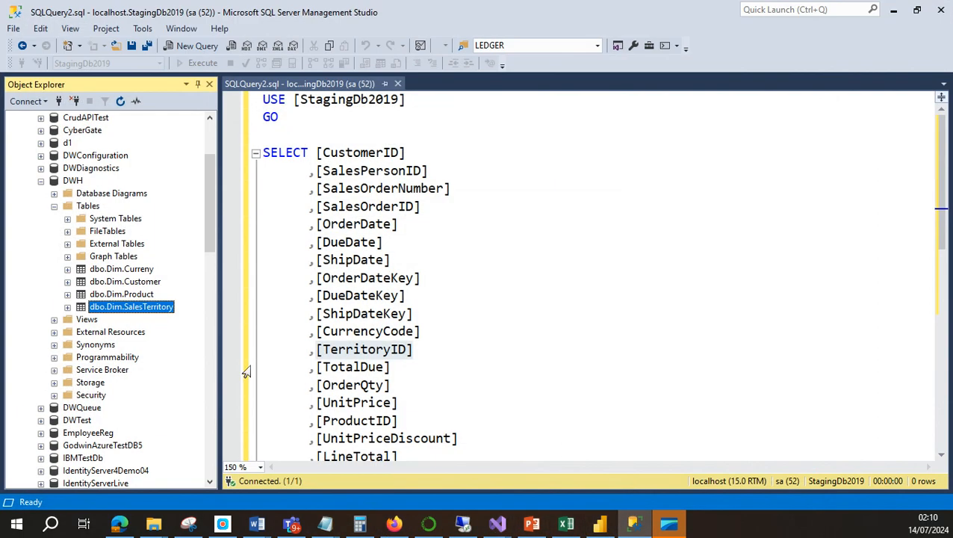
left_click(73, 182)
right_click(73, 182)
left_click(116, 381)
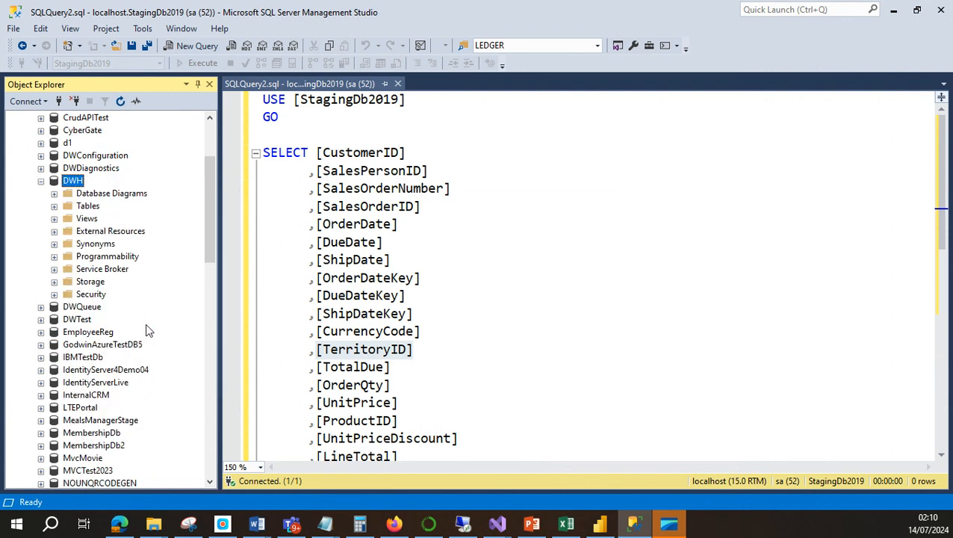
left_click(54, 206)
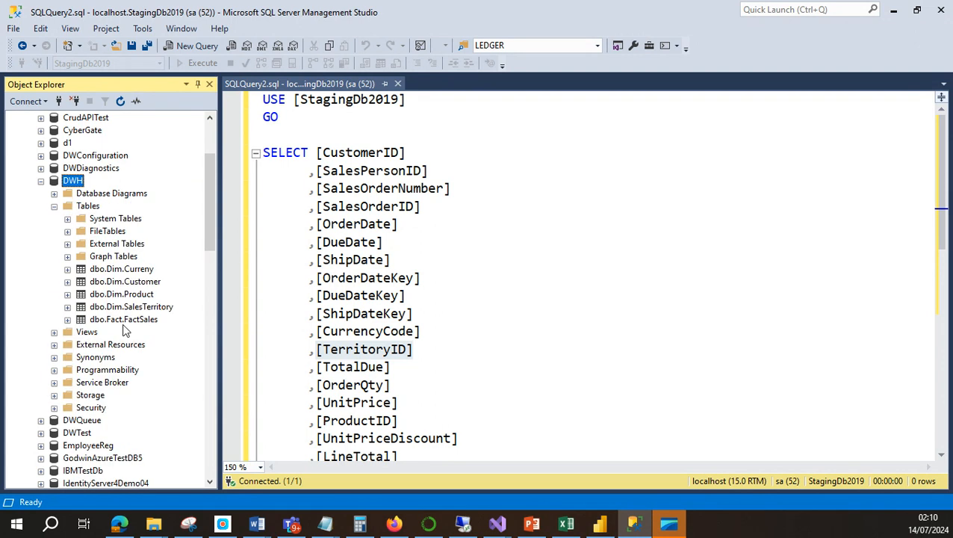
Script the dbo.Fact.FactSales table as a SELECT statement in a new query window and run it.
double_click(124, 319)
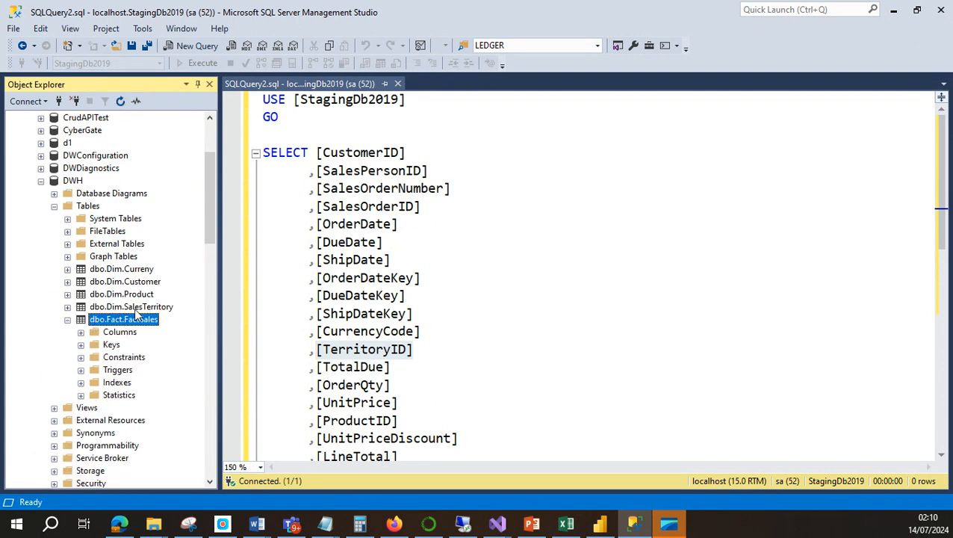
right_click(136, 322)
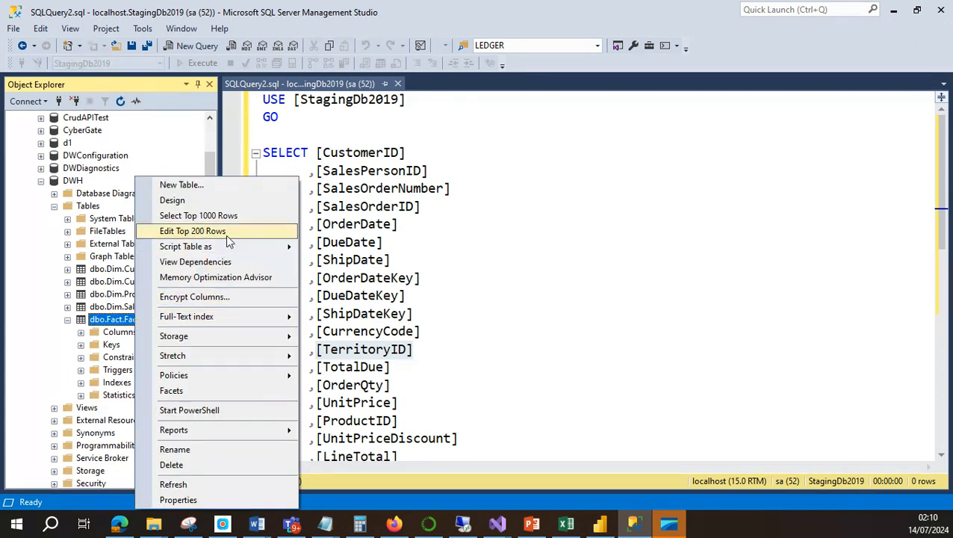
mouse_move(232, 247)
mouse_move(417, 330)
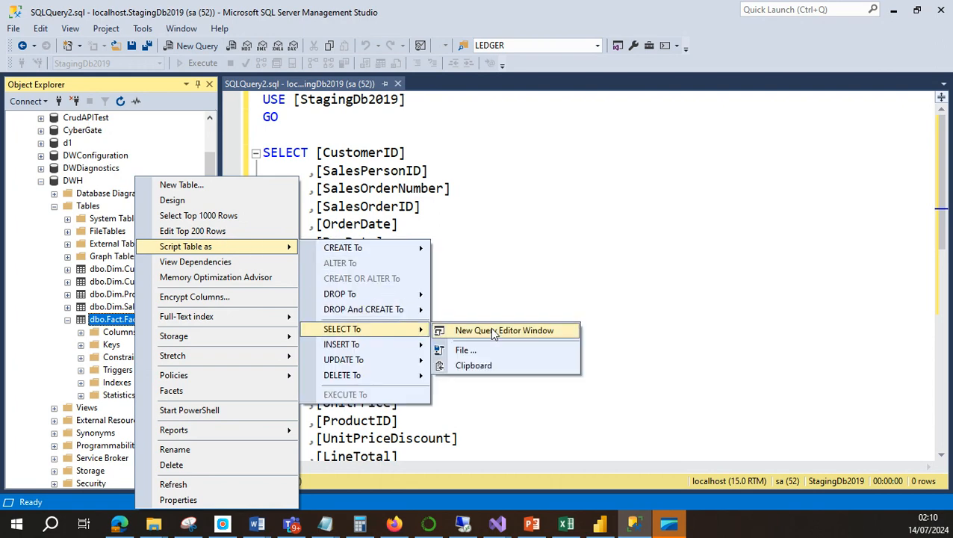
left_click(490, 324)
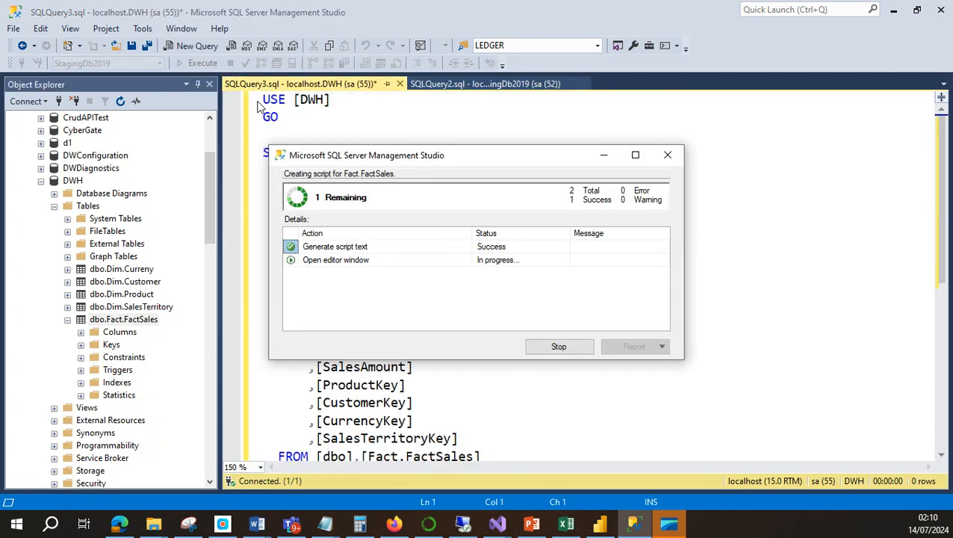
left_click(201, 64)
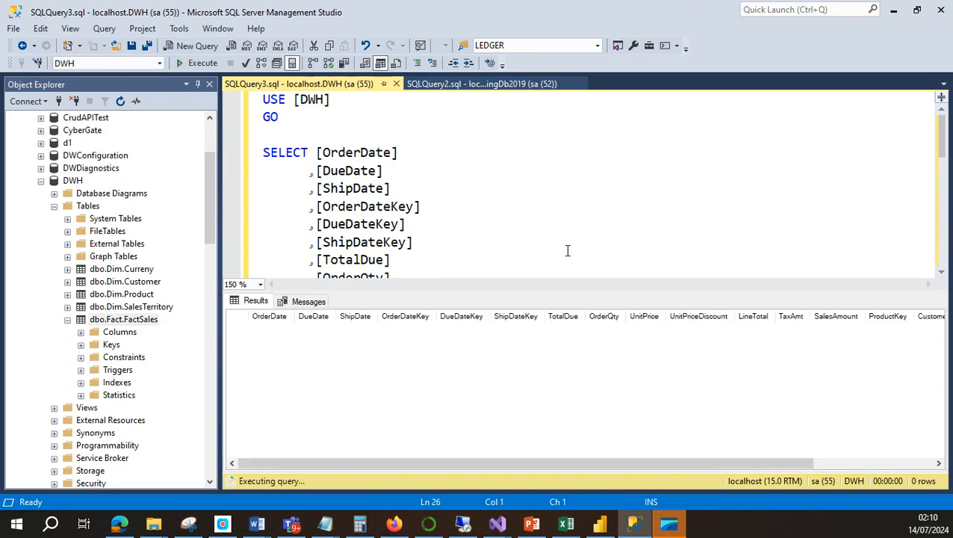
Return to Visual Studio, apply the OLE DB DST FactSales destination settings and save the package.
left_click(893, 10)
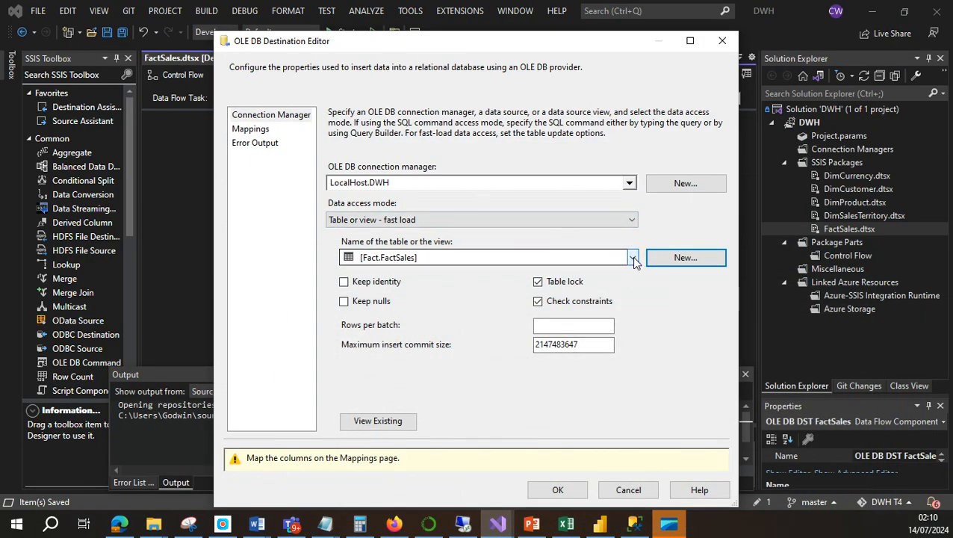
left_click(557, 490)
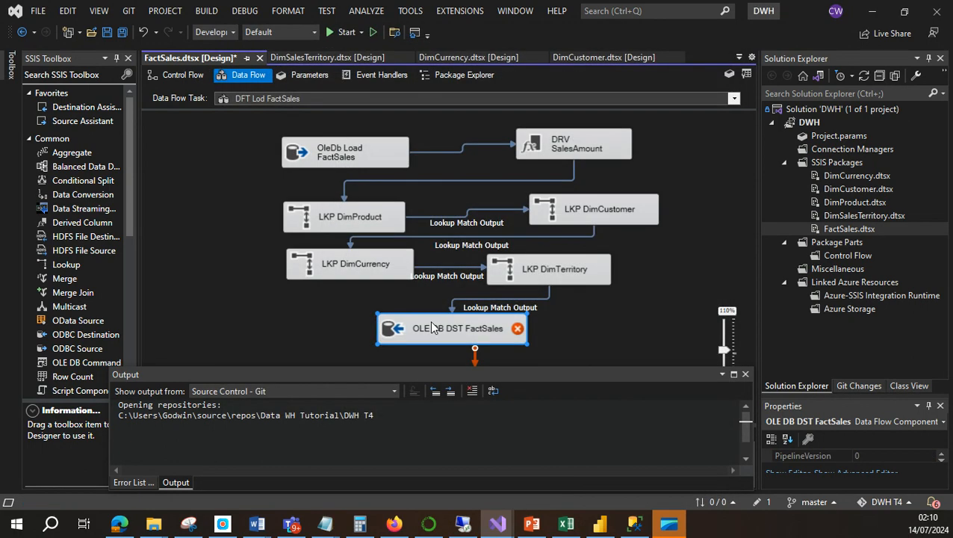
left_click(123, 32)
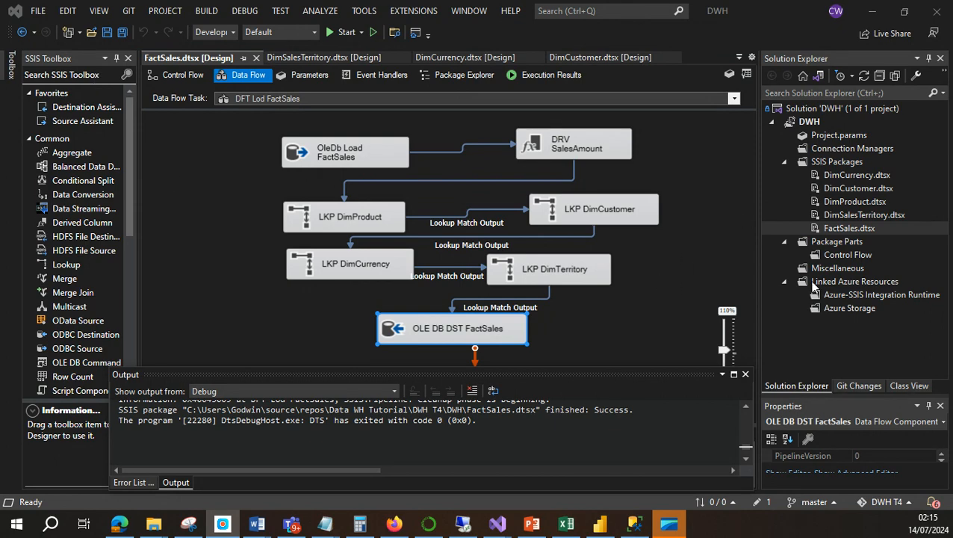
Execute the FactSales.dtsx package and check the data flow down to the OLE DB DST FactSales destination.
right_click(837, 229)
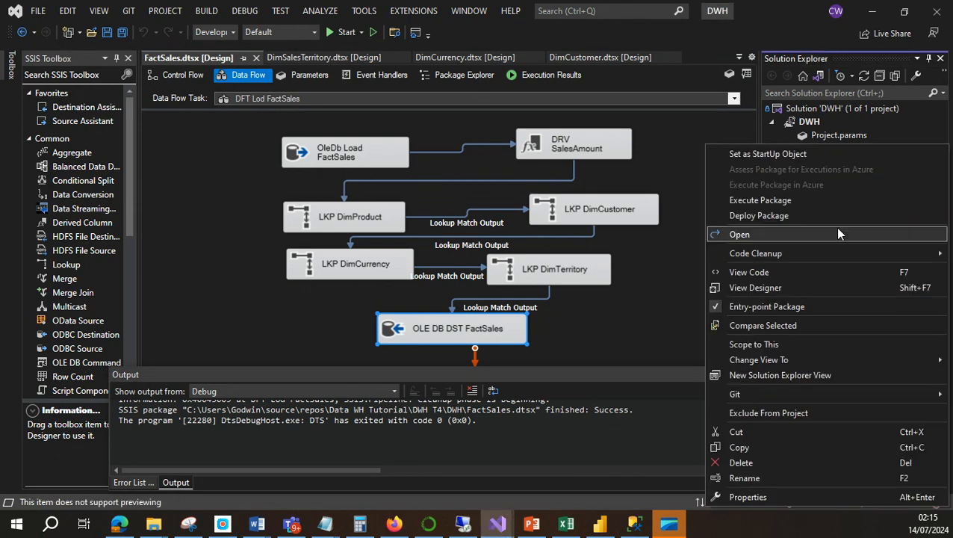
left_click(769, 201)
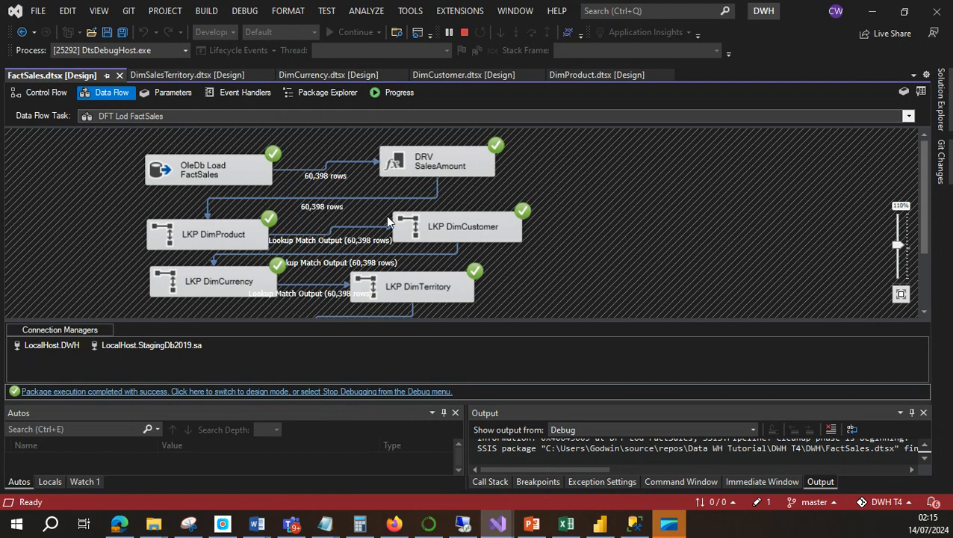
scroll(419, 284, "down", 3)
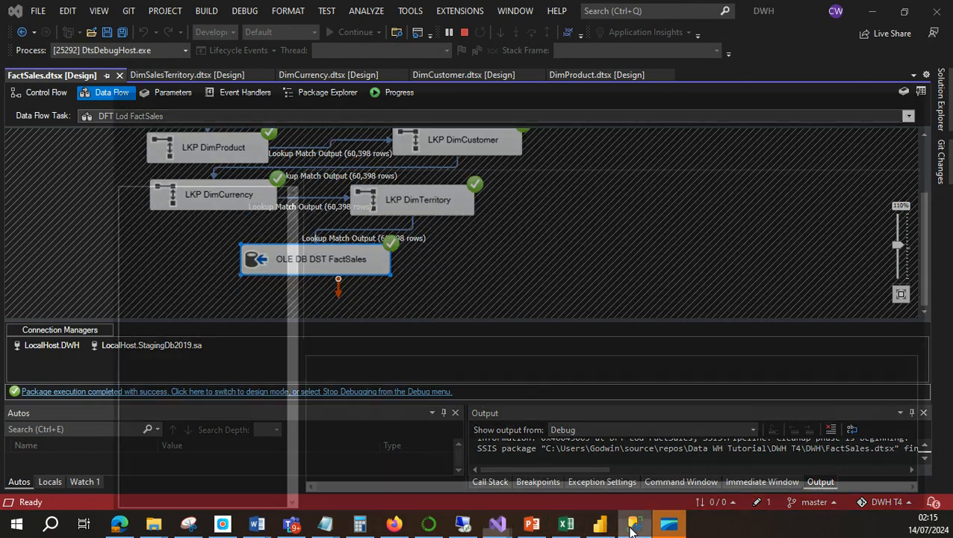
Switch to SQL Server Management Studio, rerun the Fact.FactSales query and review the loaded rows across all columns.
left_click(634, 523)
left_click(517, 232)
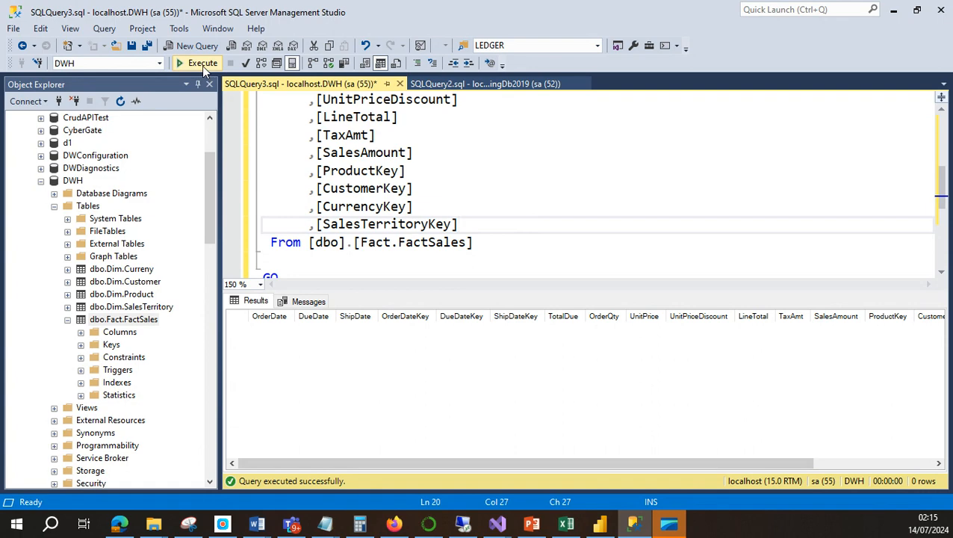
left_click(203, 64)
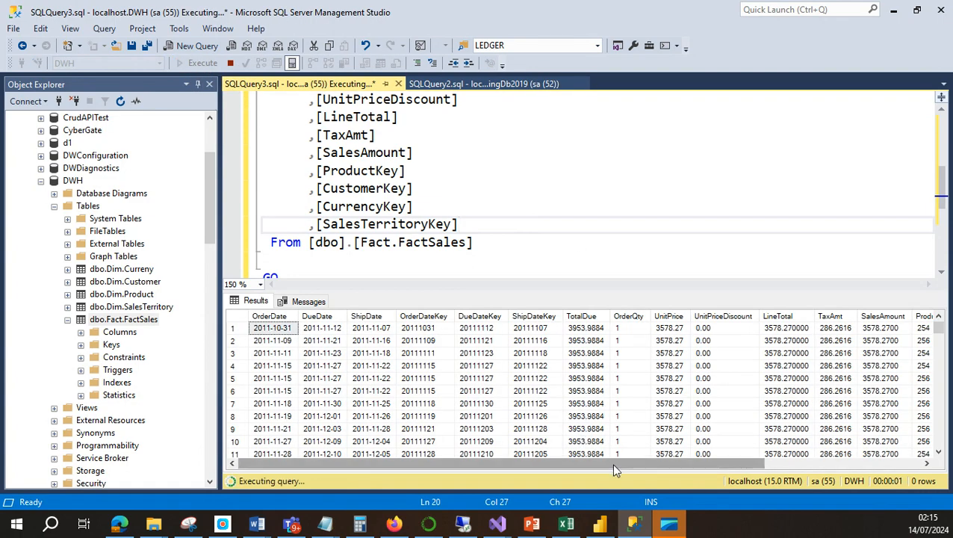
left_click_drag(622, 469, 803, 460)
scroll(803, 396, "down", 1)
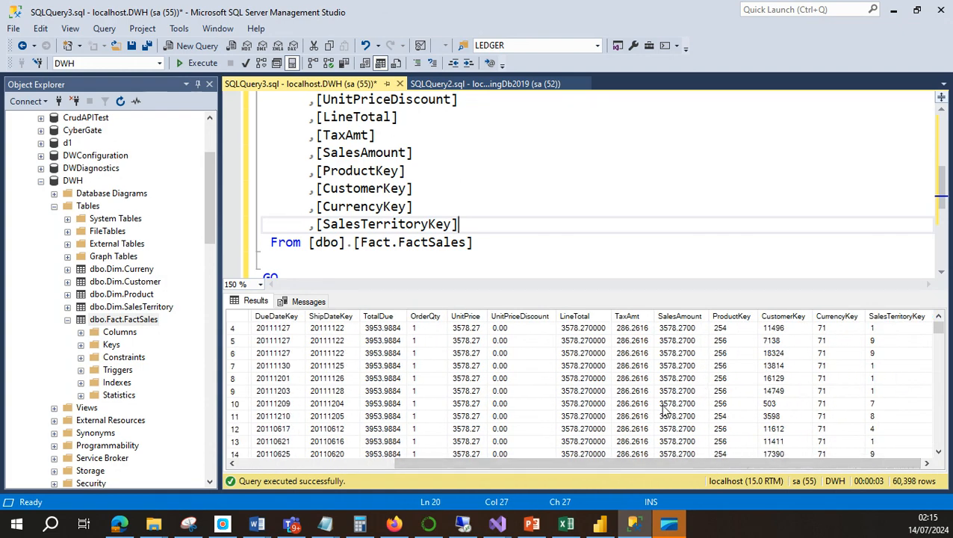
left_click_drag(400, 464, 251, 472)
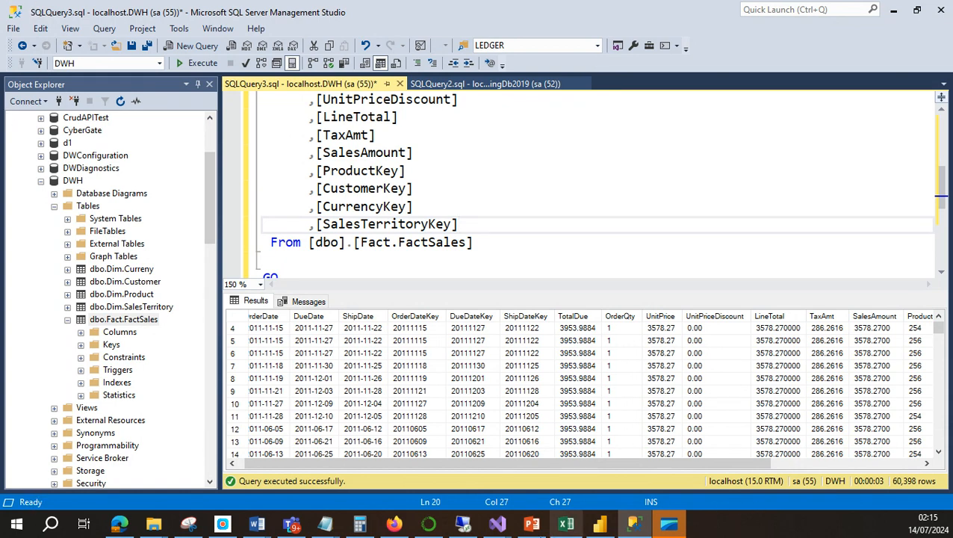
left_click(532, 523)
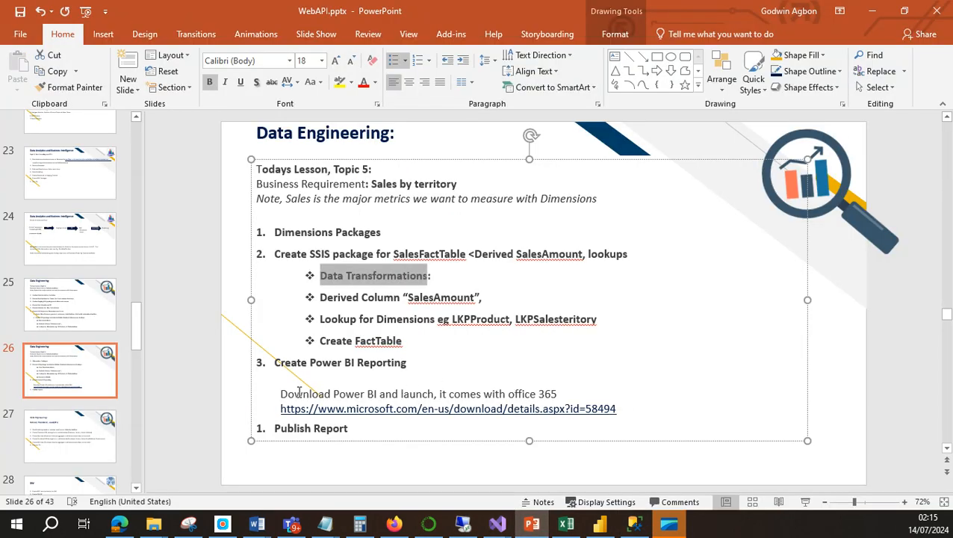
left_click_drag(282, 409, 617, 407)
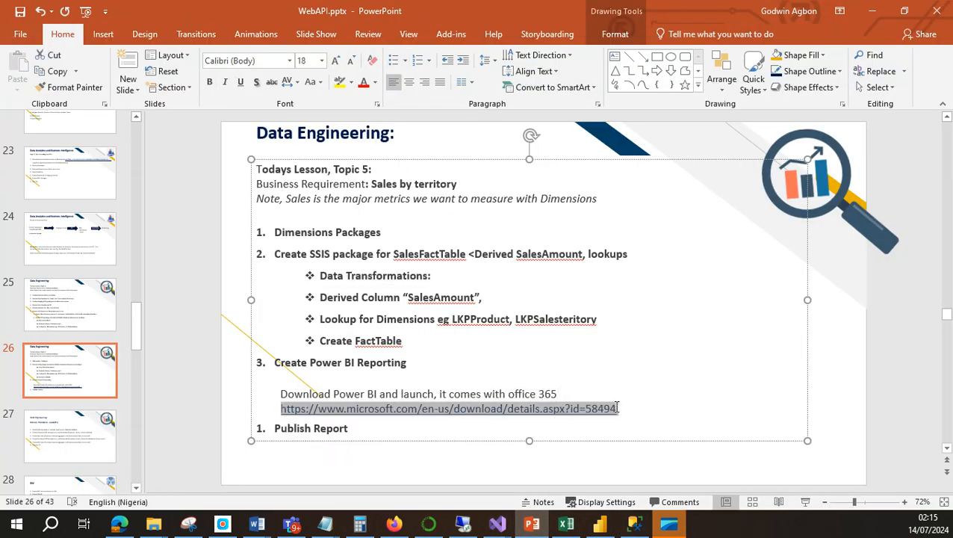
right_click(571, 409)
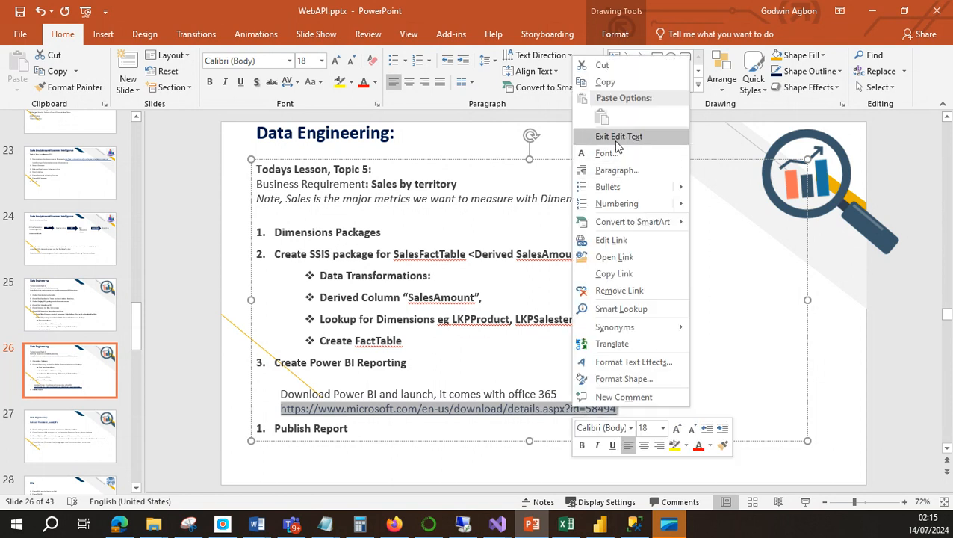
left_click(605, 81)
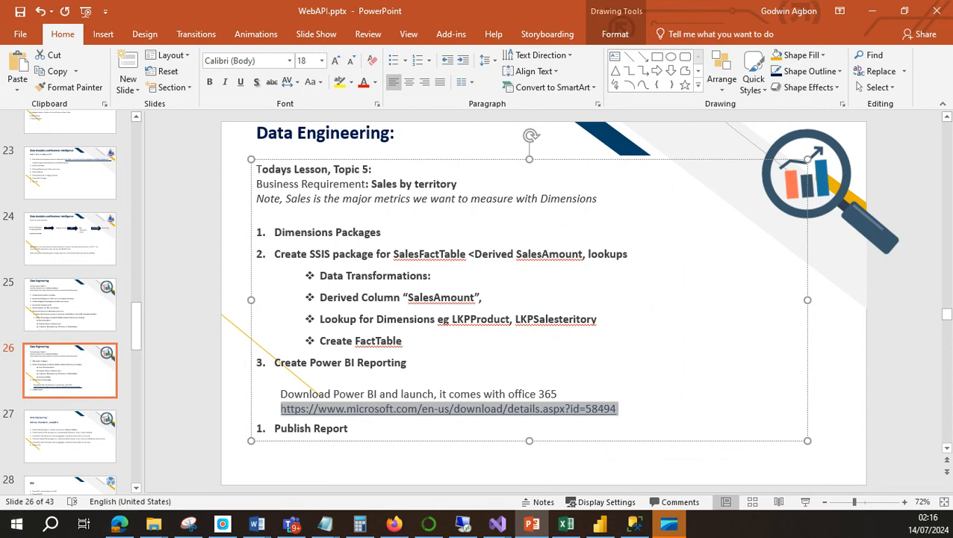
Switch to the browser, review the Microsoft Power BI Desktop download page and its version details, and close the browser.
left_click(872, 11)
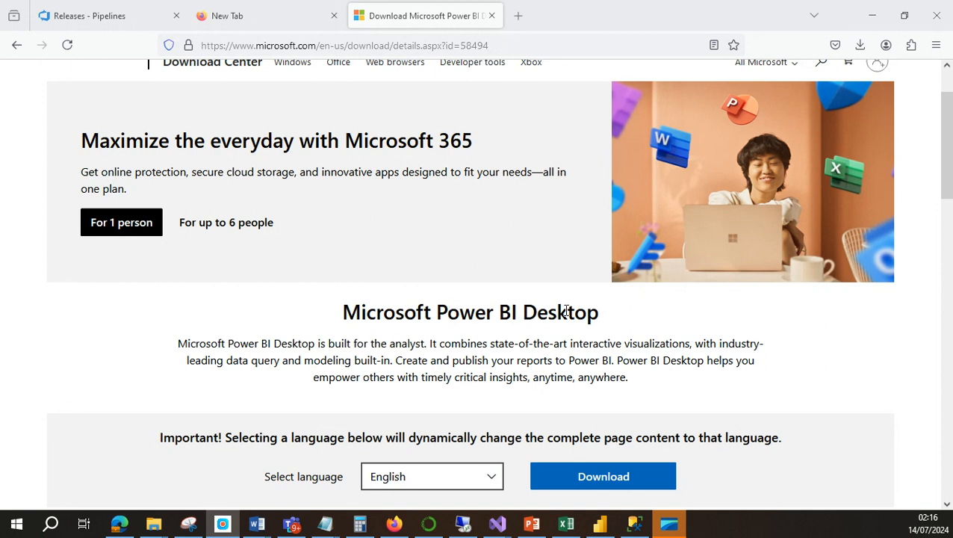
scroll(597, 343, "down", 2)
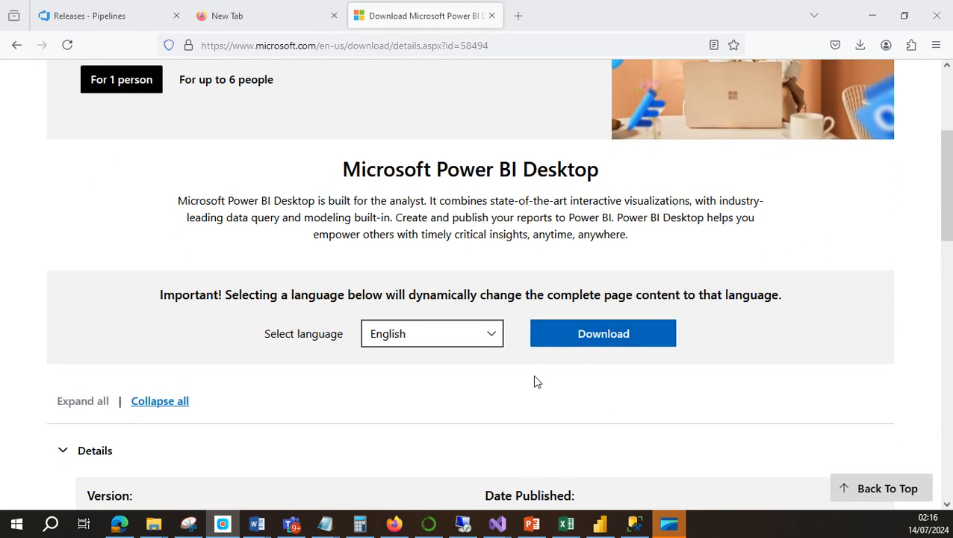
scroll(544, 366, "down", 2)
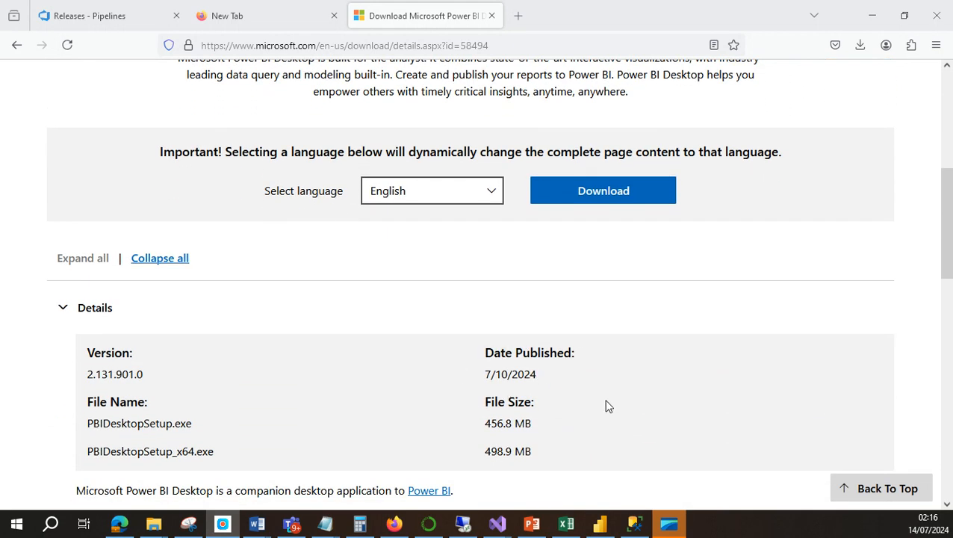
scroll(666, 366, "up", 1)
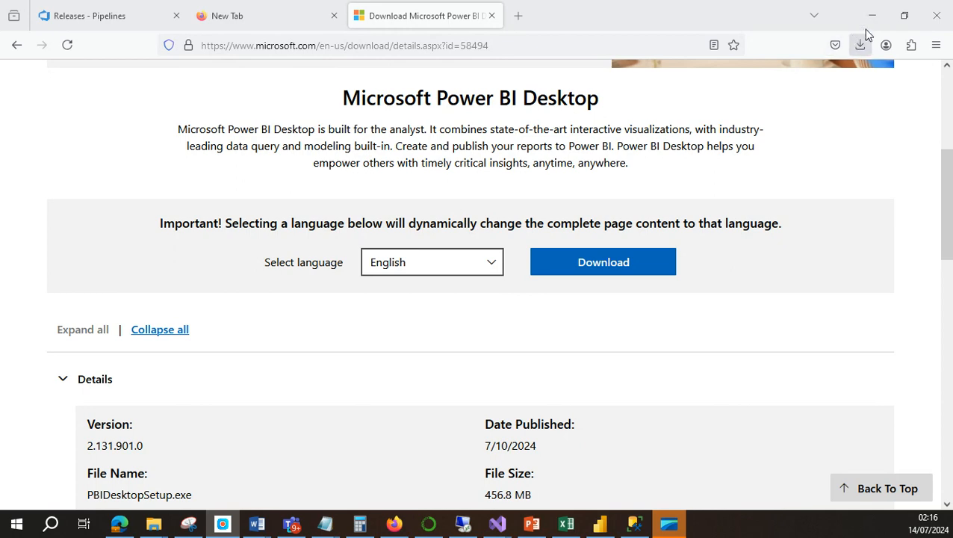
left_click(935, 15)
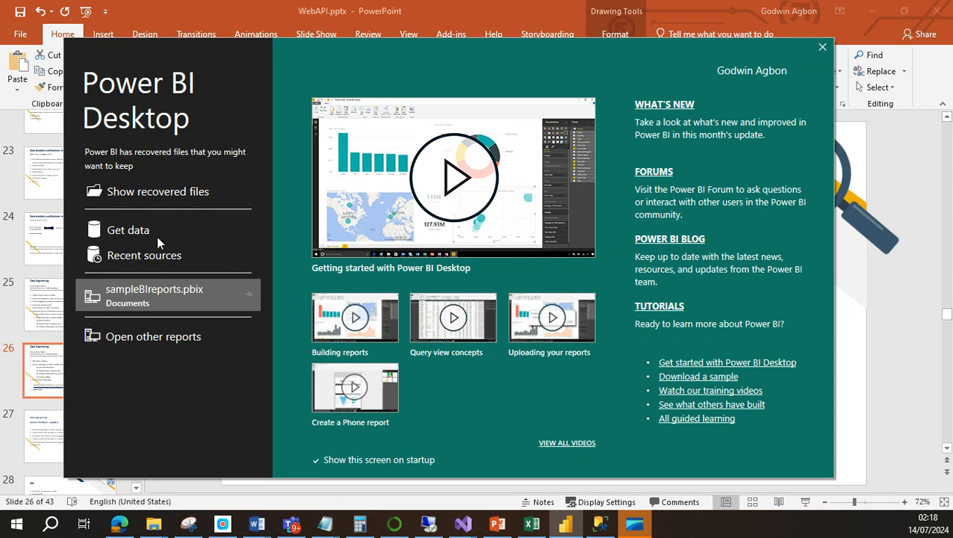
In Power BI Desktop, connect to a SQL Server database as a new data source, using server "." in Import mode.
left_click(127, 229)
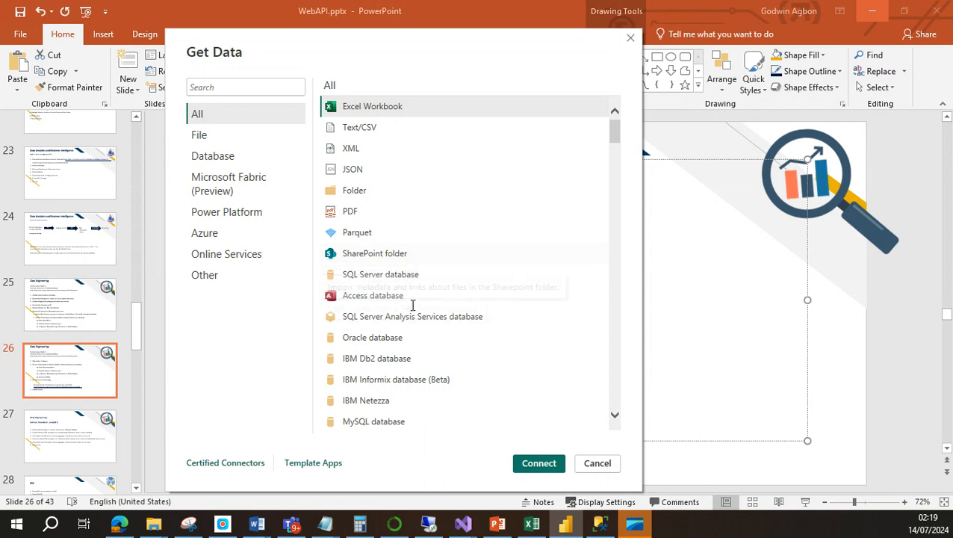
left_click(386, 276)
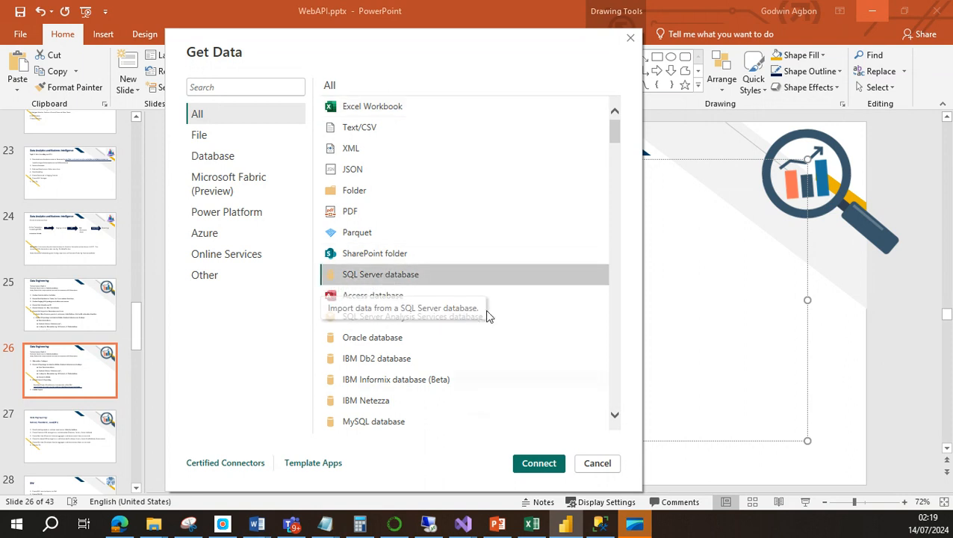
left_click(534, 464)
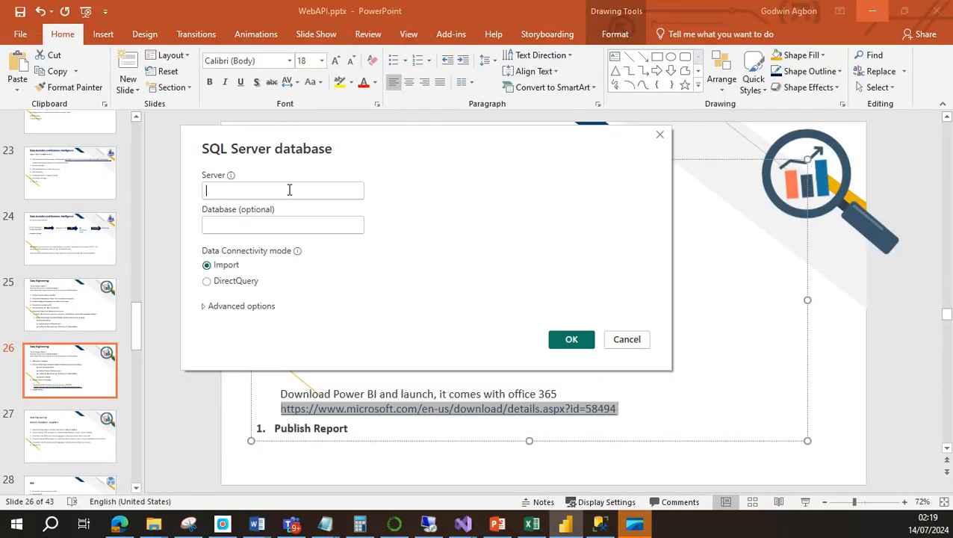
left_click(289, 190)
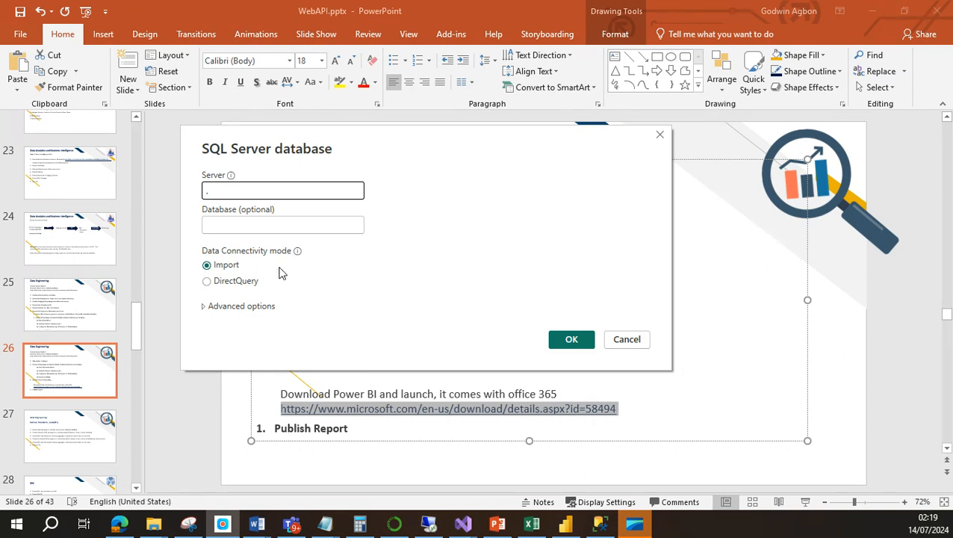
left_click(582, 340)
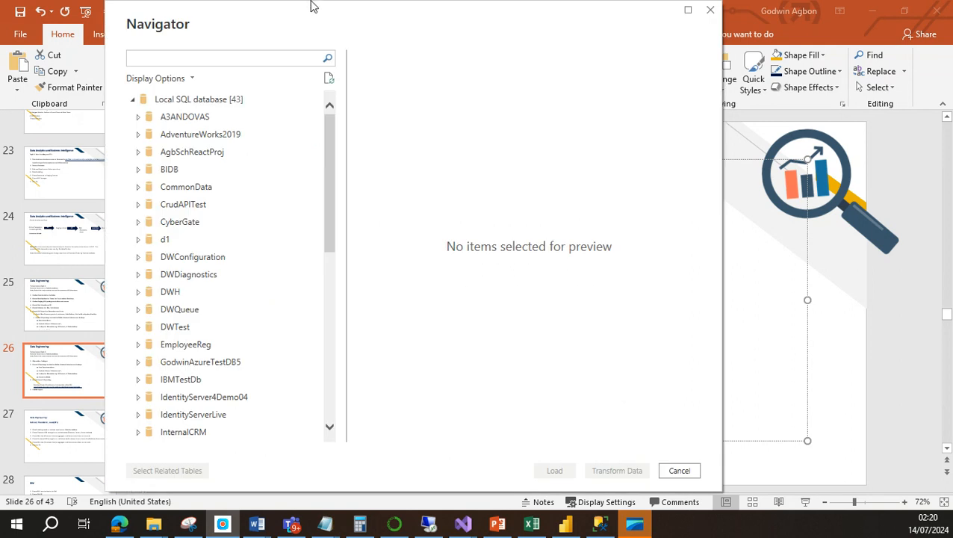
Load Dim.Curreny, Dim.Customer, Dim.Product, Dim.SalesTerritory and Fact.FactSales from the DWH database into the model.
left_click_drag(514, 16, 536, 21)
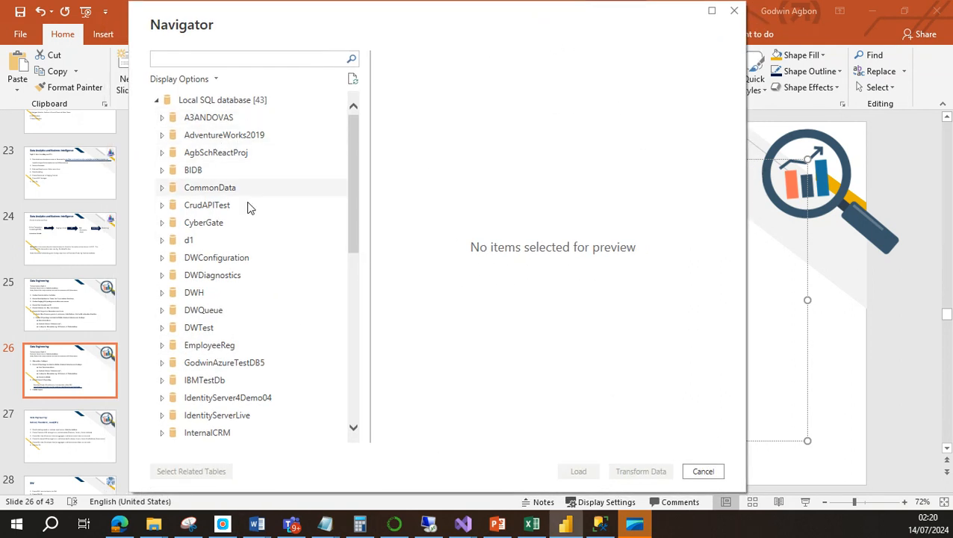
left_click(172, 296)
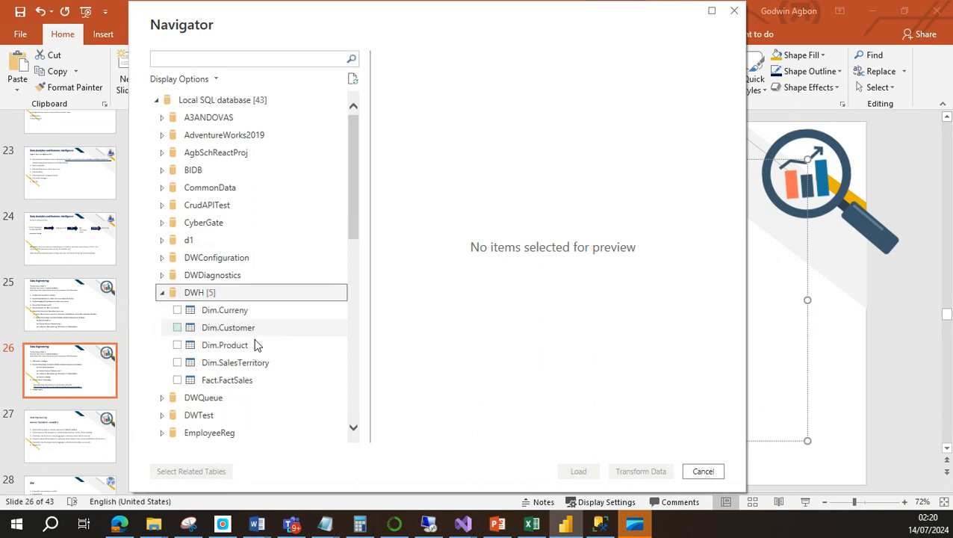
left_click(177, 310)
left_click(177, 327)
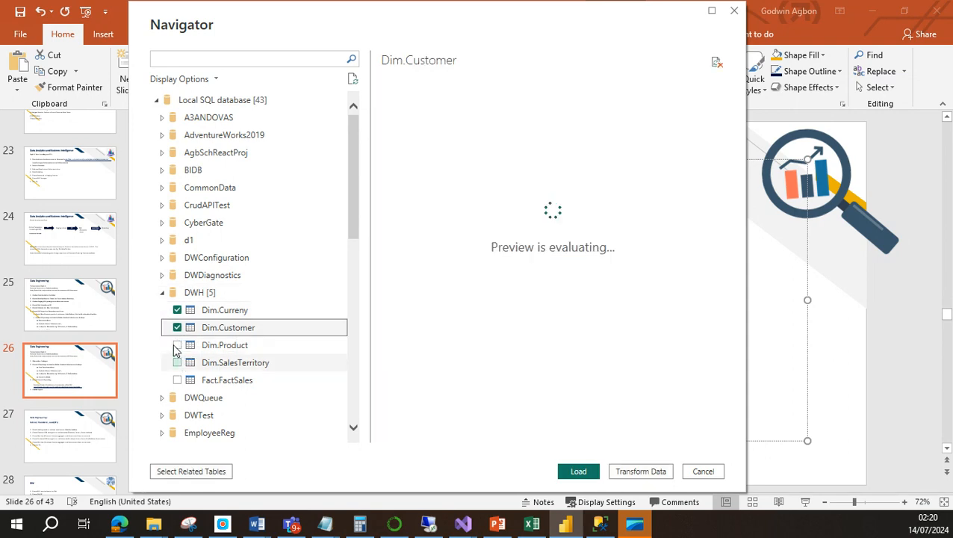
left_click(177, 345)
left_click(177, 362)
left_click(177, 380)
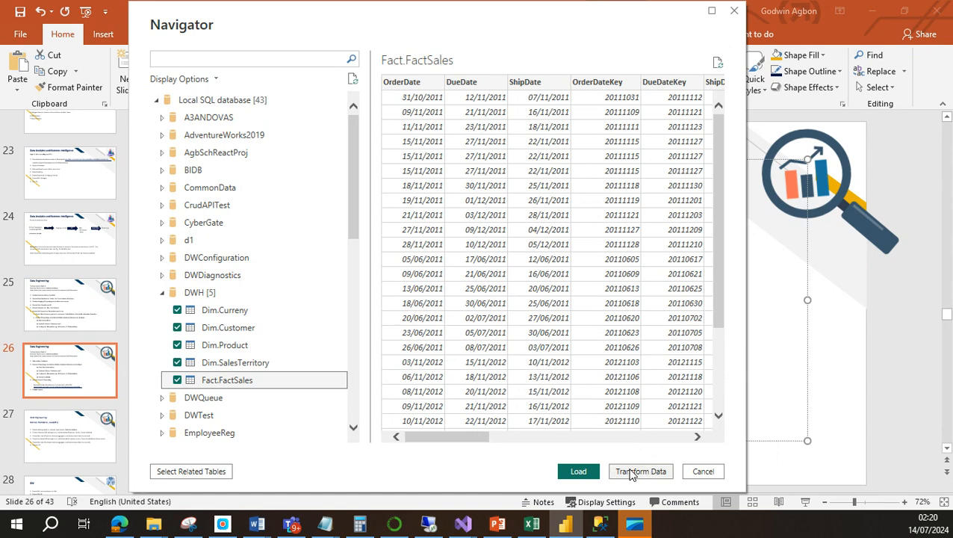
left_click(580, 473)
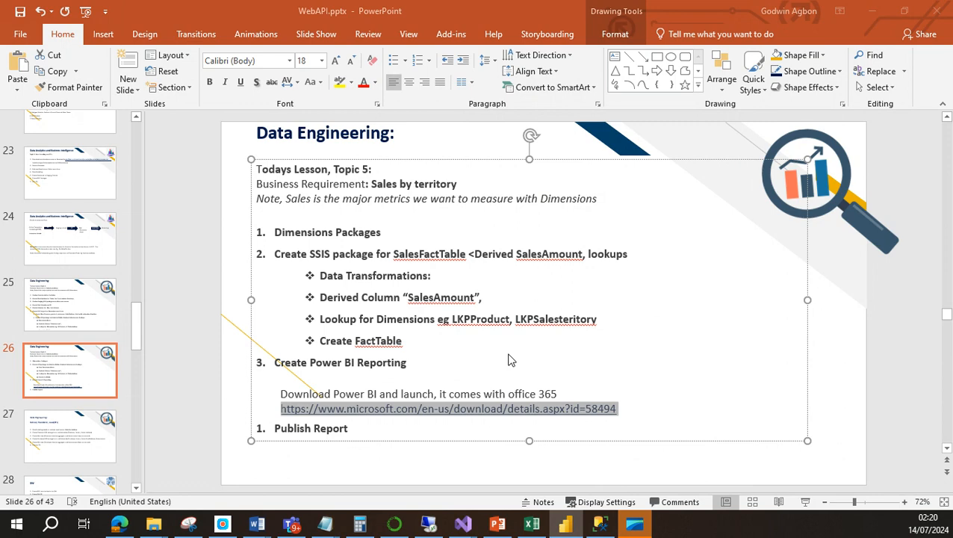
Minimize PowerPoint and SQL Server Management Studio to bring up the Power BI Desktop report.
left_click(873, 14)
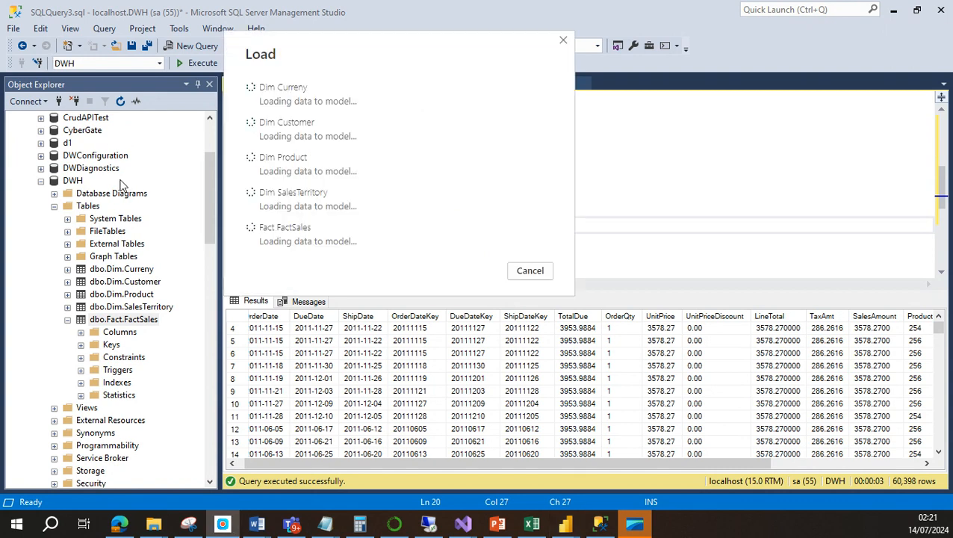
left_click_drag(474, 68, 524, 104)
left_click(895, 10)
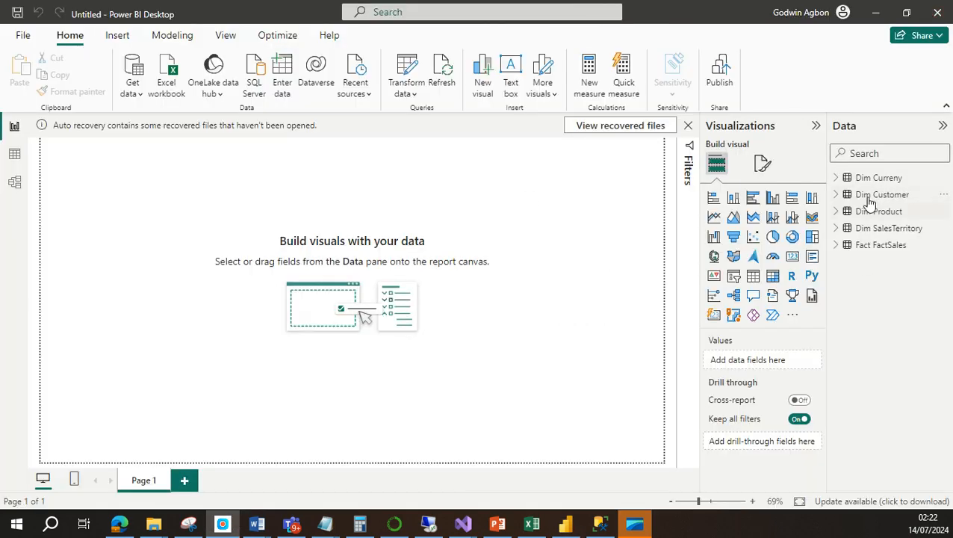
Examine the fields of the Fact FactSales and Dim SalesTerritory tables, collapsing each one after viewing.
left_click(836, 247)
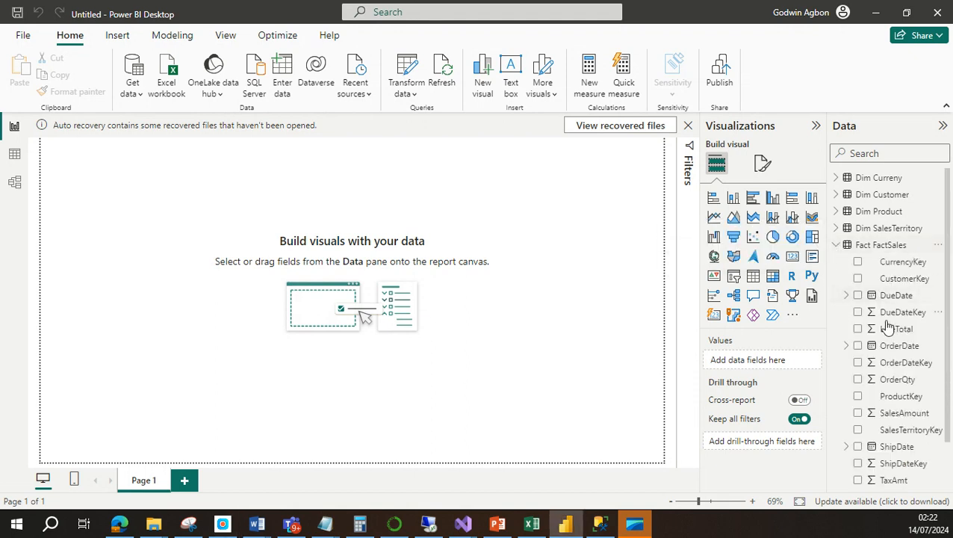
scroll(917, 358, "down", 1)
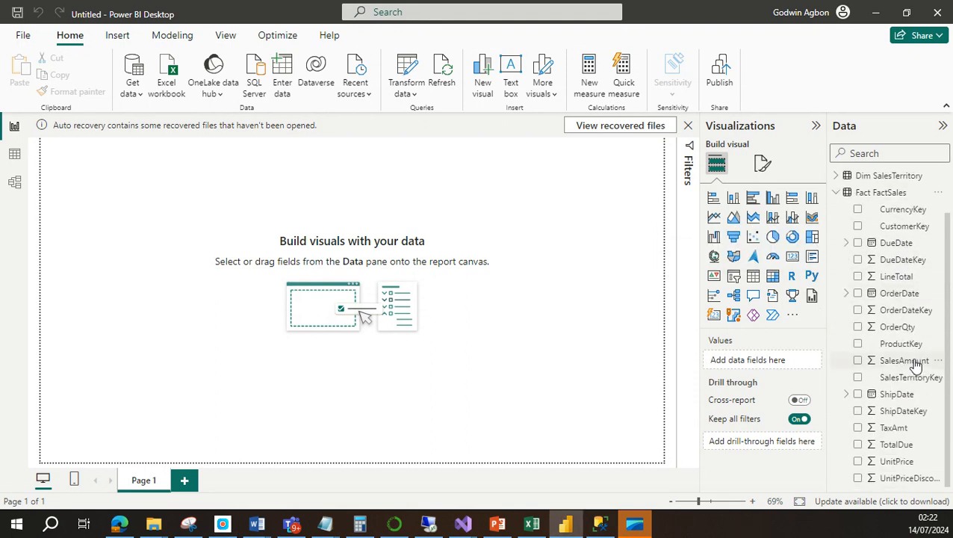
scroll(916, 364, "up", 1)
left_click(836, 245)
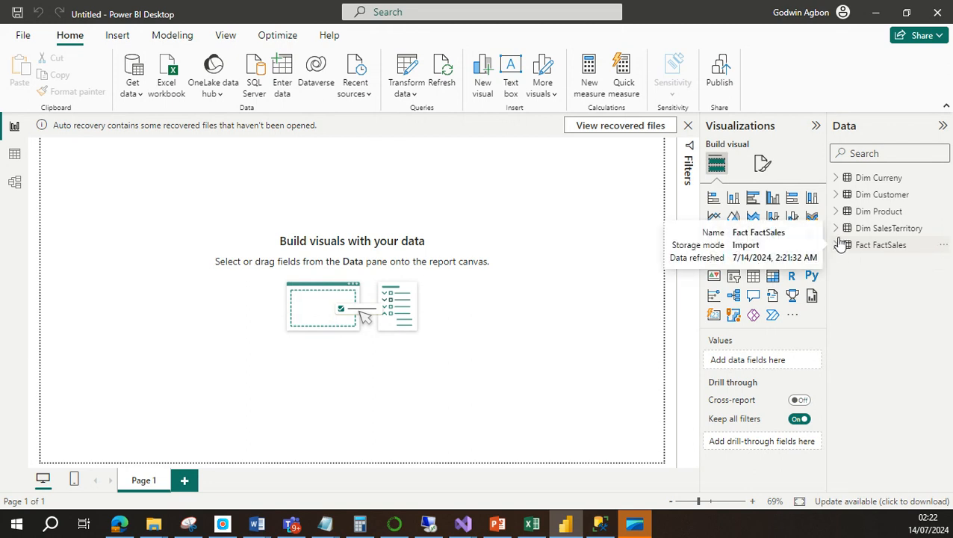
left_click(836, 229)
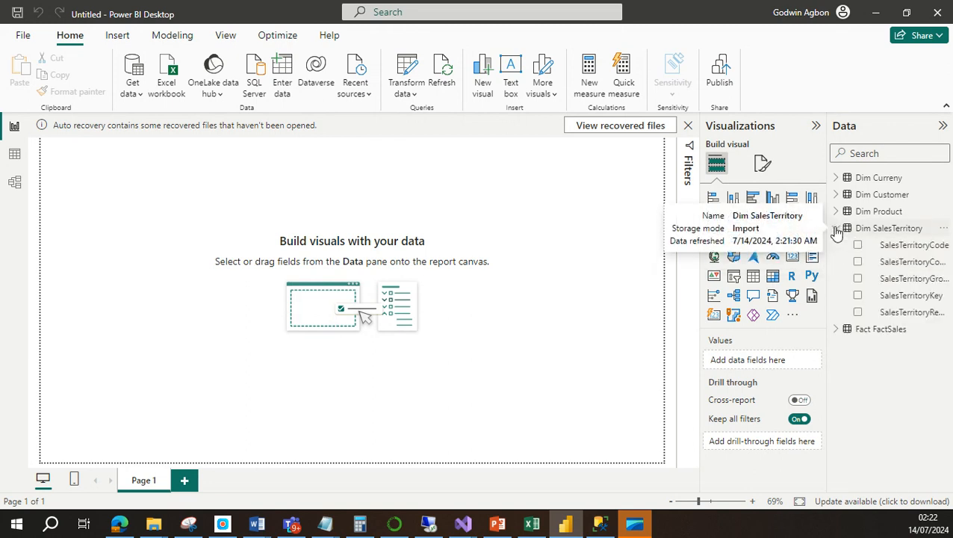
left_click(837, 229)
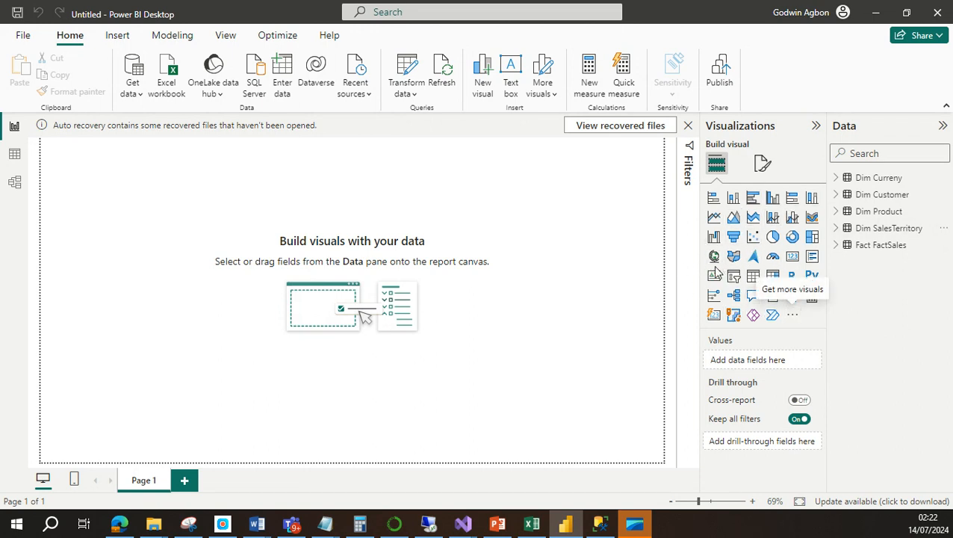
Open the model view and examine the relationships between Fact FactSales and the dimension tables.
left_click(15, 183)
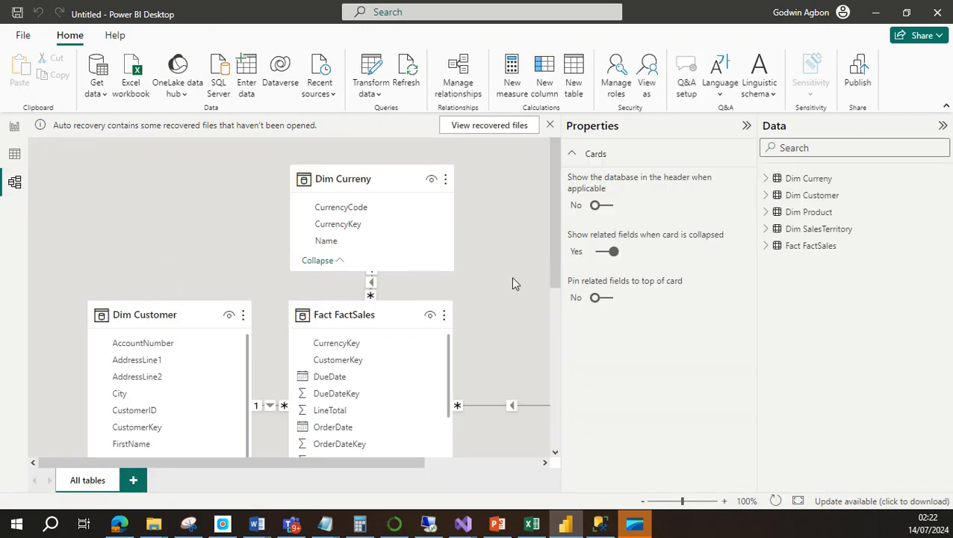
left_click_drag(554, 262, 554, 314)
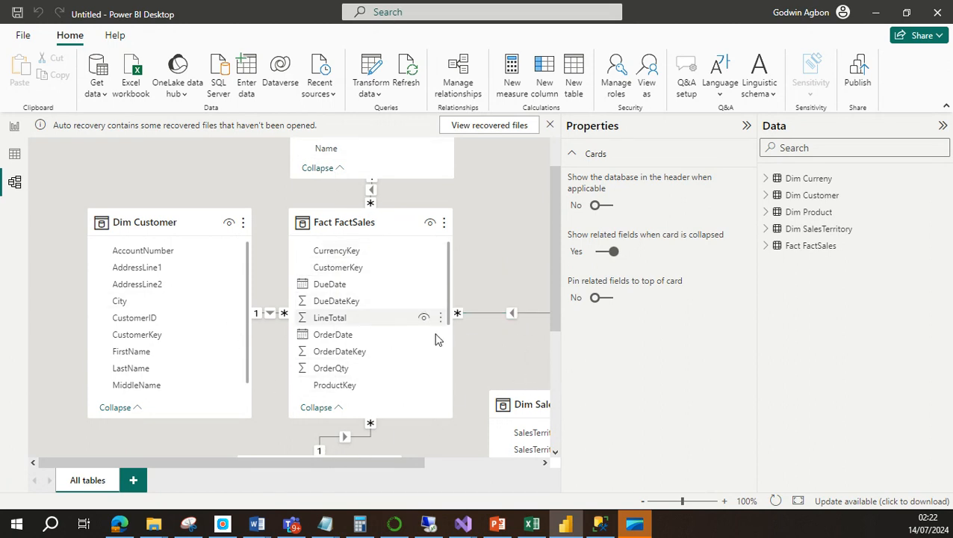
left_click_drag(559, 283, 550, 239)
scroll(538, 243, "up", 2)
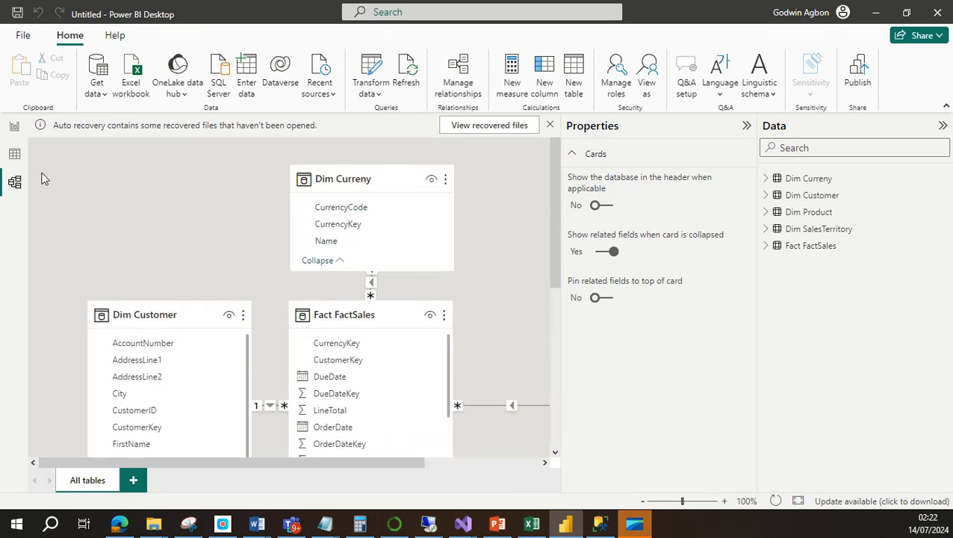
Return to the report view and add a clustered bar chart to Page 1.
left_click(15, 126)
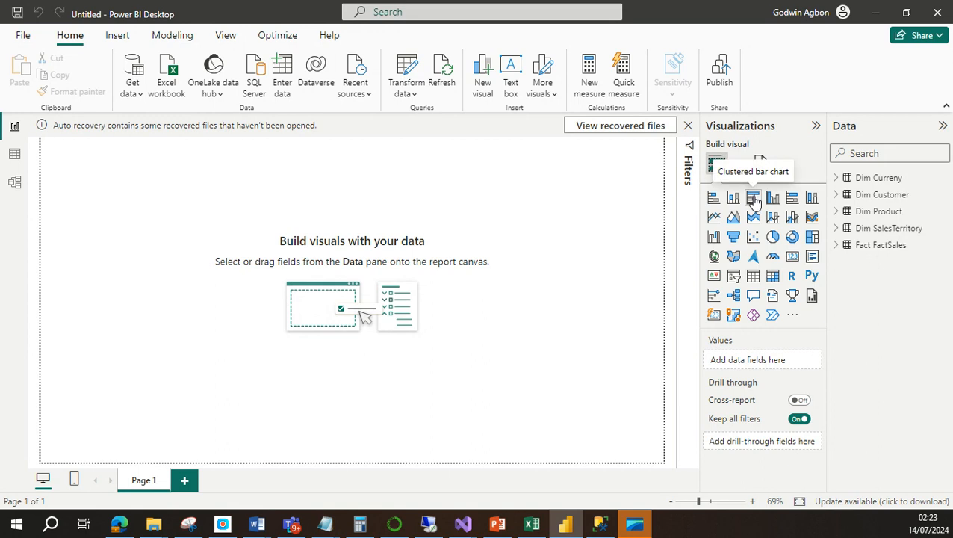
left_click(713, 198)
left_click(142, 247)
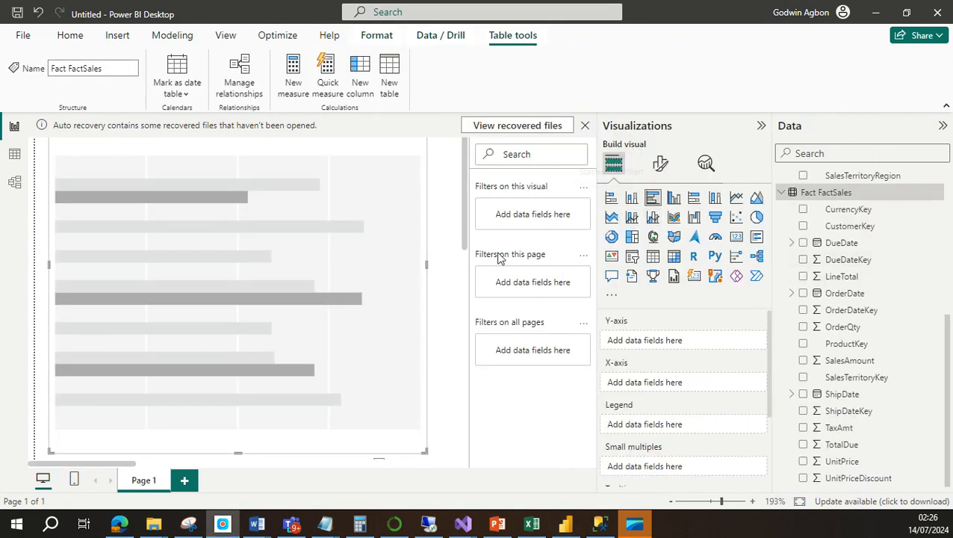
scroll(367, 283, "up", 1)
scroll(367, 283, "down", 2)
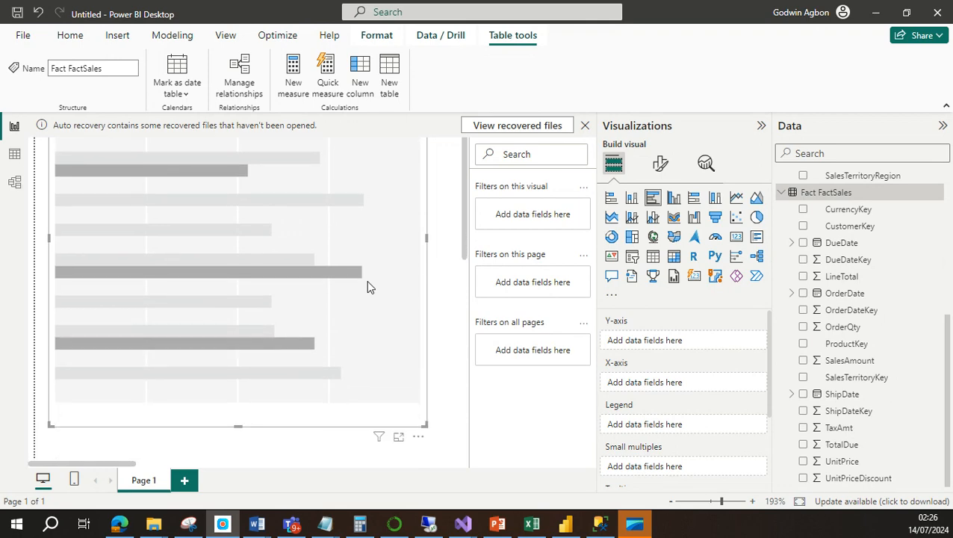
Switch to PowerPoint, highlight the business requirement "Sales by territory" on the slide, and return to Power BI Desktop.
left_click(499, 526)
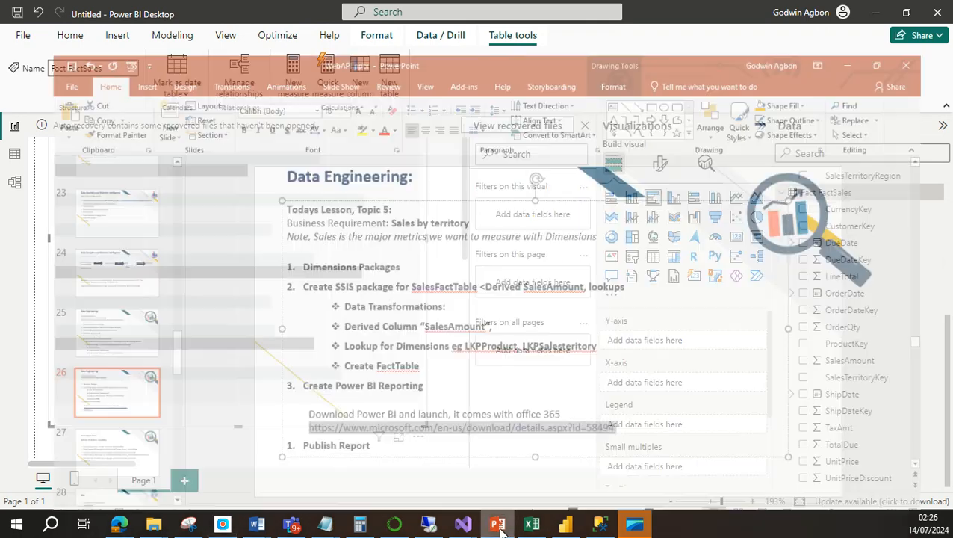
left_click_drag(373, 184, 455, 183)
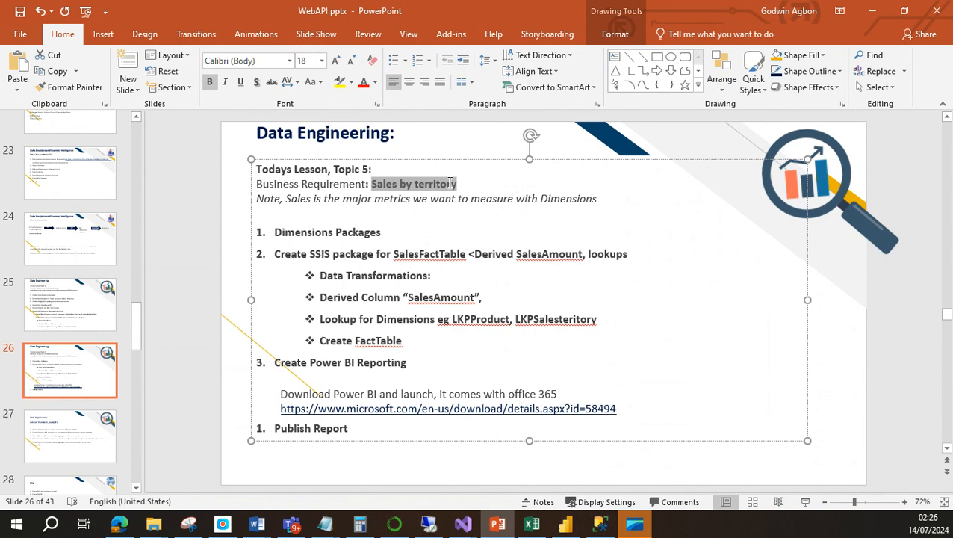
left_click(872, 12)
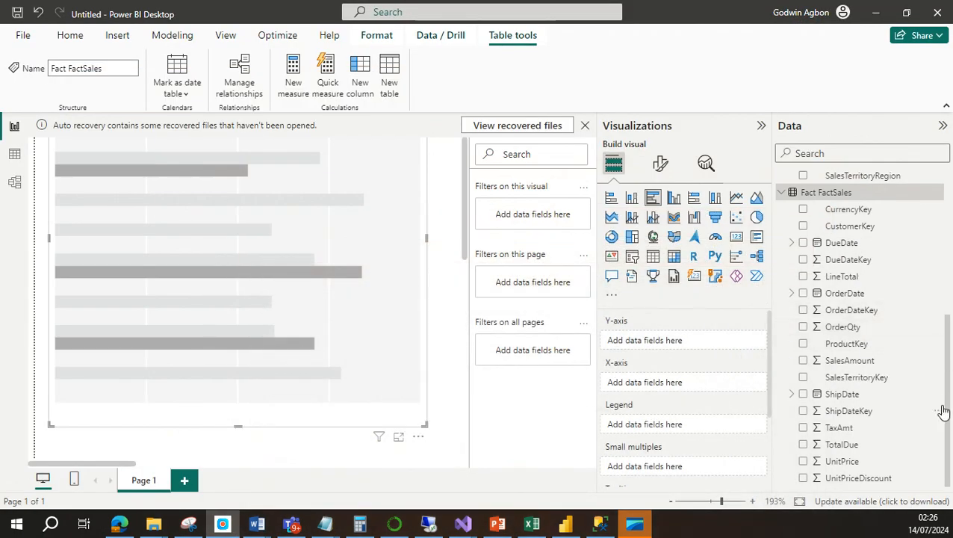
Add SalesAmount from Fact FactSales to the bar chart's X-axis and locate the Dim SalesTerritory fields.
scroll(852, 323, "up", 3)
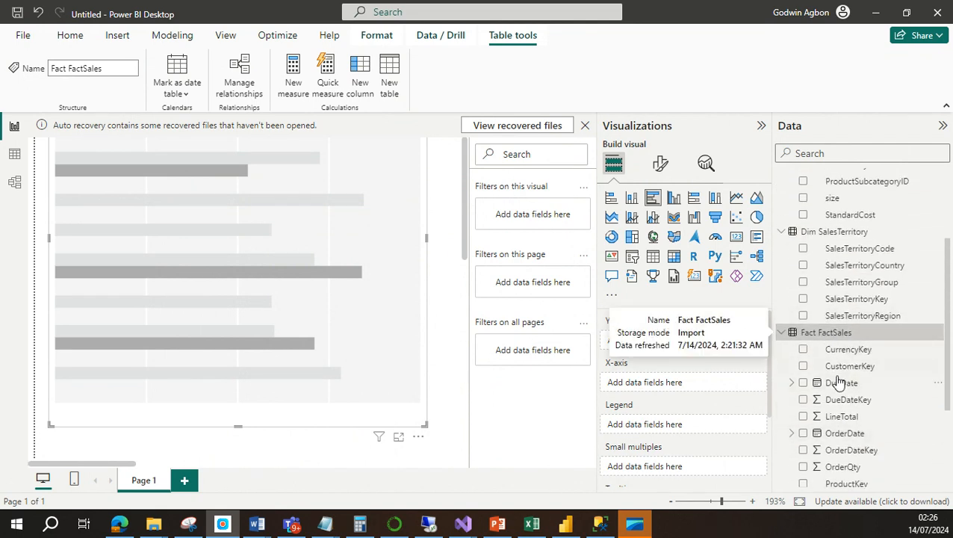
scroll(839, 387, "down", 2)
scroll(839, 387, "down", 2)
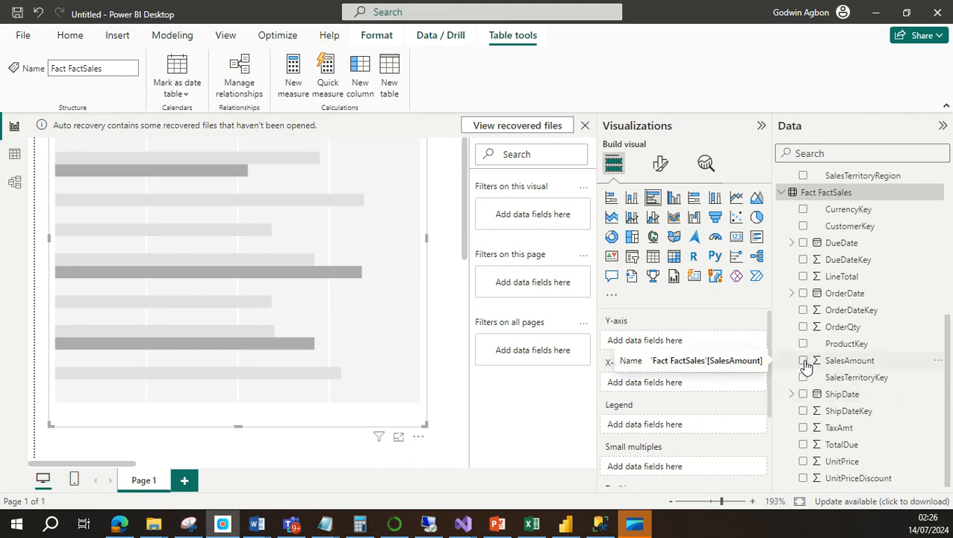
left_click(914, 363)
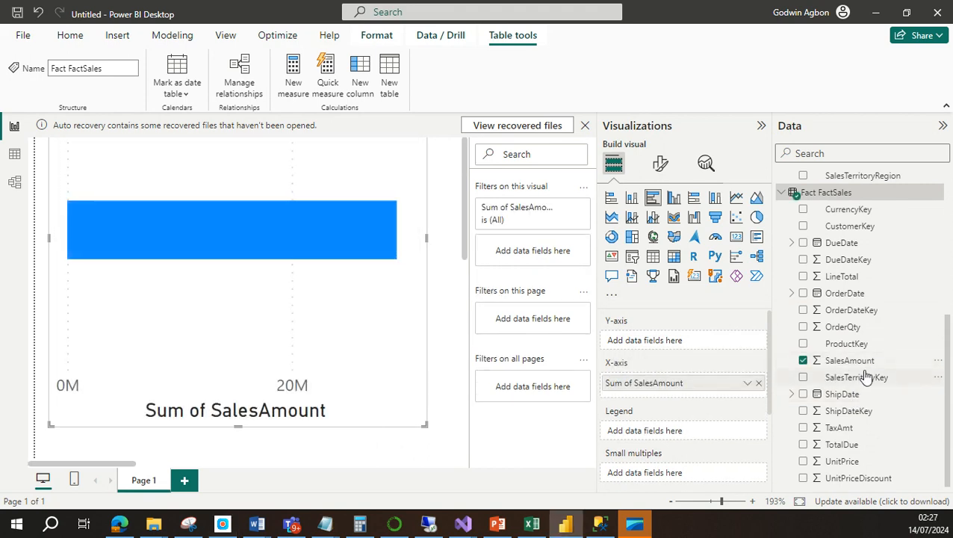
left_click_drag(948, 348, 950, 243)
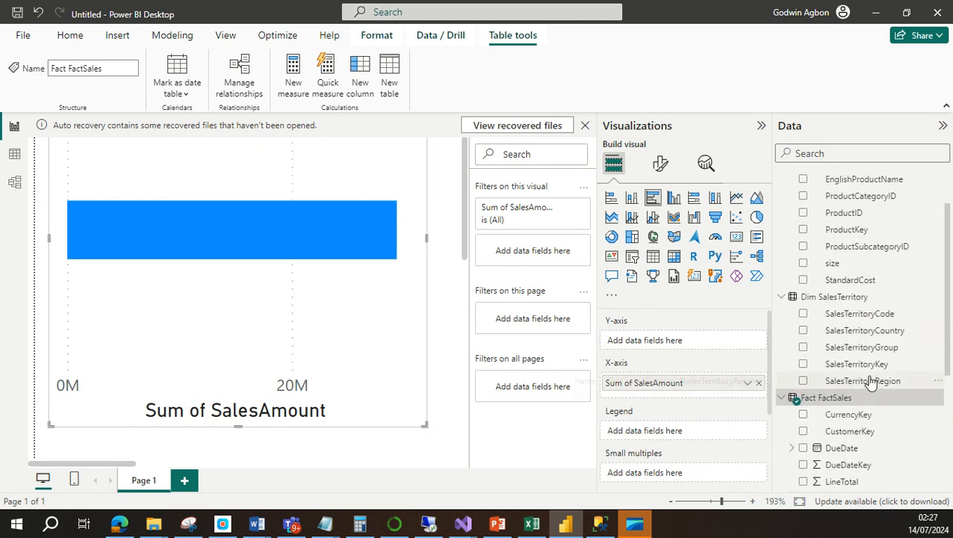
Add SalesTerritoryCountry from Dim SalesTerritory to the bar chart's Y-axis and review the sales bars per country.
left_click(803, 331)
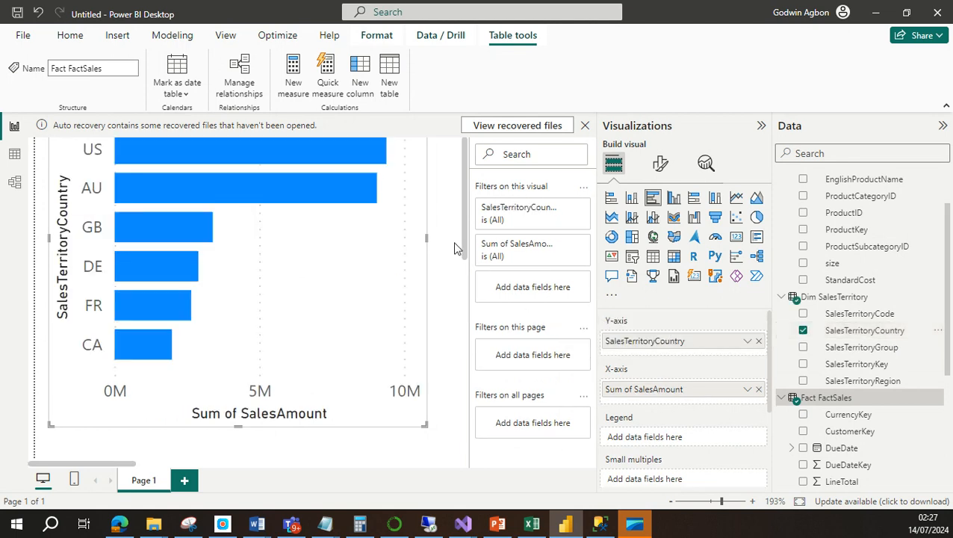
left_click_drag(466, 238, 467, 203)
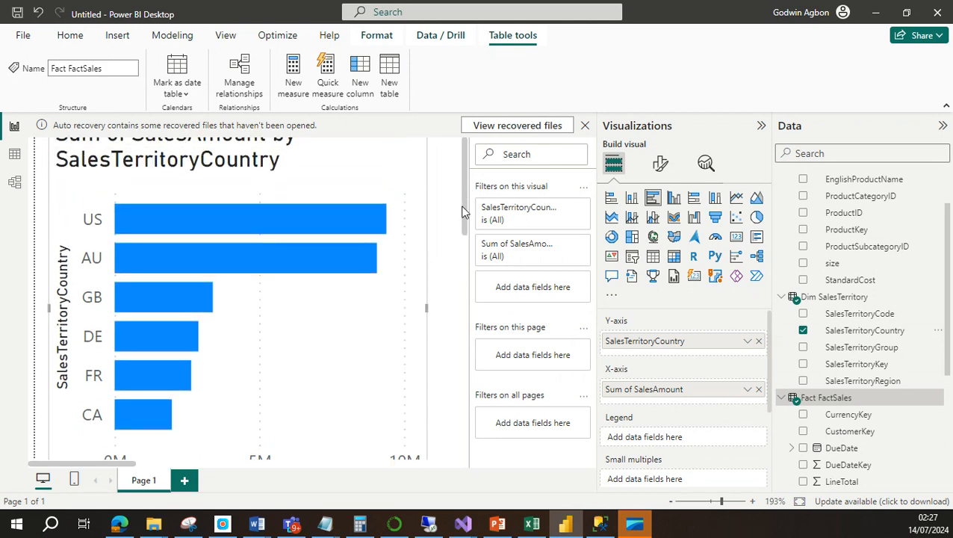
scroll(372, 225, "down", 3)
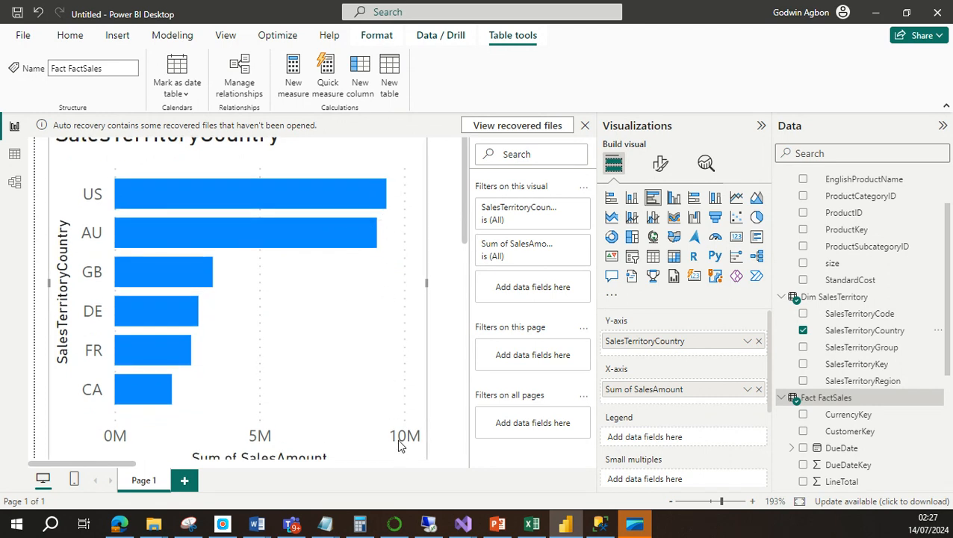
scroll(402, 445, "down", 3)
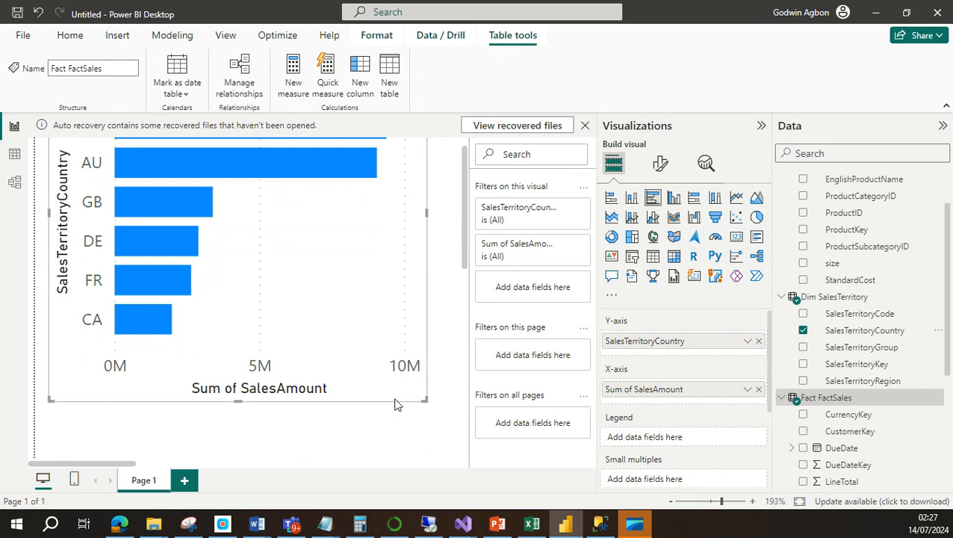
scroll(397, 404, "up", 3)
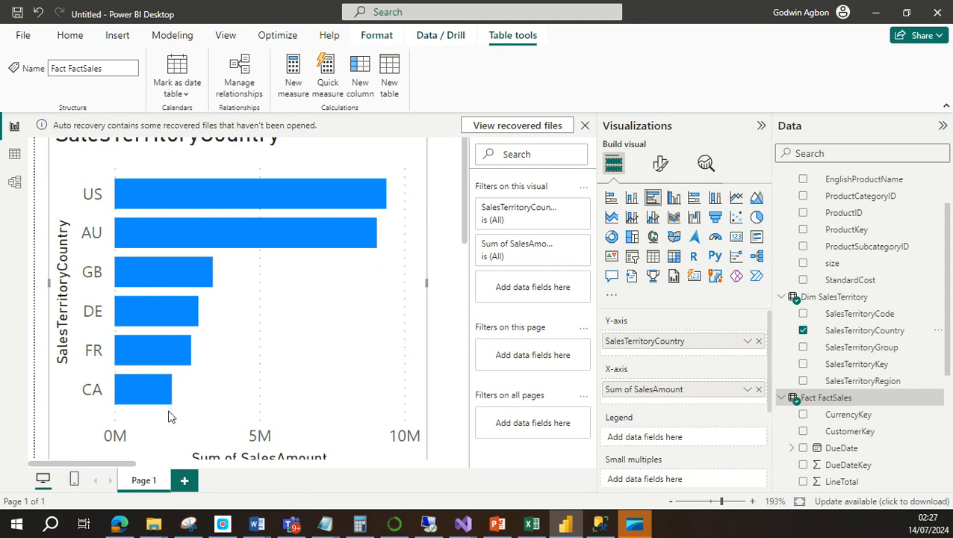
scroll(169, 416, "down", 2)
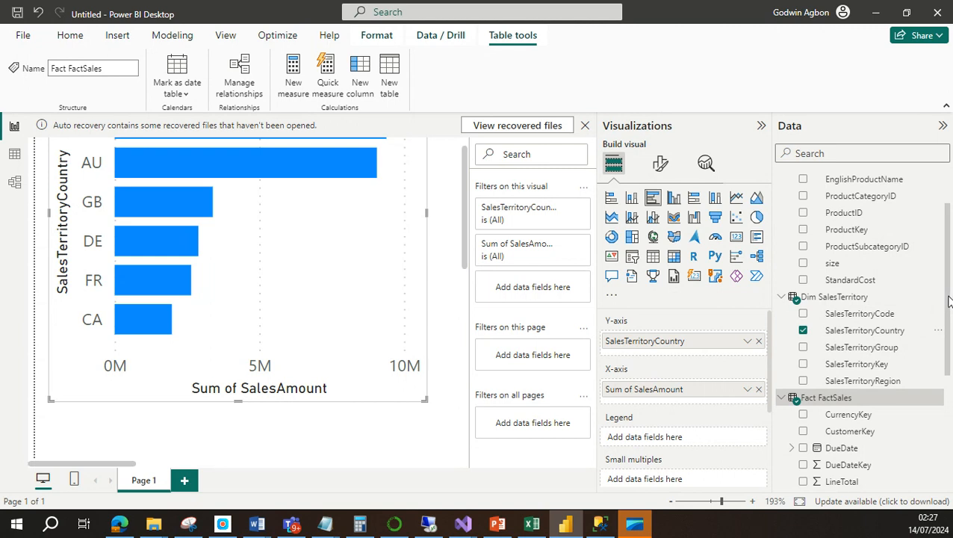
Try splitting the bar chart by ProductID from Dim Product as legend and examine the enlarged chart.
scroll(871, 269, "up", 2)
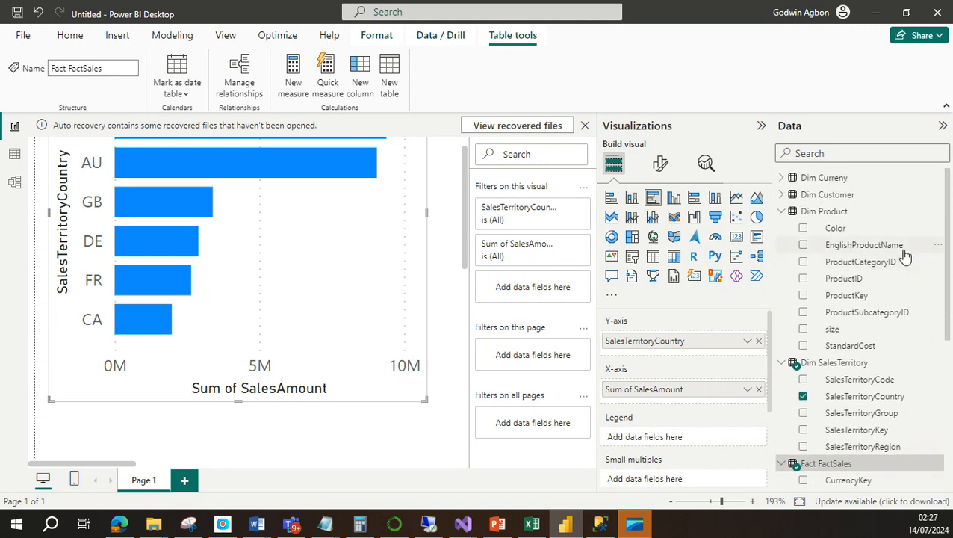
left_click(803, 280)
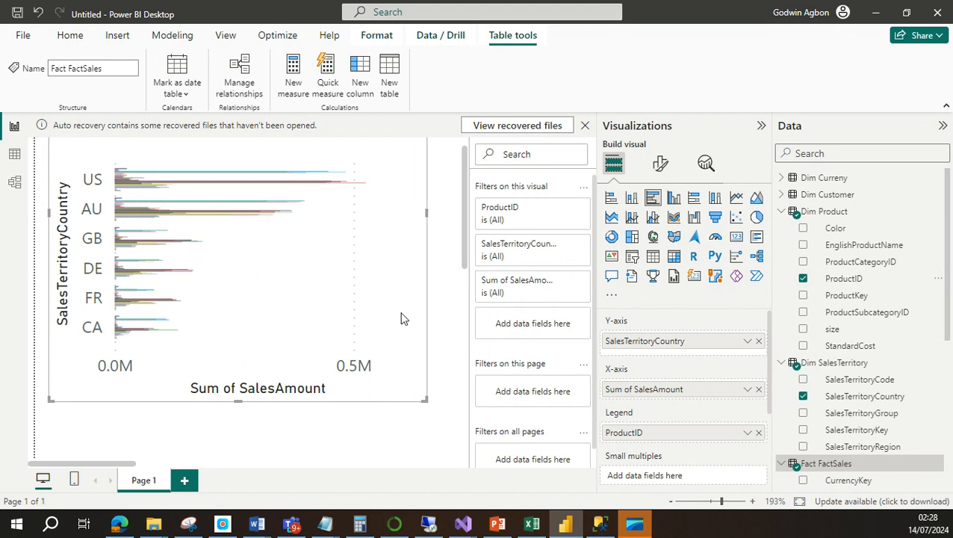
left_click_drag(725, 502, 732, 504)
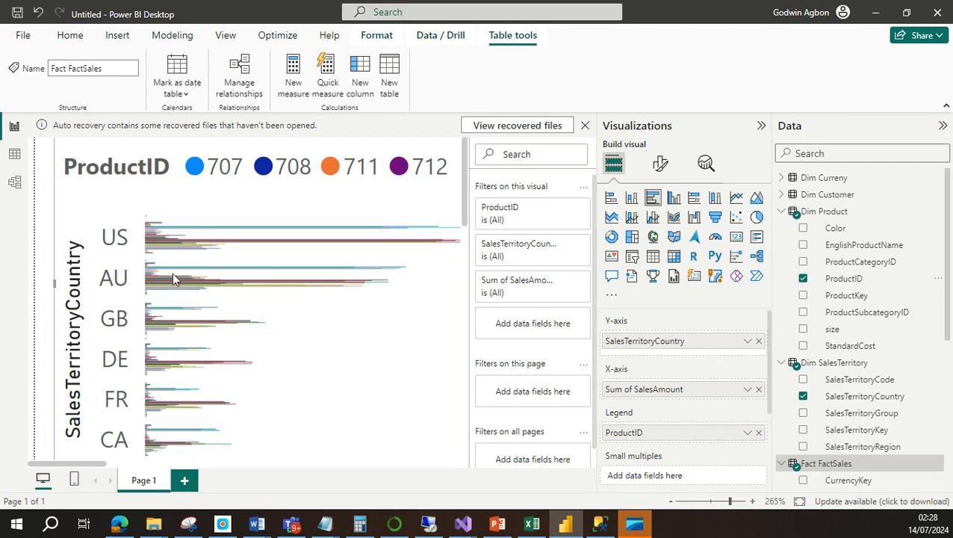
scroll(209, 343, "down", 2)
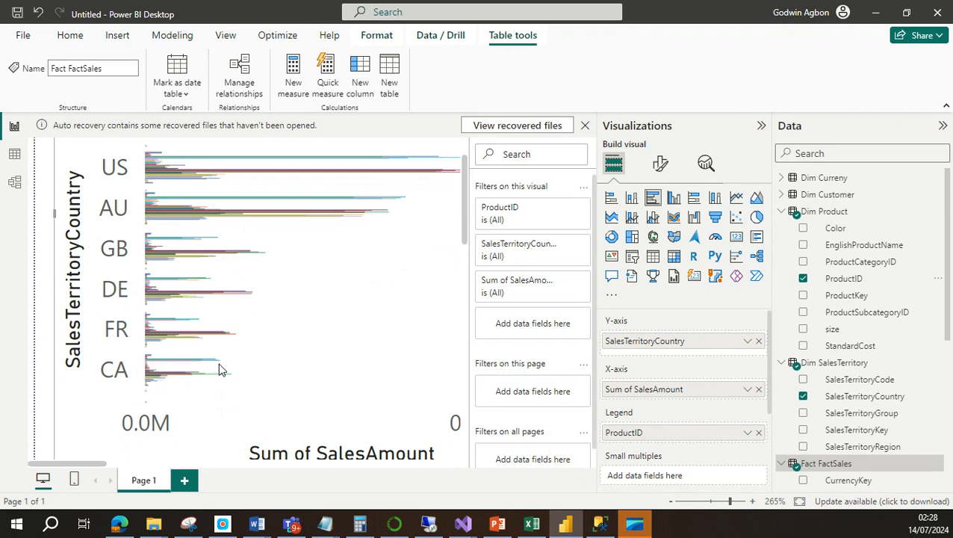
scroll(220, 369, "down", 3)
scroll(228, 373, "up", 3)
scroll(230, 359, "up", 2)
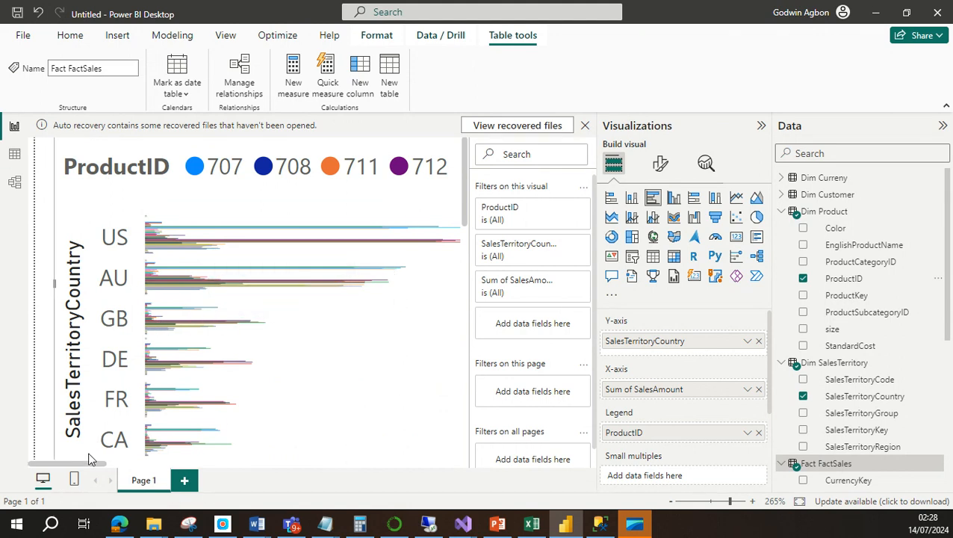
left_click_drag(88, 463, 105, 480)
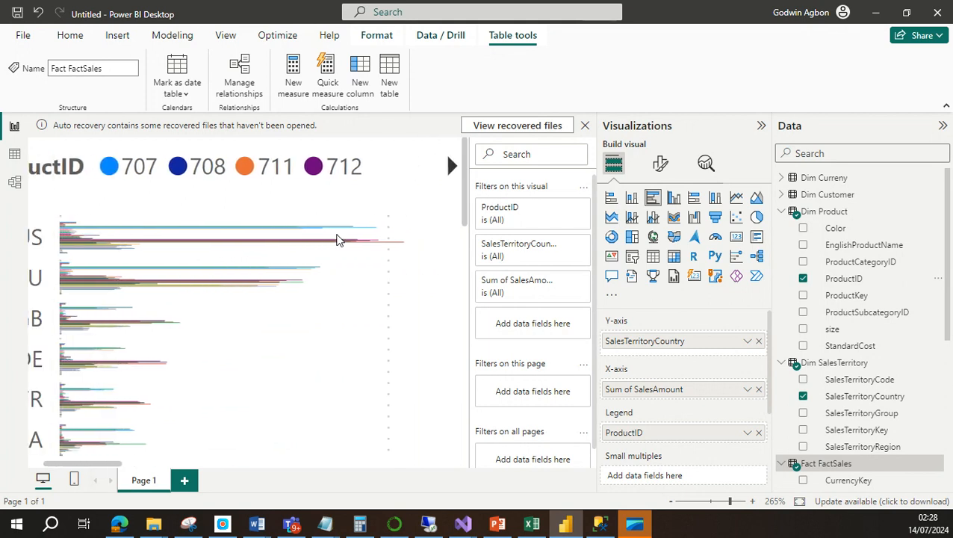
Page through the ProductID legend entries and remove ProductID from the bar chart.
left_click(452, 167)
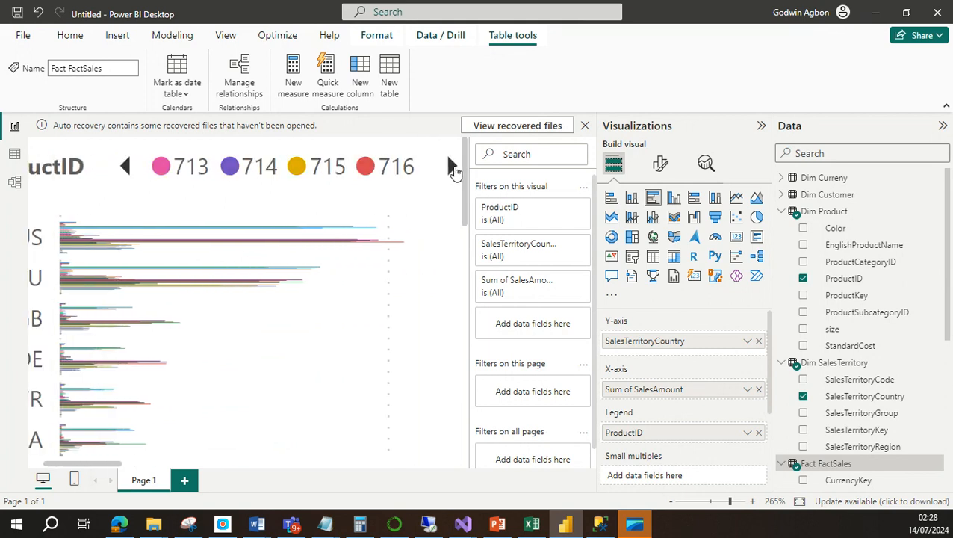
left_click(452, 167)
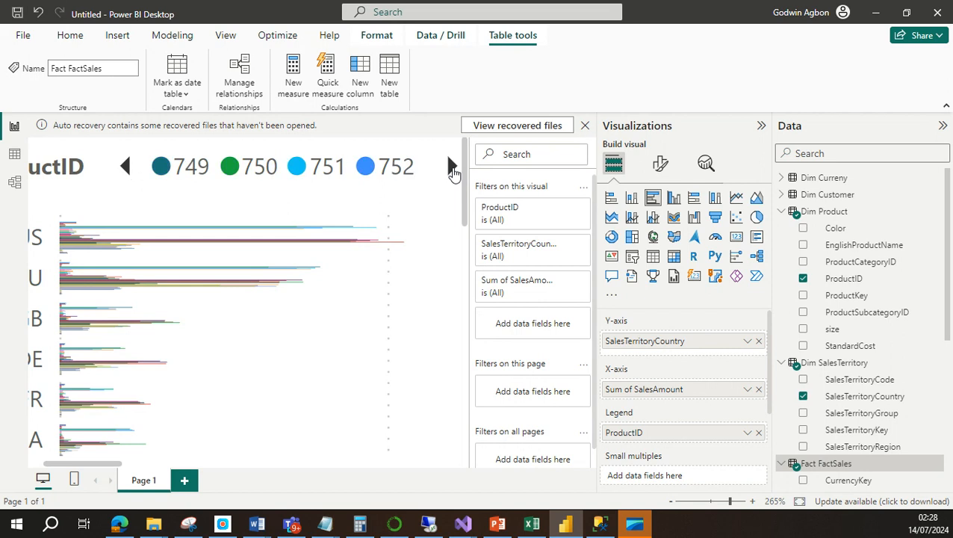
left_click(452, 168)
left_click(452, 167)
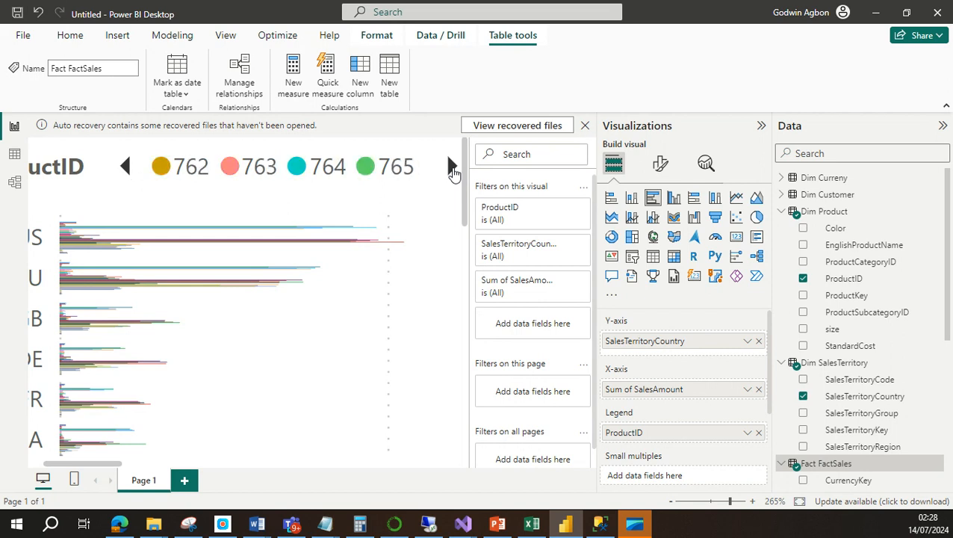
left_click(452, 167)
left_click(451, 167)
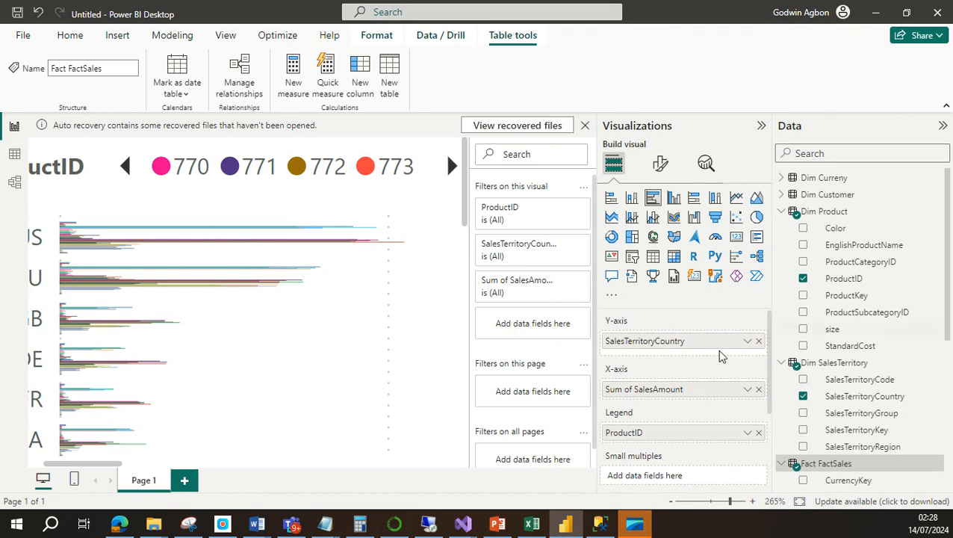
left_click(803, 280)
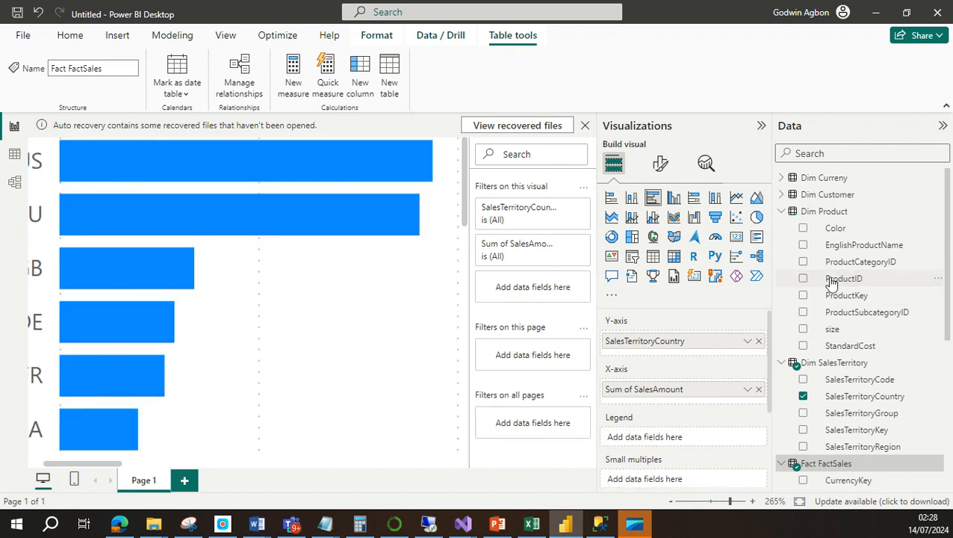
Add CurrencyCode from Dim Curreny as the bar chart's legend and review the chart down to its X-axis.
left_click(782, 180)
left_click(803, 195)
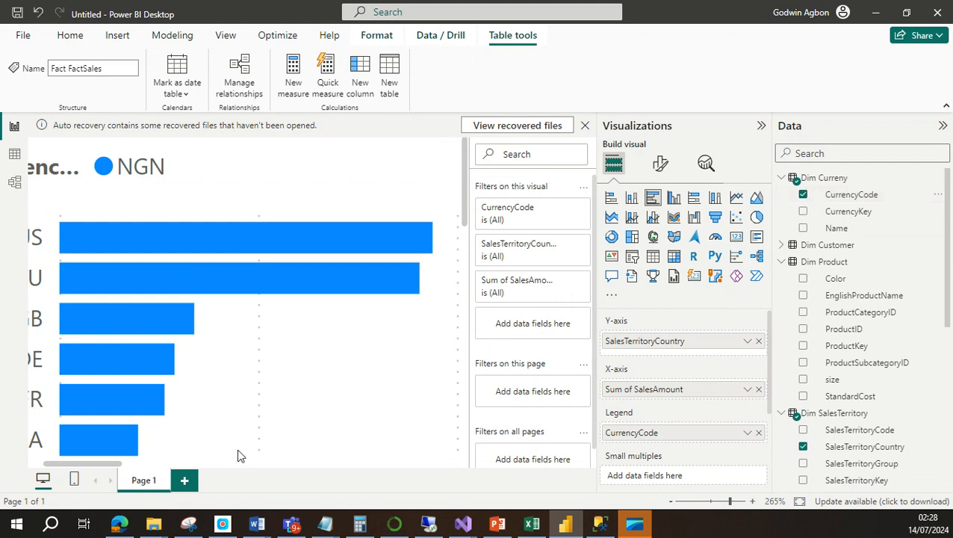
left_click_drag(81, 462, 54, 463)
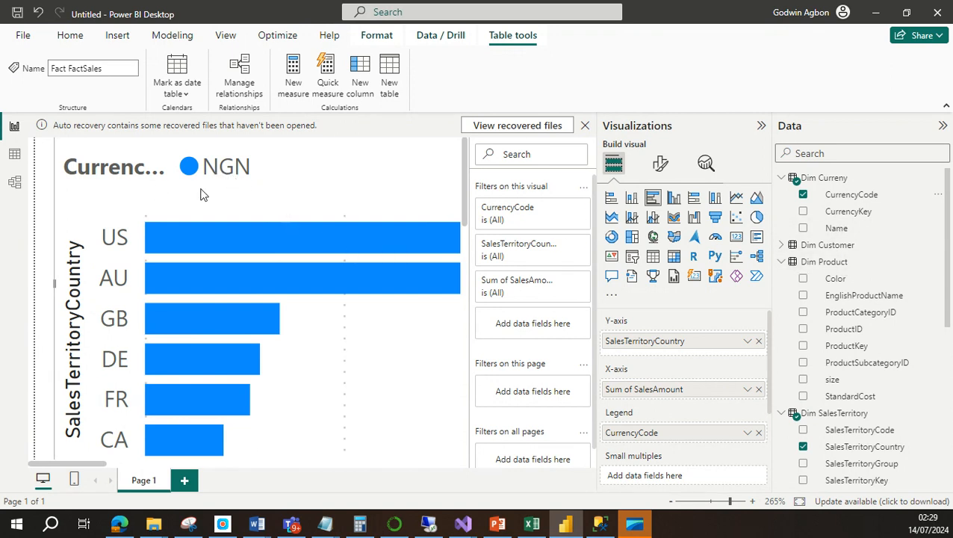
scroll(228, 215, "down", 2)
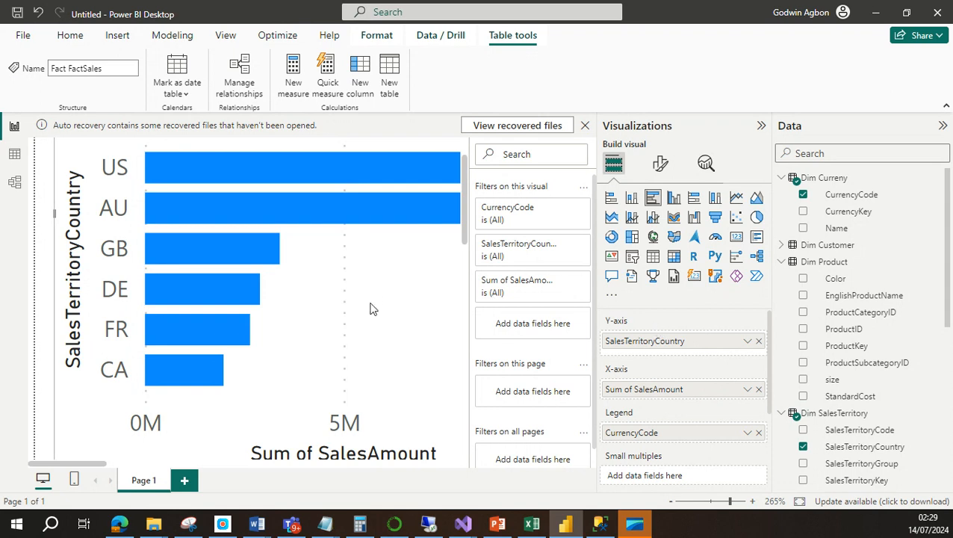
scroll(396, 307, "down", 3)
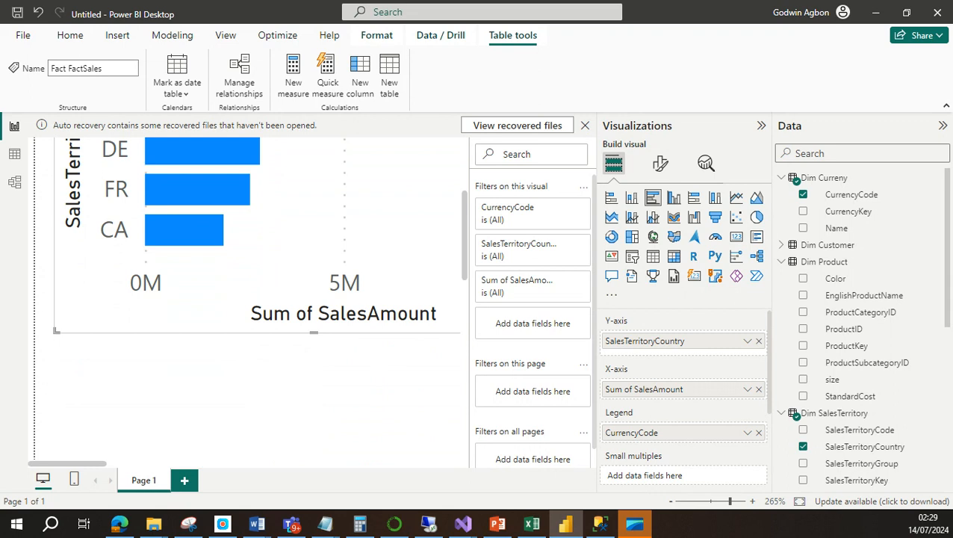
Add a slicer beneath the bar chart on Page 1 and fill it with DueDate from Fact FactSales.
left_click(173, 356)
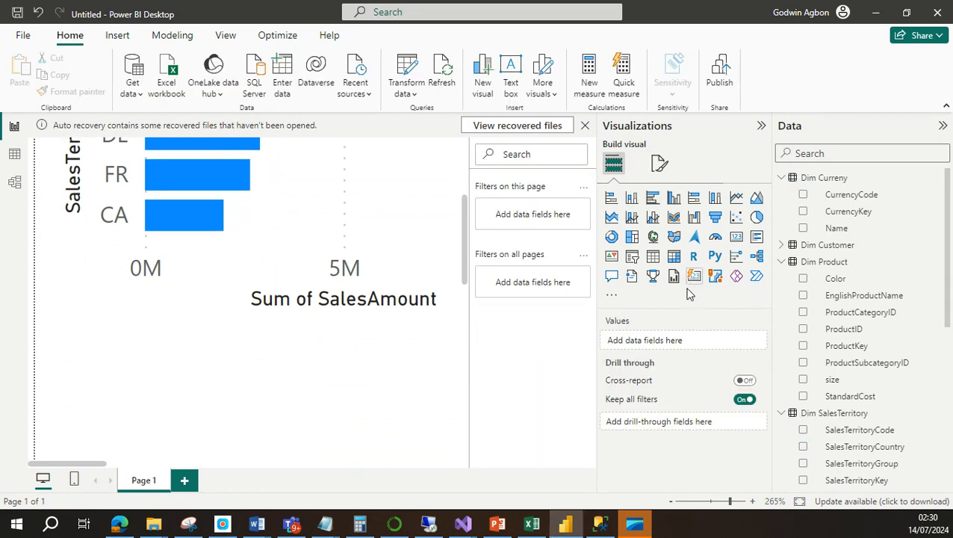
left_click(632, 261)
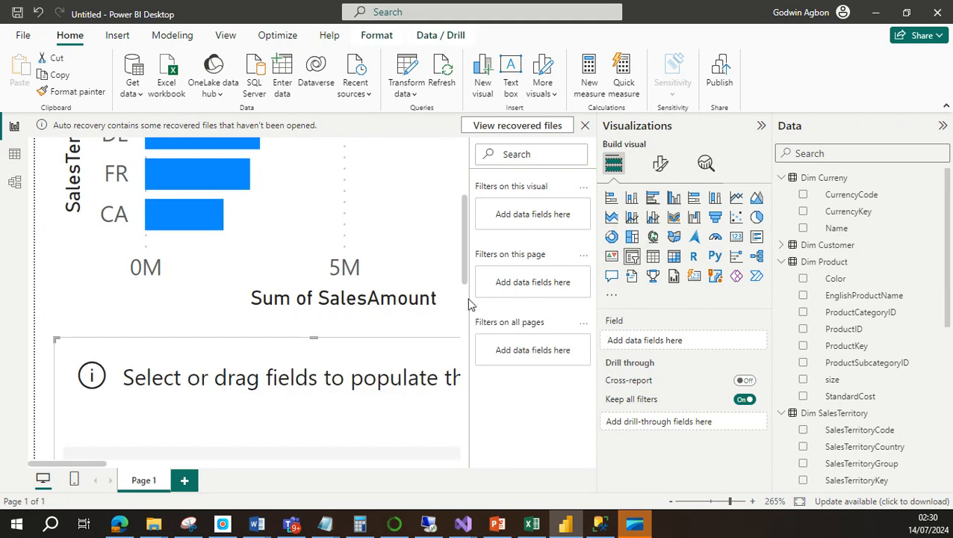
scroll(374, 366, "down", 3)
scroll(340, 373, "down", 3)
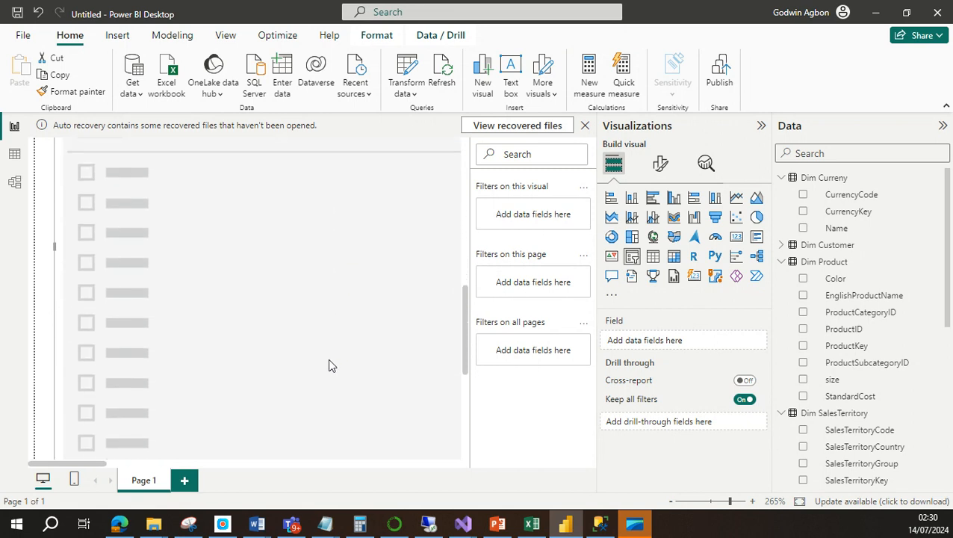
scroll(329, 359, "down", 5)
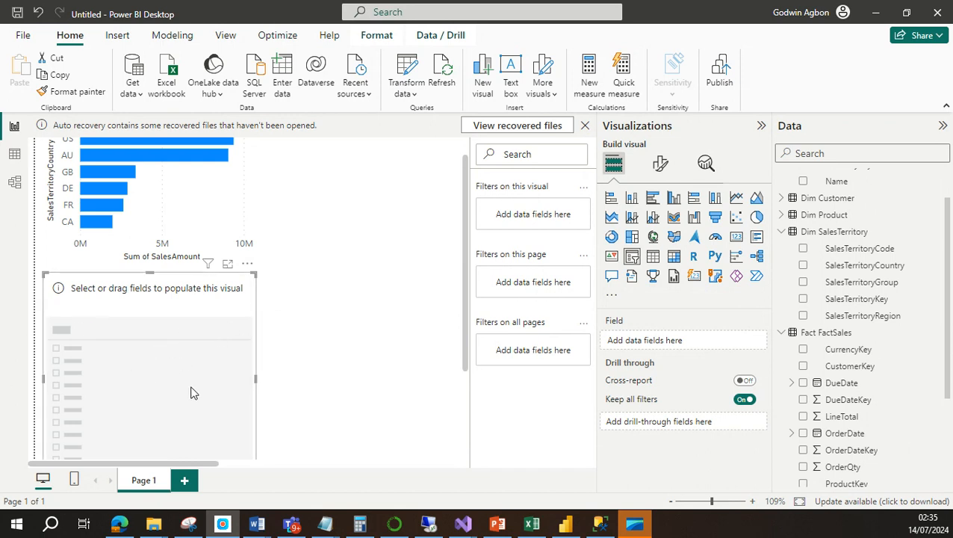
left_click(802, 383)
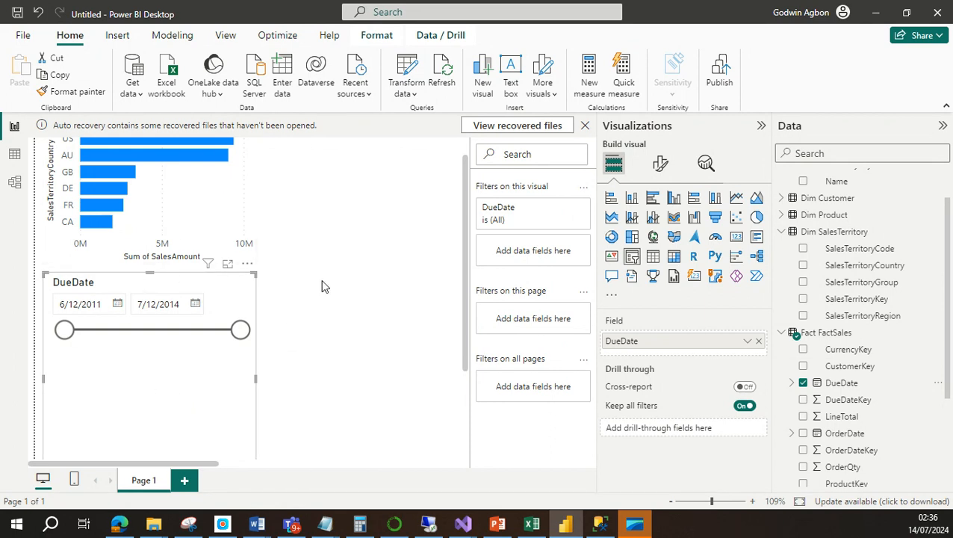
Set the DueDate slicer's end date to 12/31/2011.
scroll(323, 286, "up", 2)
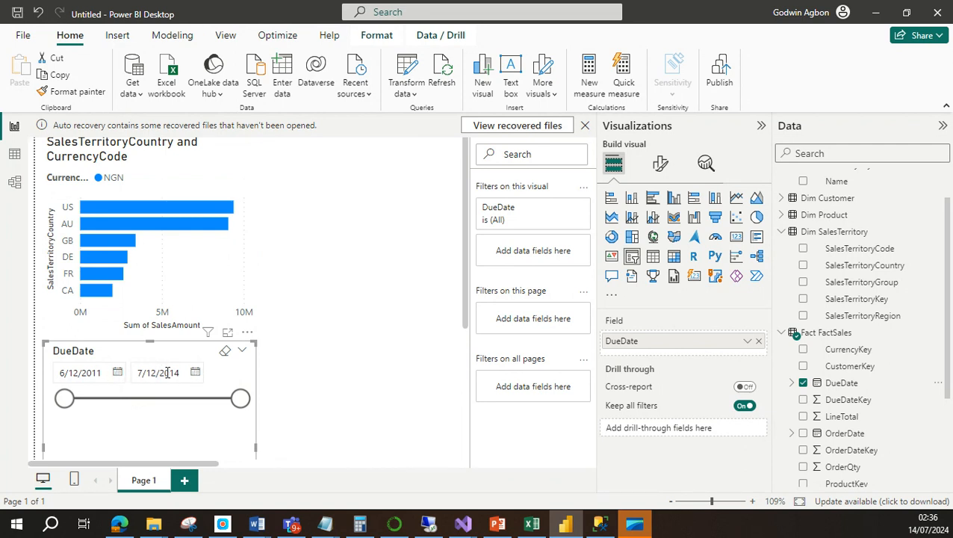
left_click(194, 374)
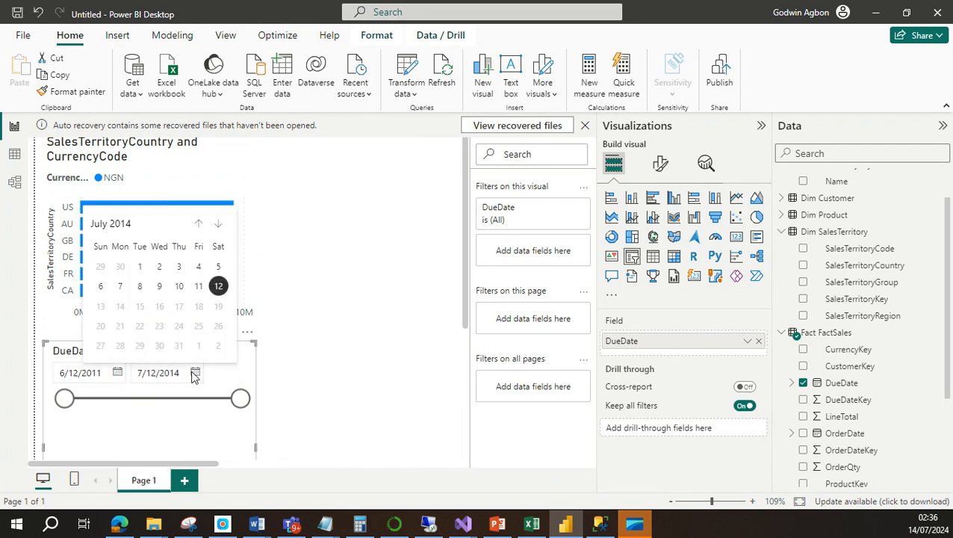
left_click(198, 224)
left_click(198, 224)
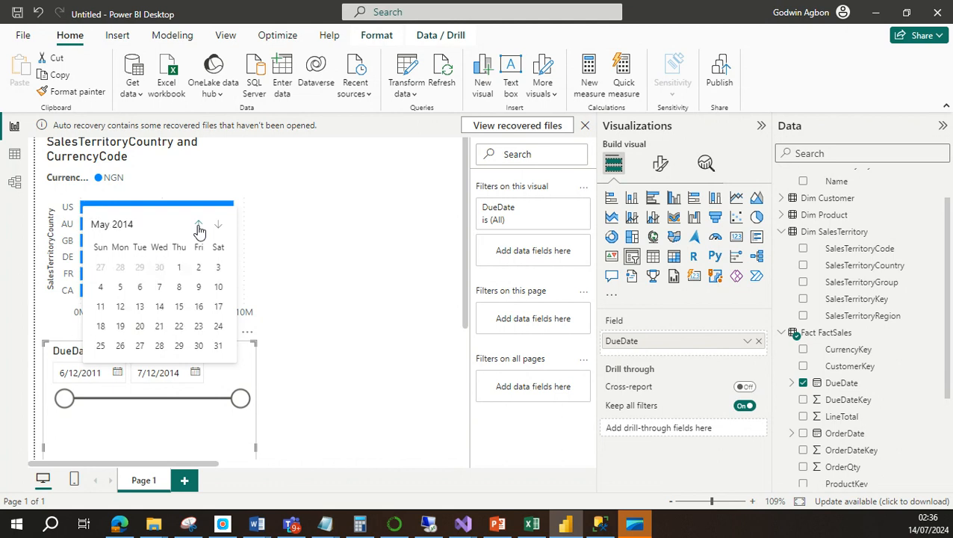
left_click(129, 226)
left_click(199, 225)
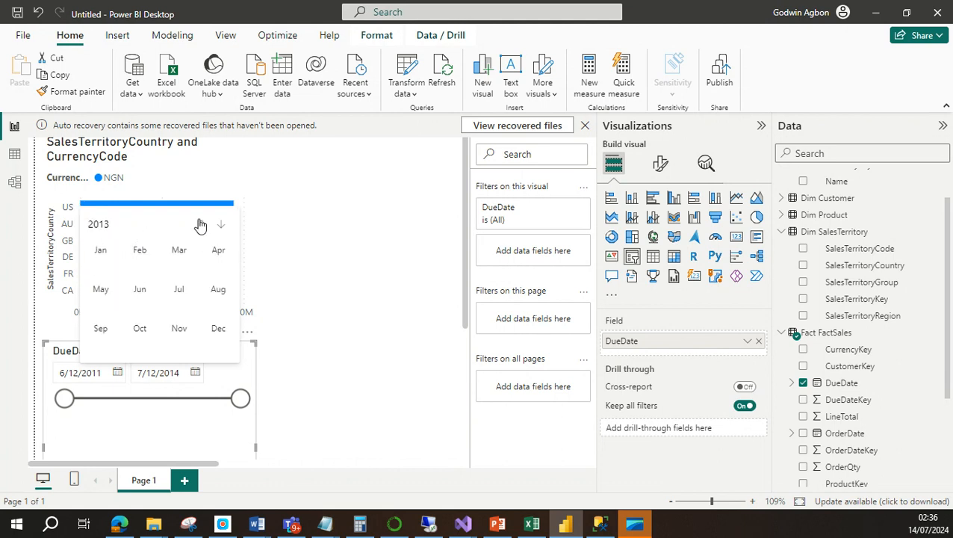
left_click(218, 330)
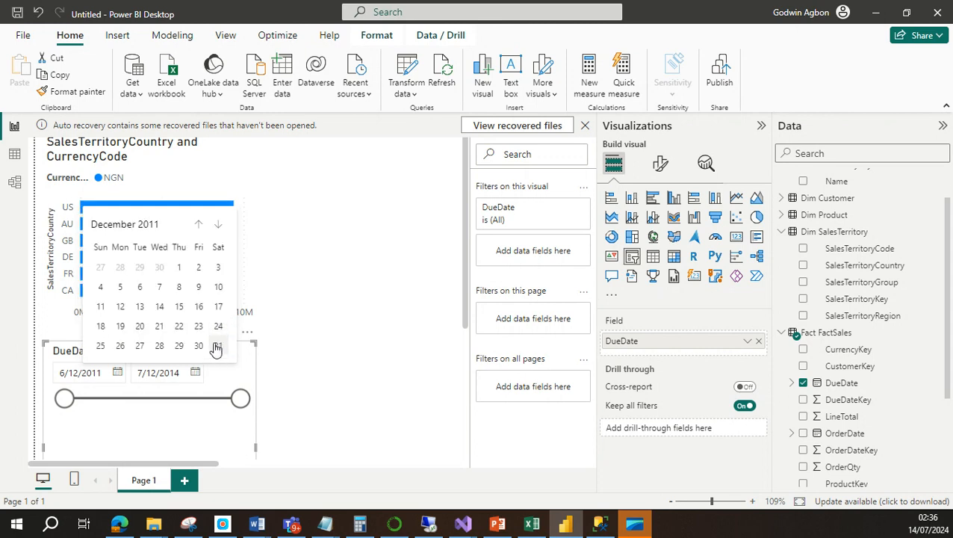
left_click(216, 344)
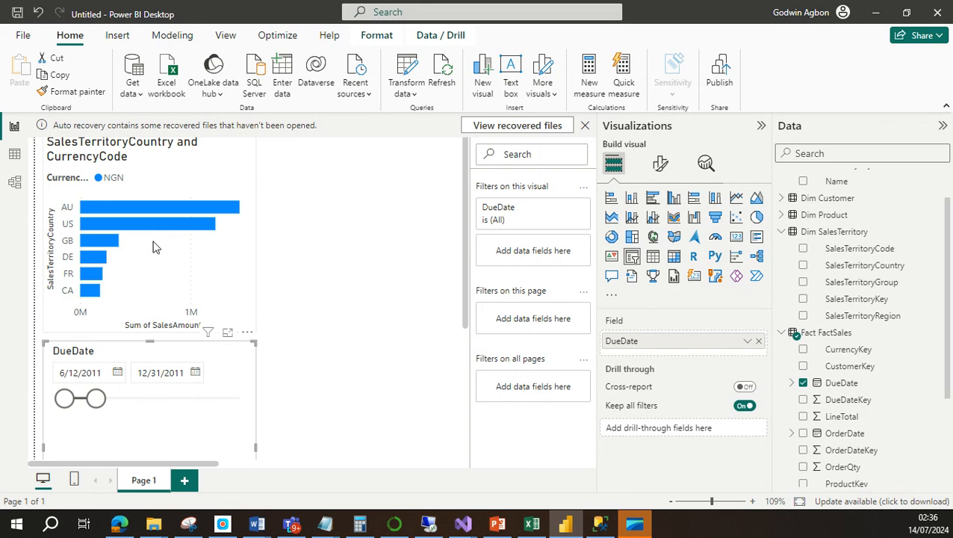
Set the DueDate slicer's end date to 12/28/2013 and review the filtered chart and slicer on the page.
left_click(195, 372)
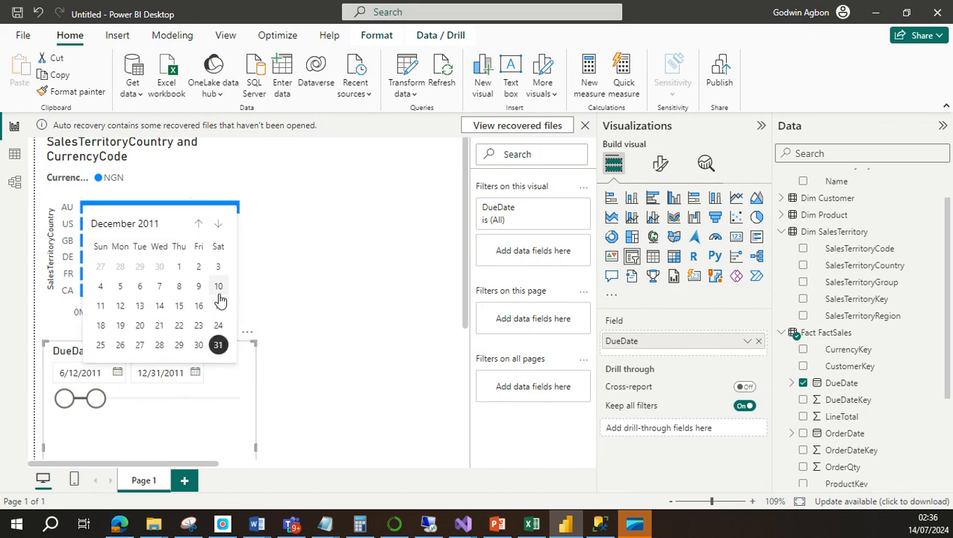
left_click(199, 226)
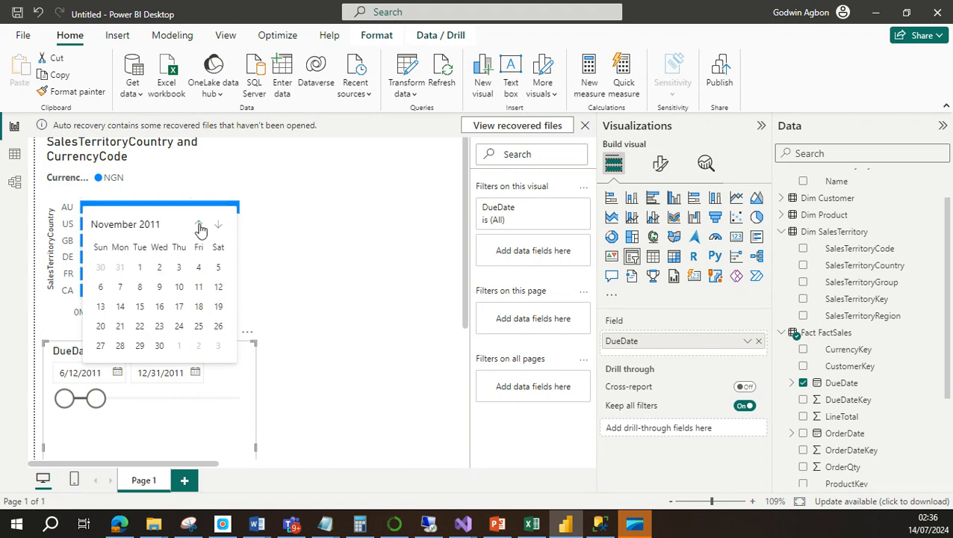
left_click(157, 224)
left_click(201, 225)
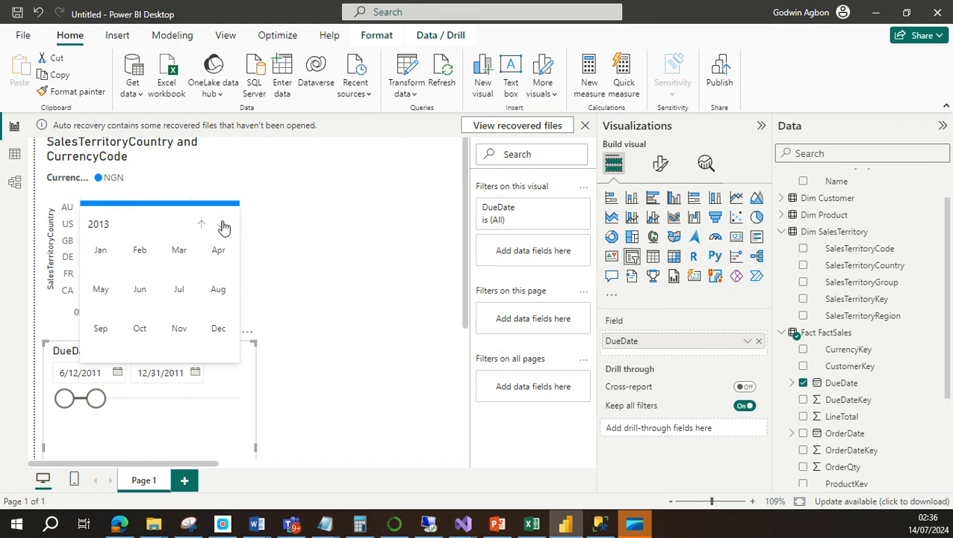
left_click(218, 328)
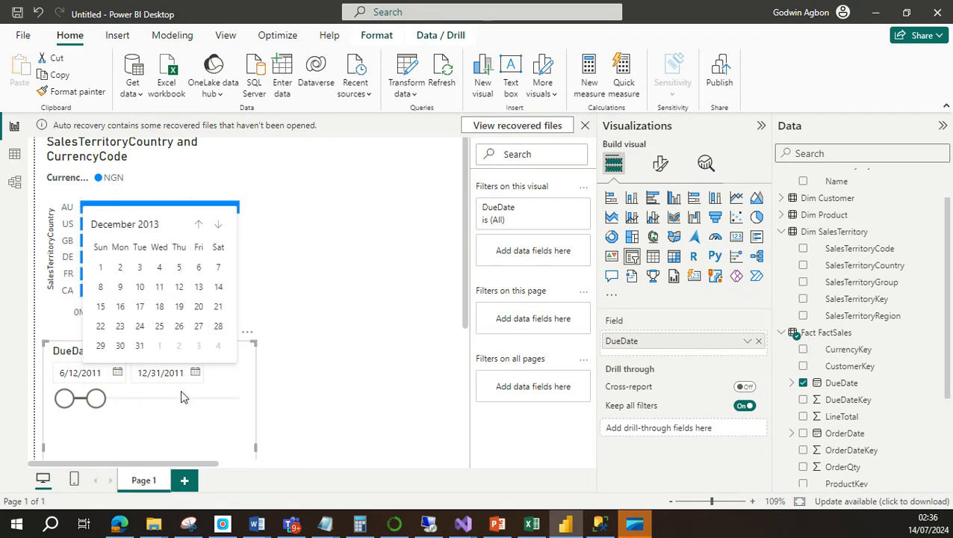
left_click(218, 327)
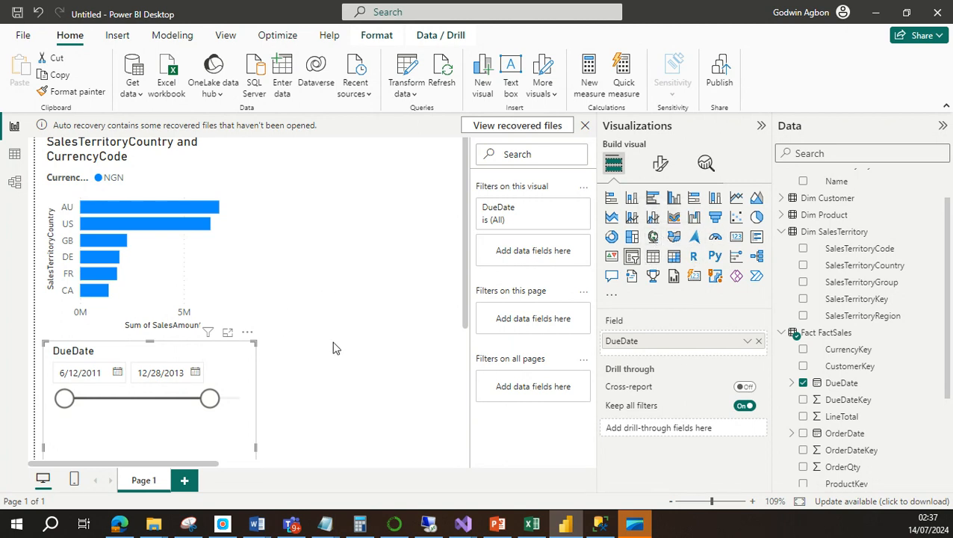
scroll(335, 351, "down", 5)
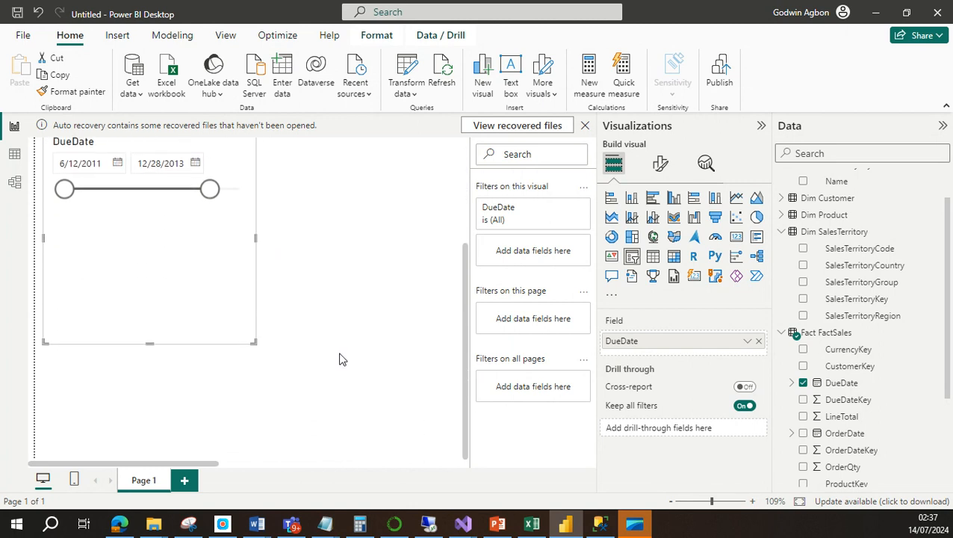
scroll(340, 358, "up", 5)
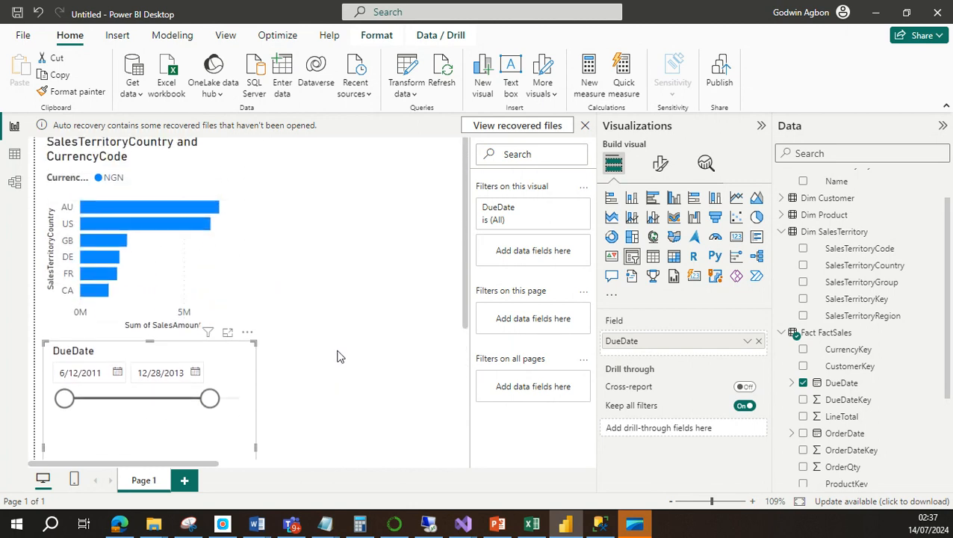